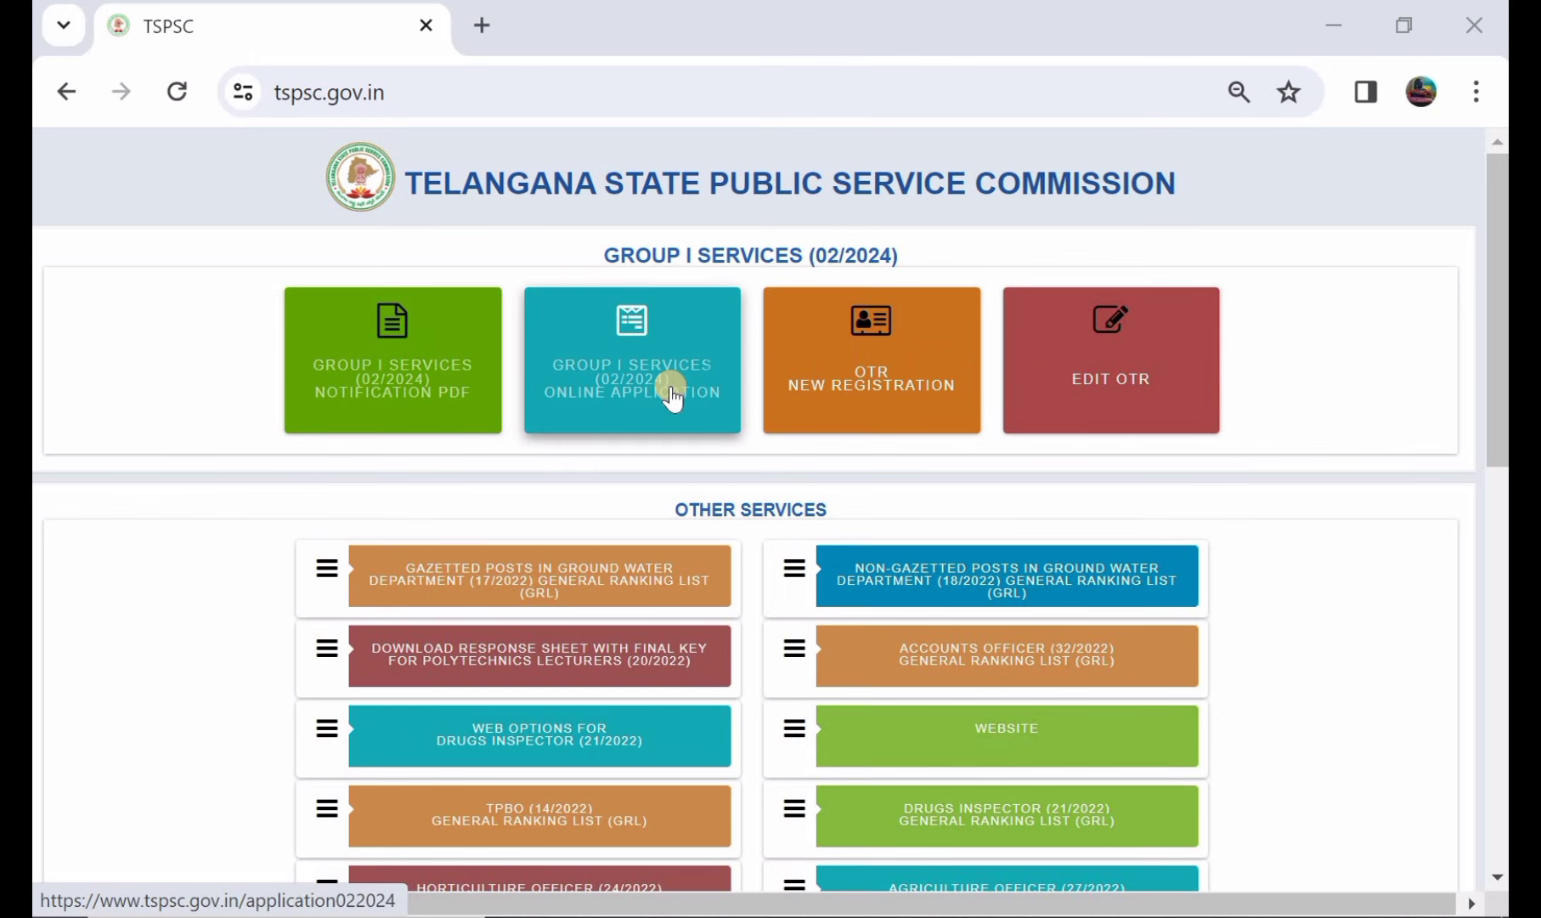
# Open the Group I online application login and request an OTP for the candidate.
pyautogui.click(608, 405)
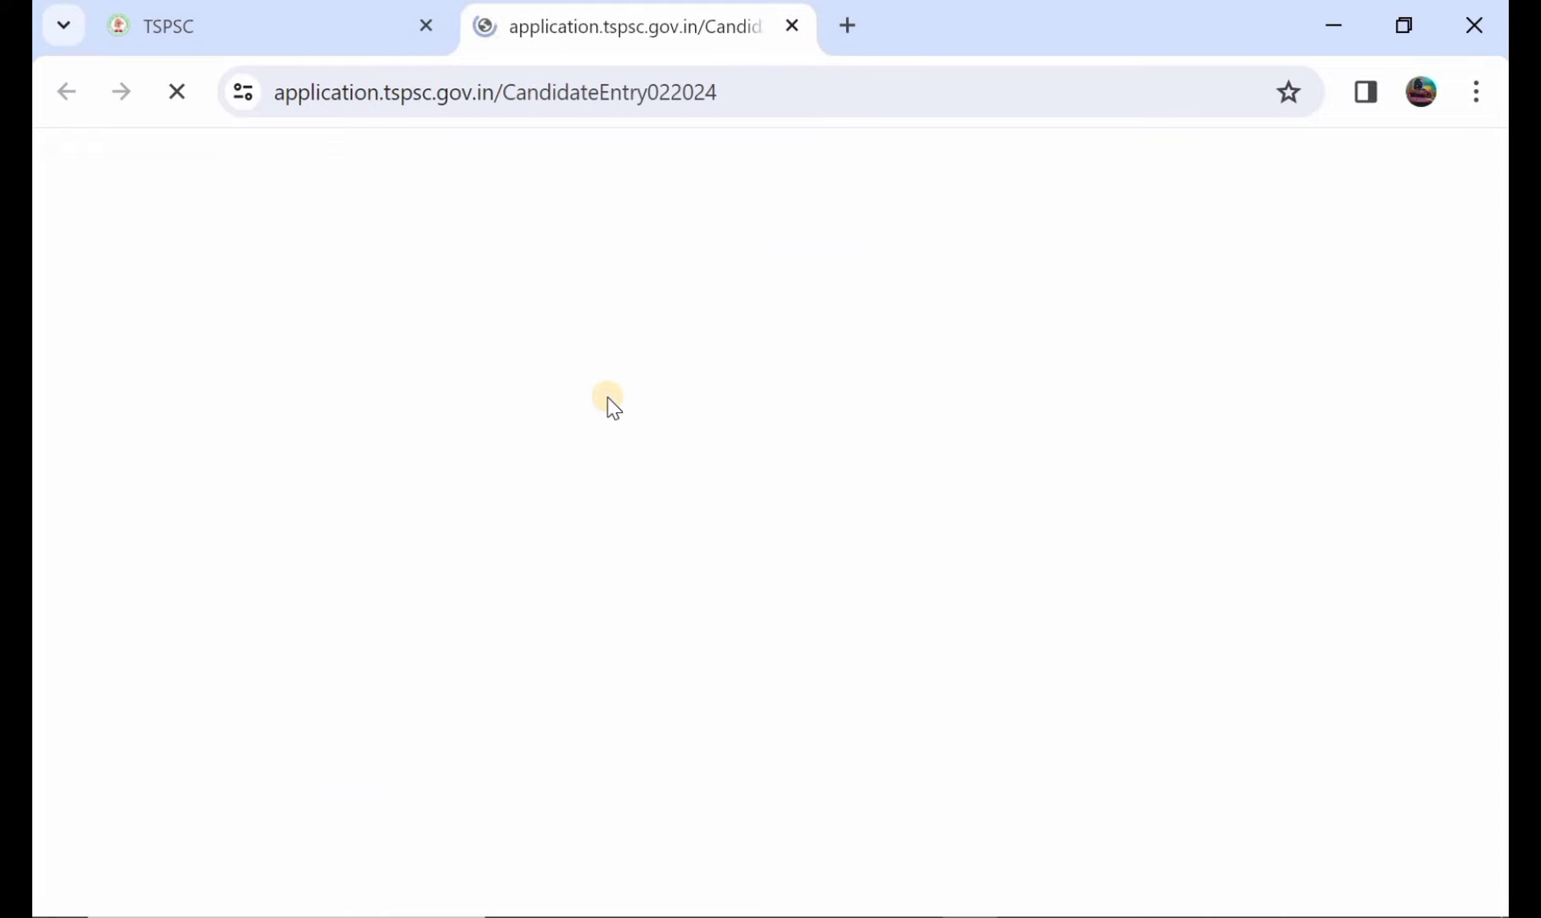
pyautogui.scroll(-4, 715, 436)
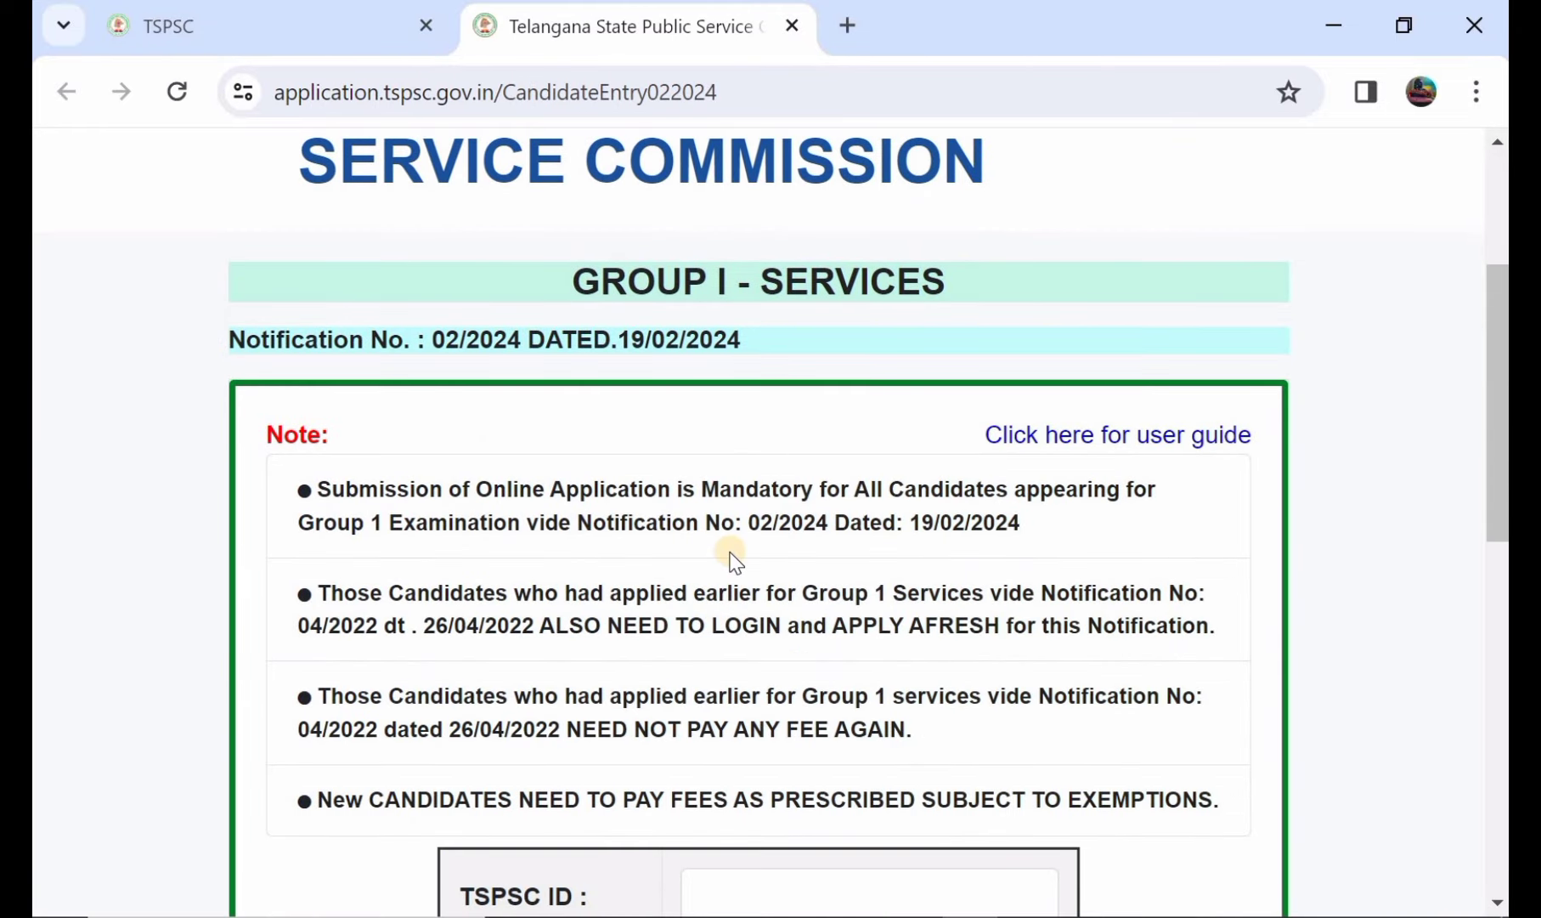
pyautogui.scroll(-3, 732, 557)
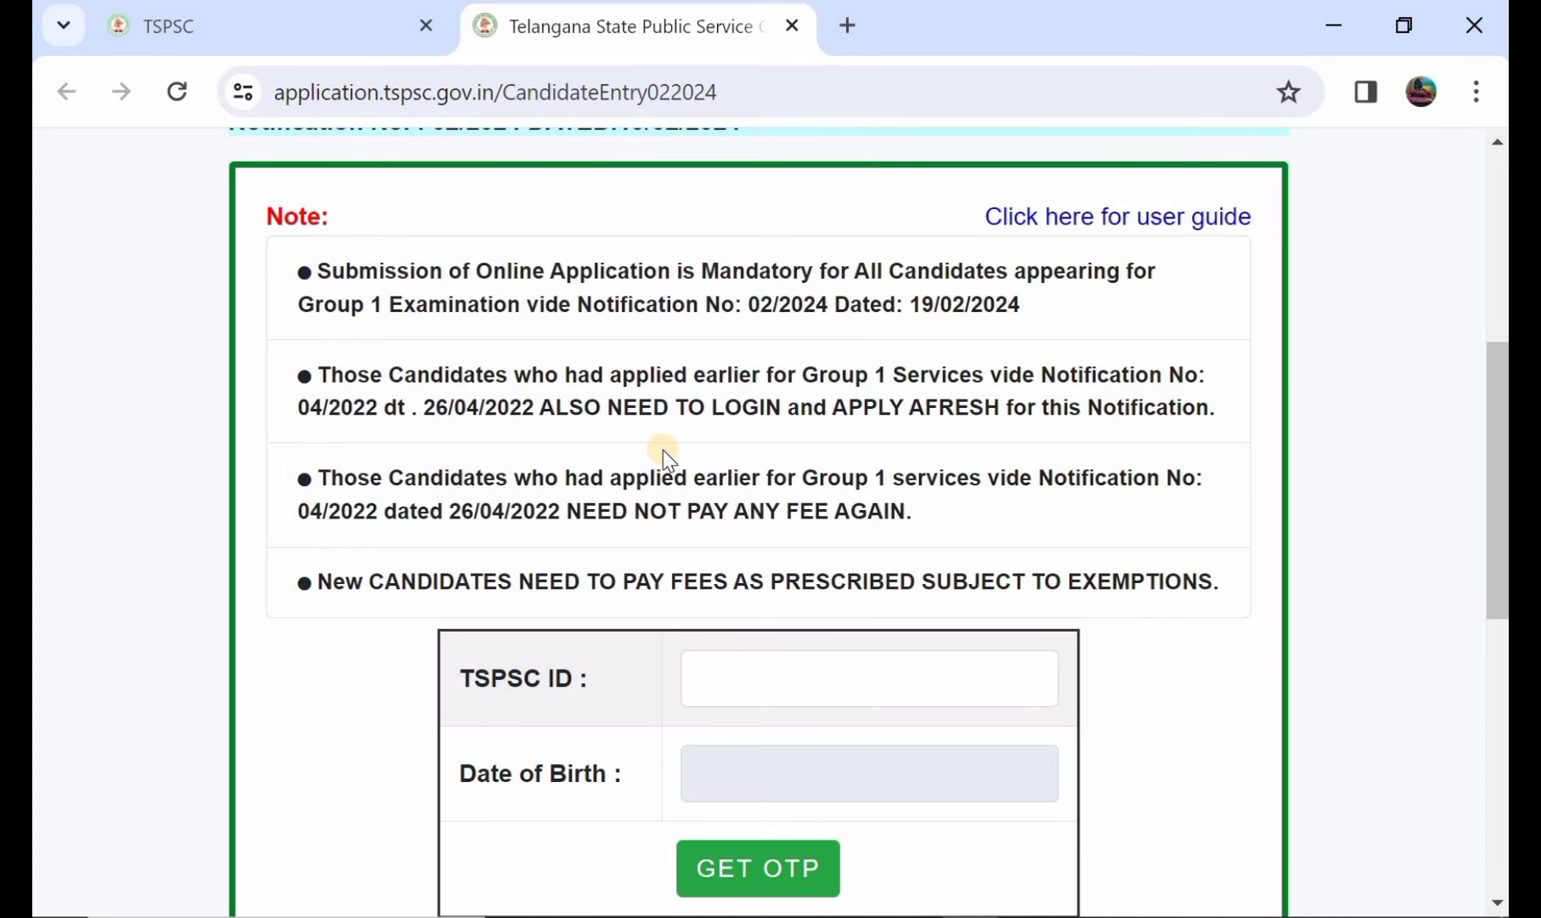
pyautogui.scroll(-2, 662, 450)
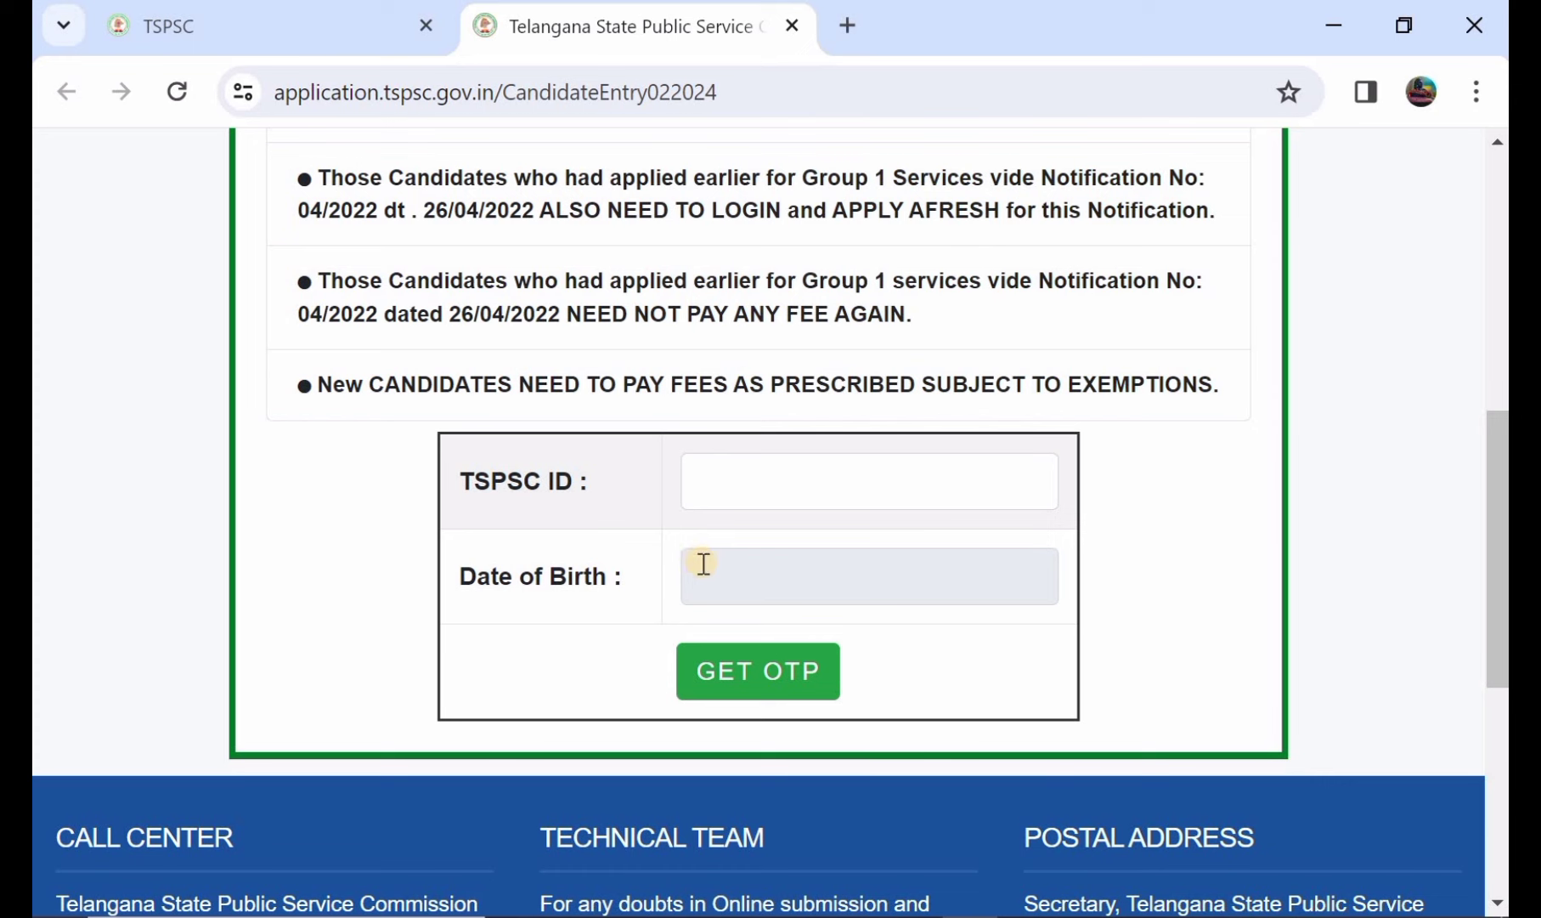
pyautogui.click(745, 671)
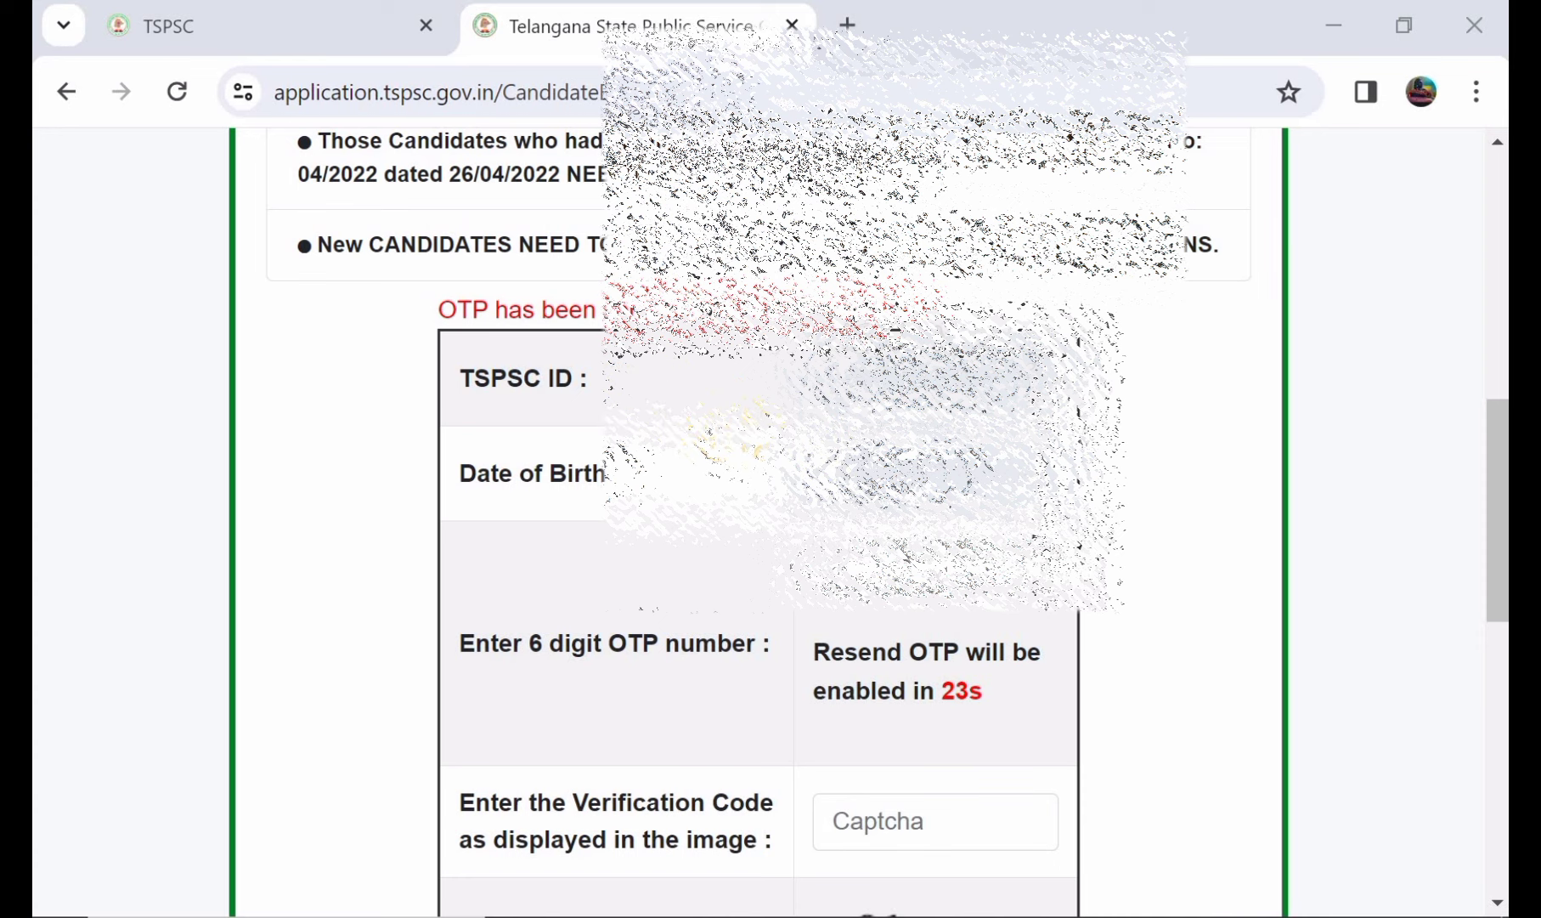
# Enter the received OTP and captcha, then verify to enter the application.
pyautogui.scroll(-1, 771, 510)
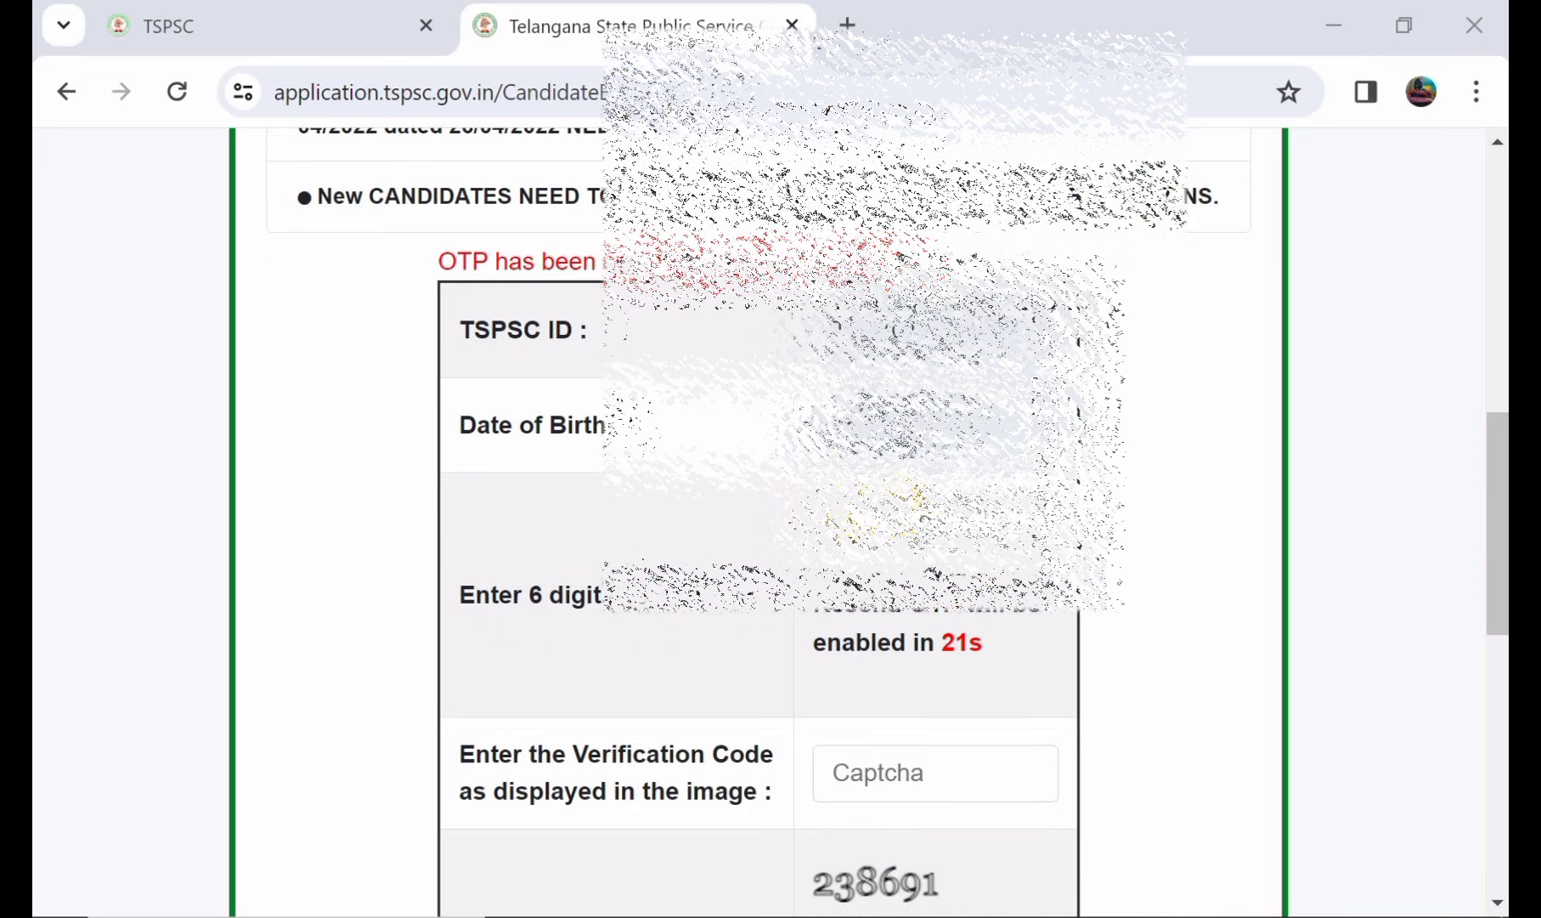
pyautogui.scroll(-2, 759, 510)
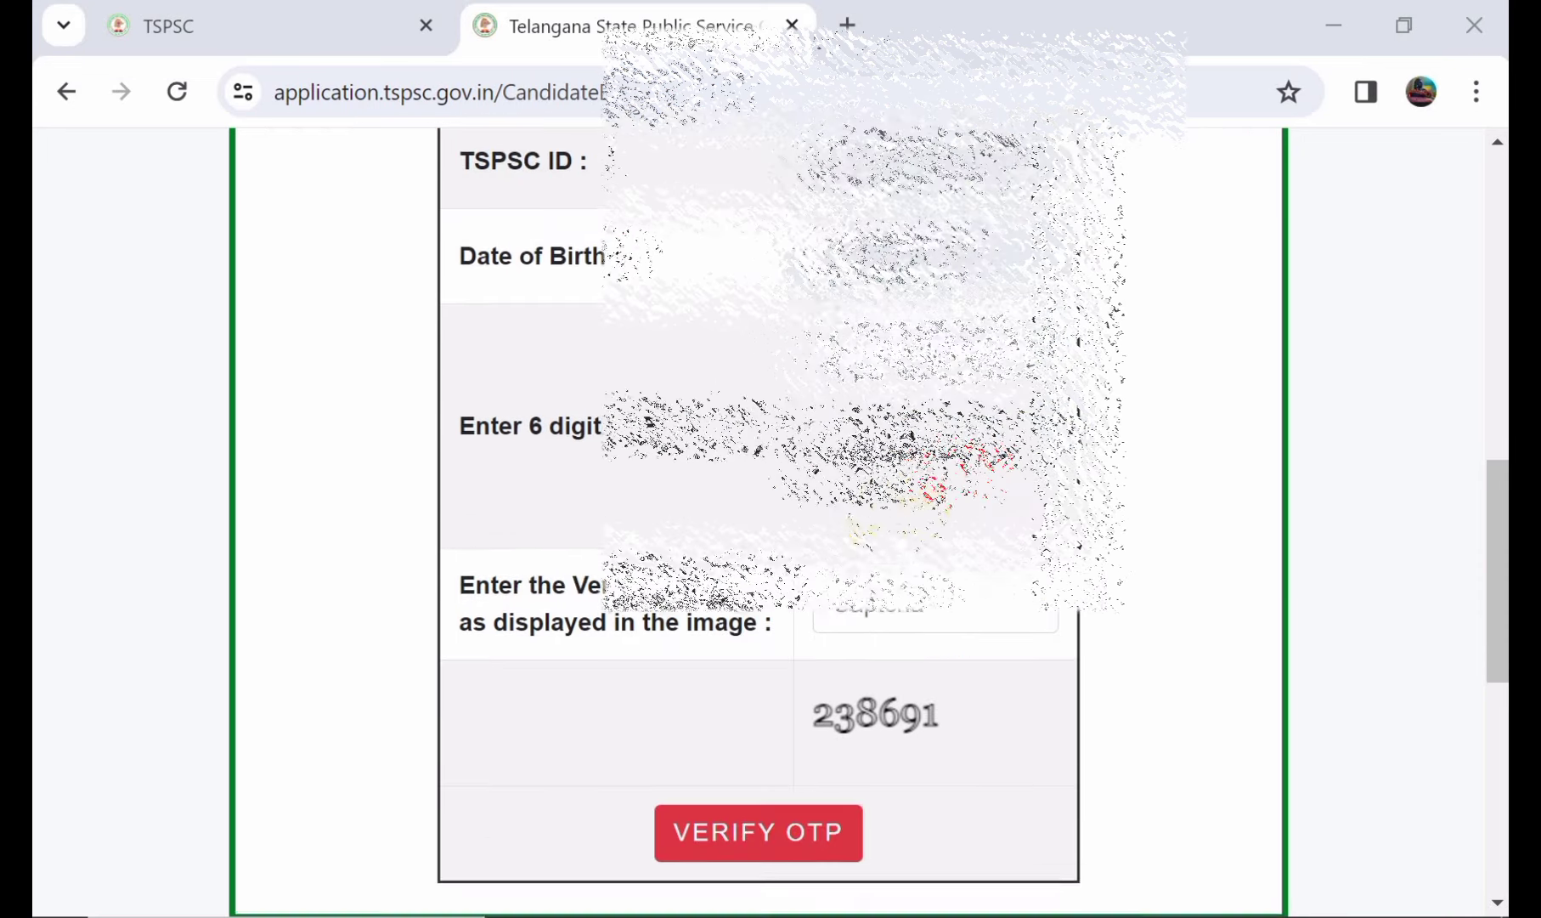
pyautogui.scroll(-1, 763, 695)
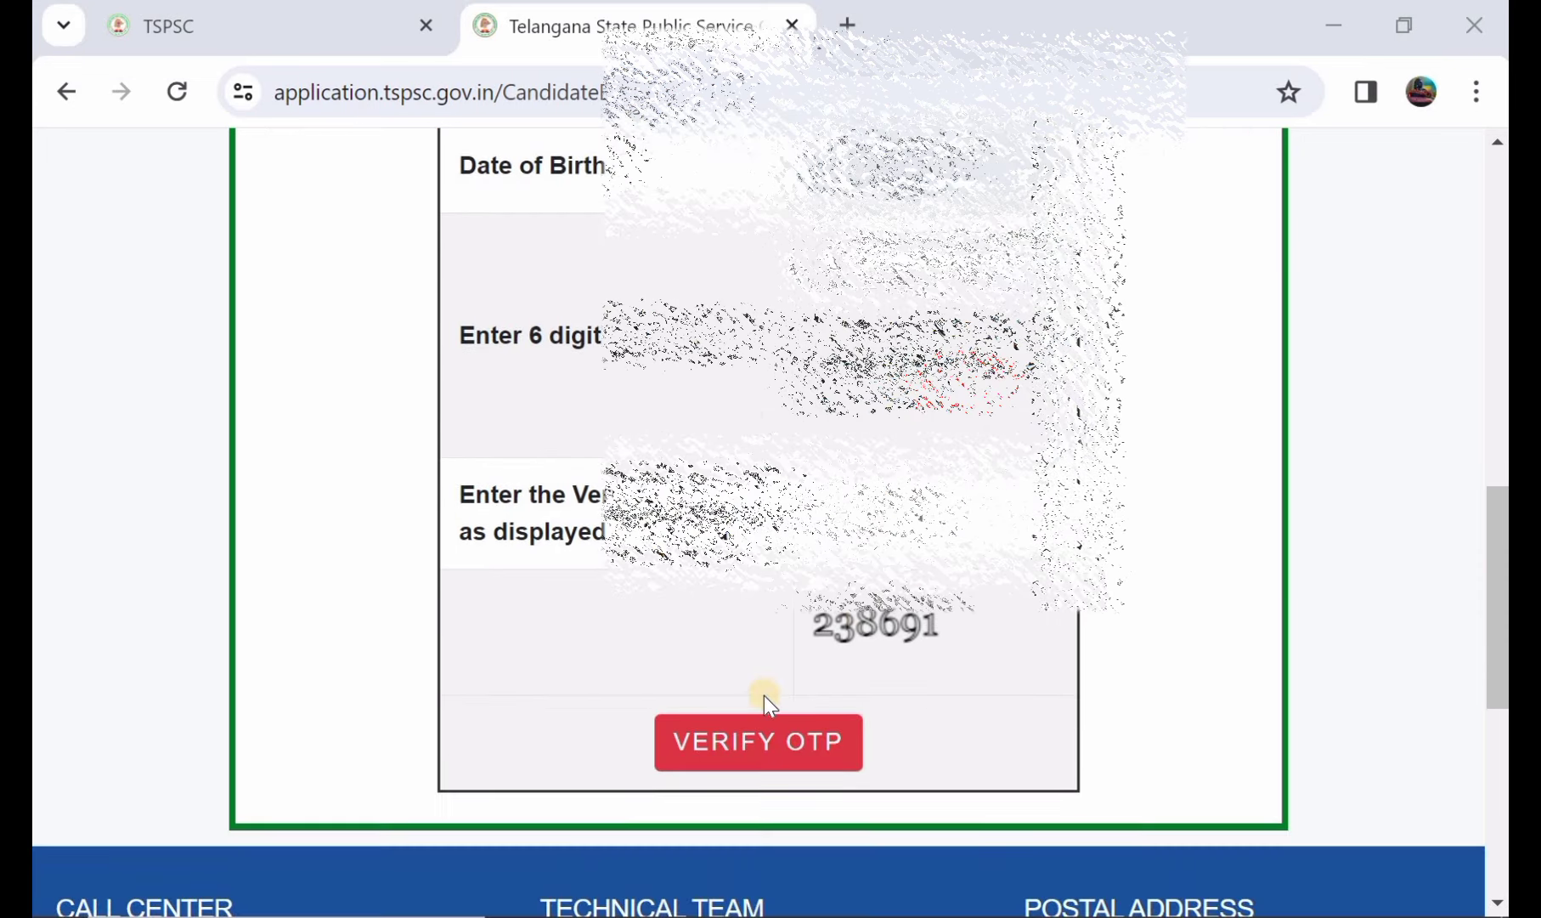
pyautogui.click(763, 739)
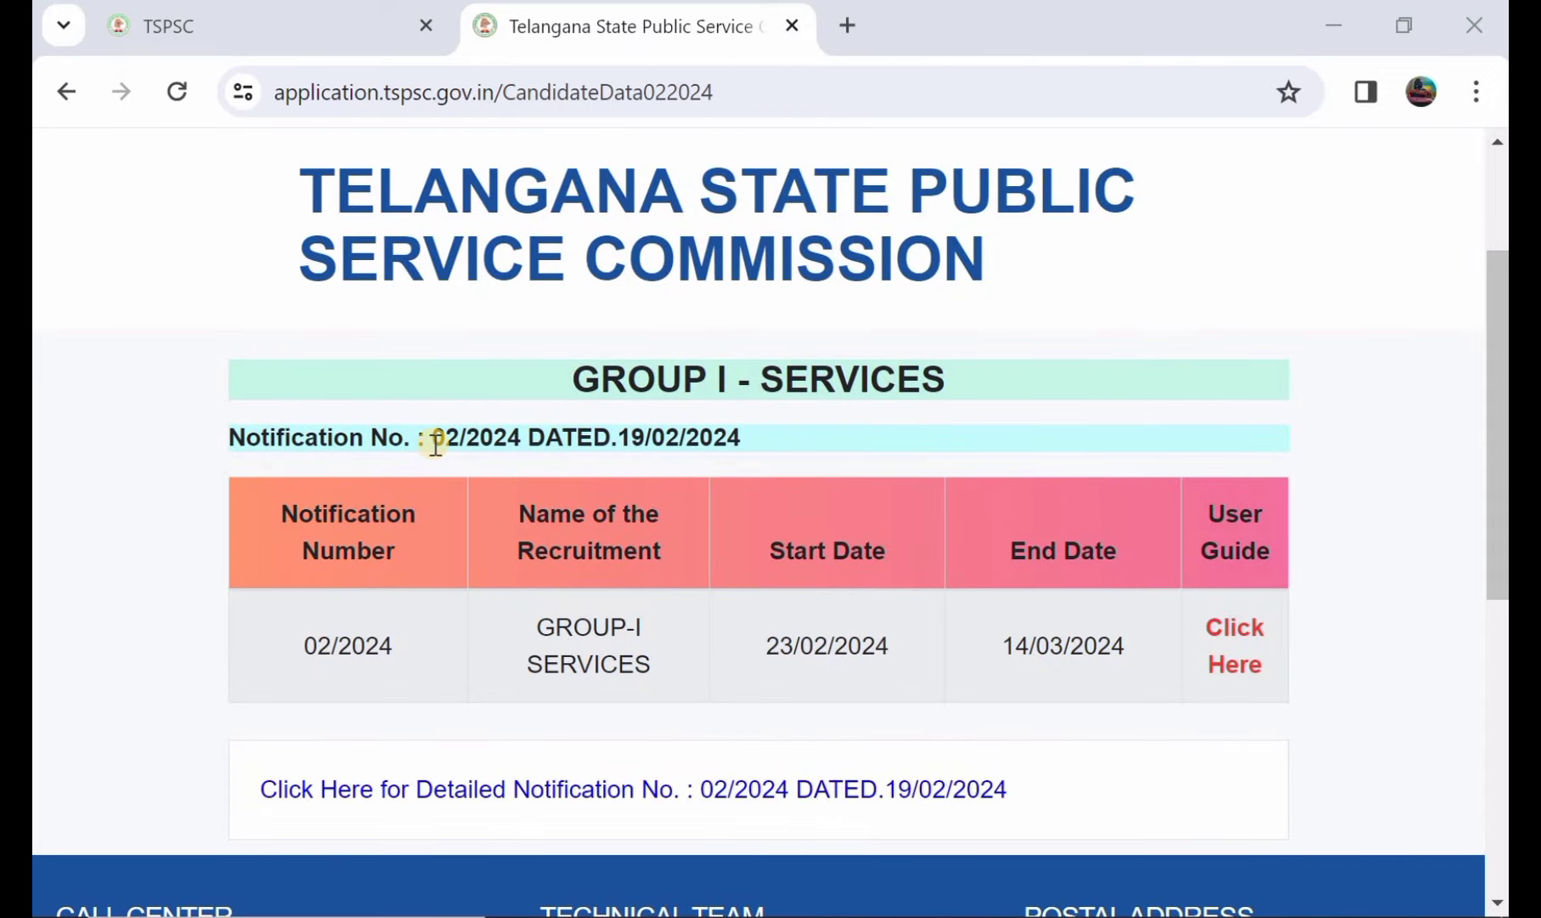
# Open Detailed Notification No. 02/2024 from the Group I application page in a new tab.
pyautogui.scroll(-1, 435, 442)
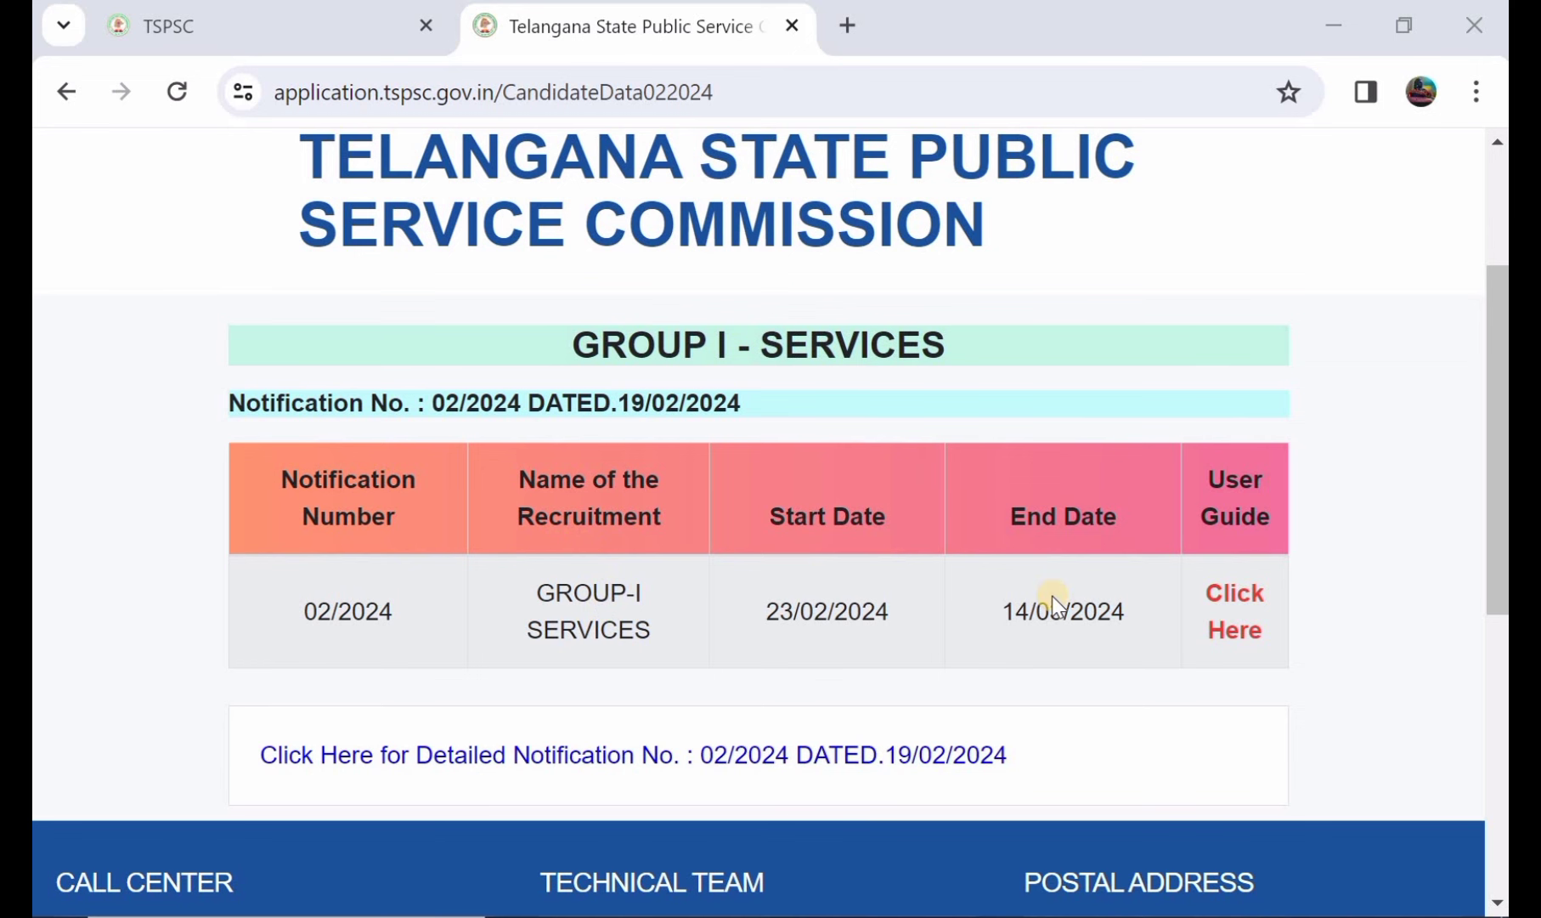
pyautogui.scroll(-1, 1053, 597)
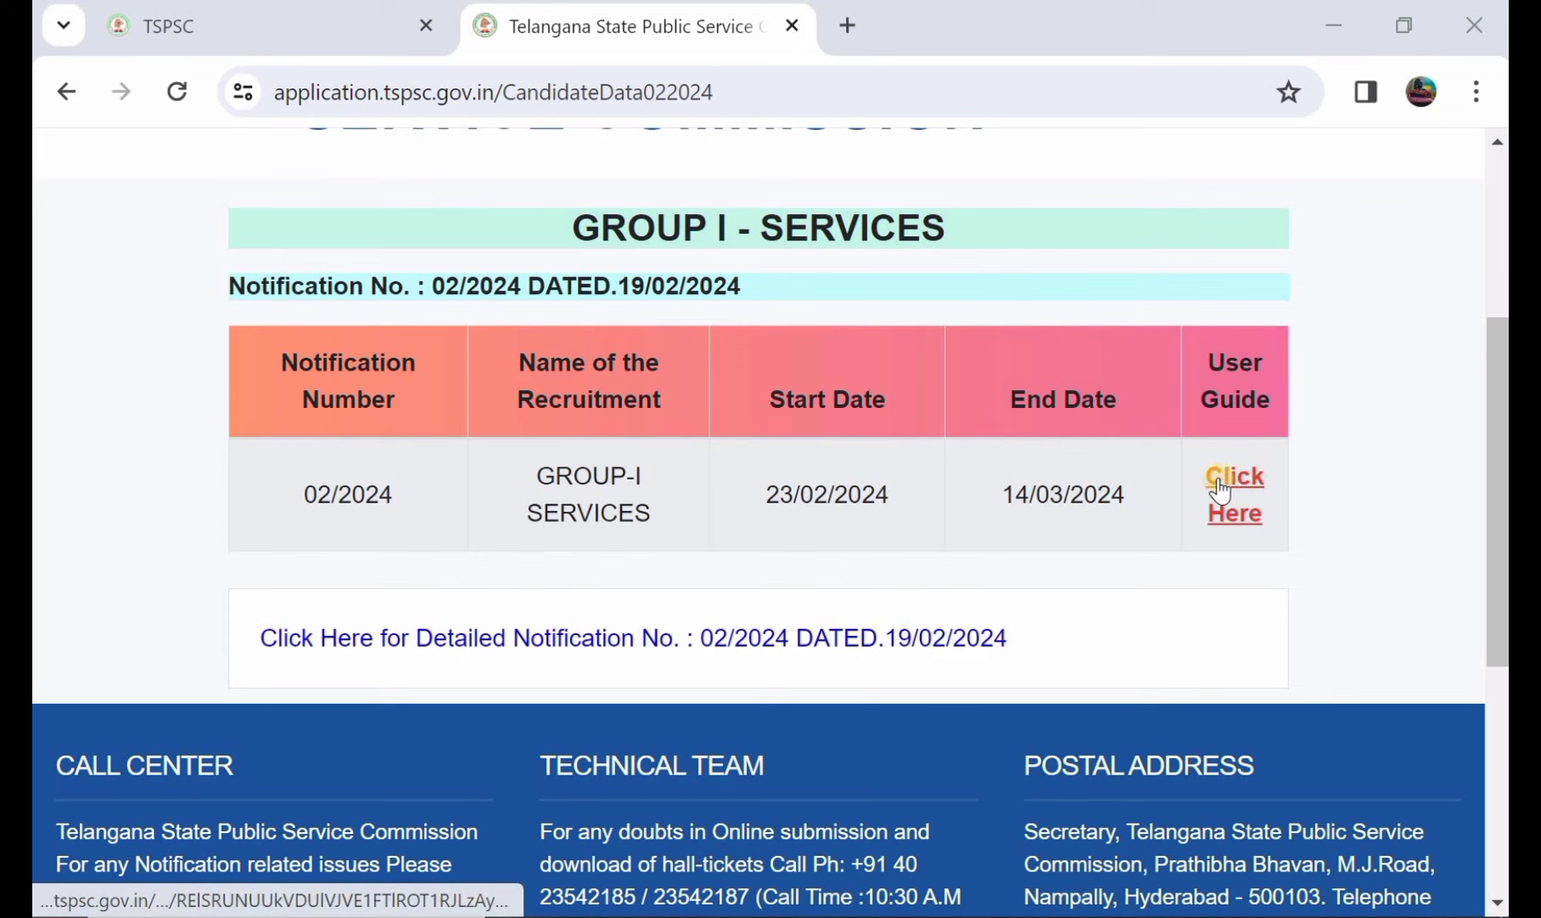
pyautogui.scroll(-1, 551, 512)
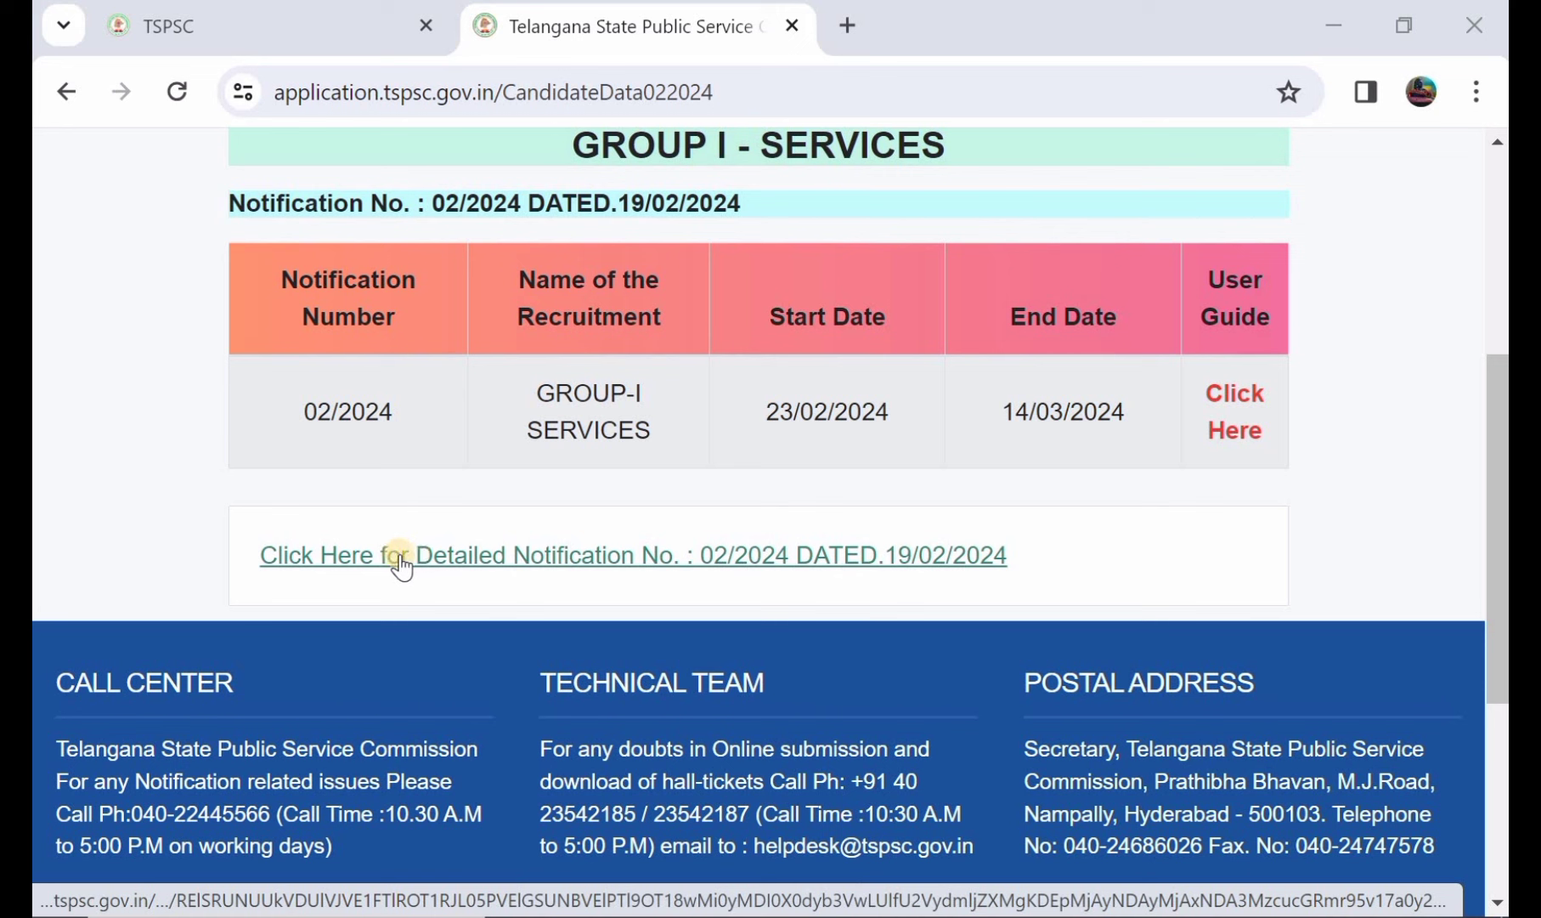
pyautogui.click(482, 552)
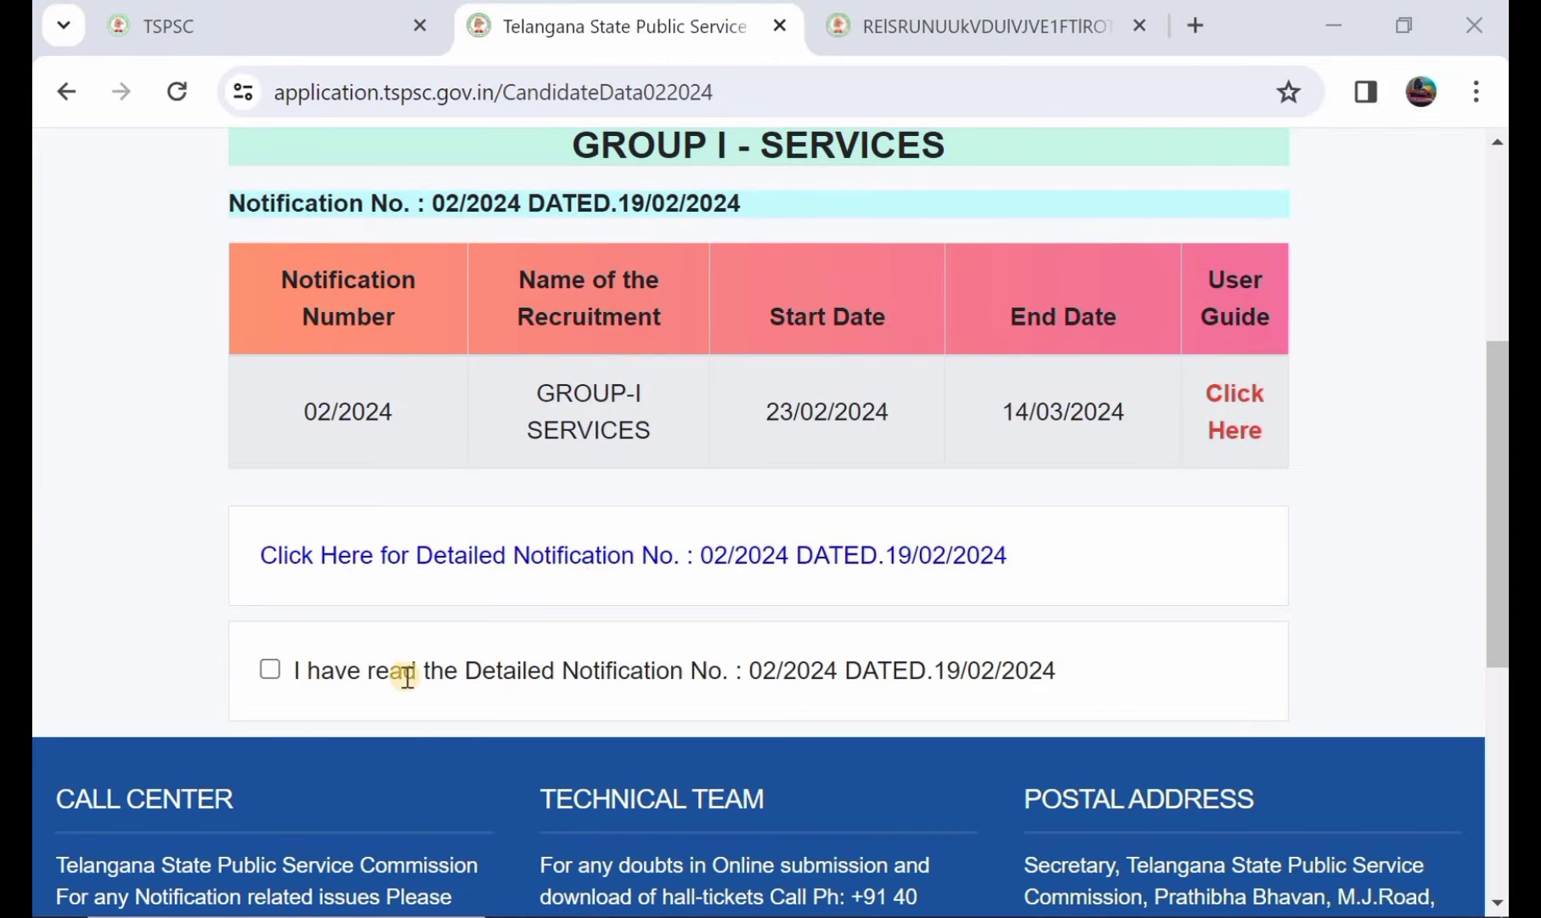
# Tick the detailed-notification declaration and answer Yes to being a citizen of India.
pyautogui.click(268, 670)
pyautogui.scroll(-1, 269, 671)
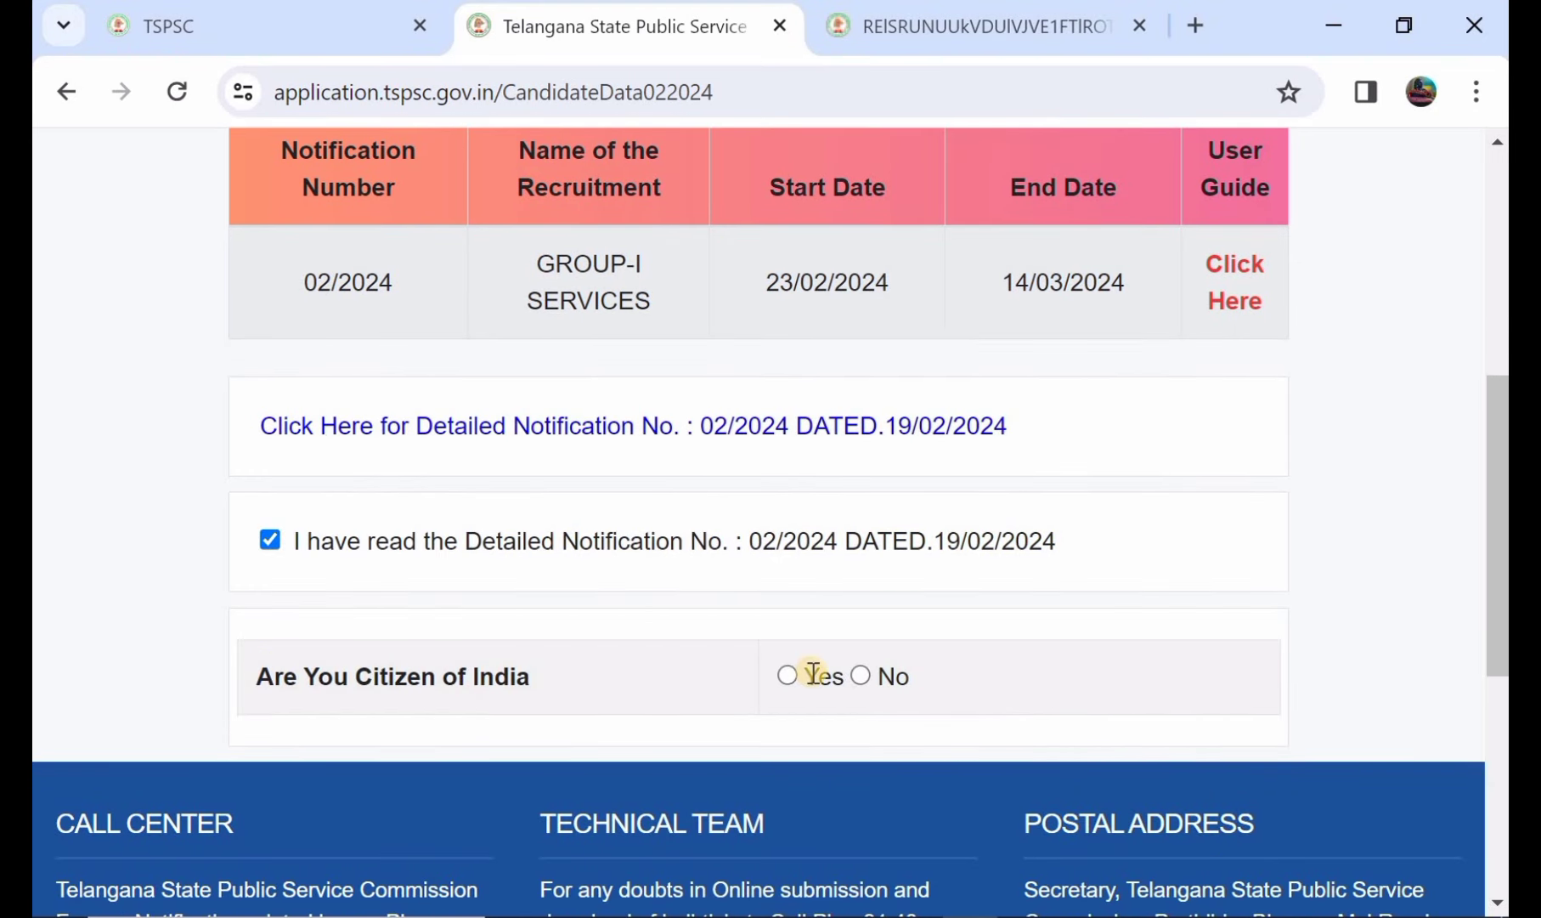
pyautogui.click(786, 673)
# Scroll through the loaded candidate details down to the Communication Address section.
pyautogui.scroll(-3, 786, 673)
pyautogui.scroll(-1, 758, 527)
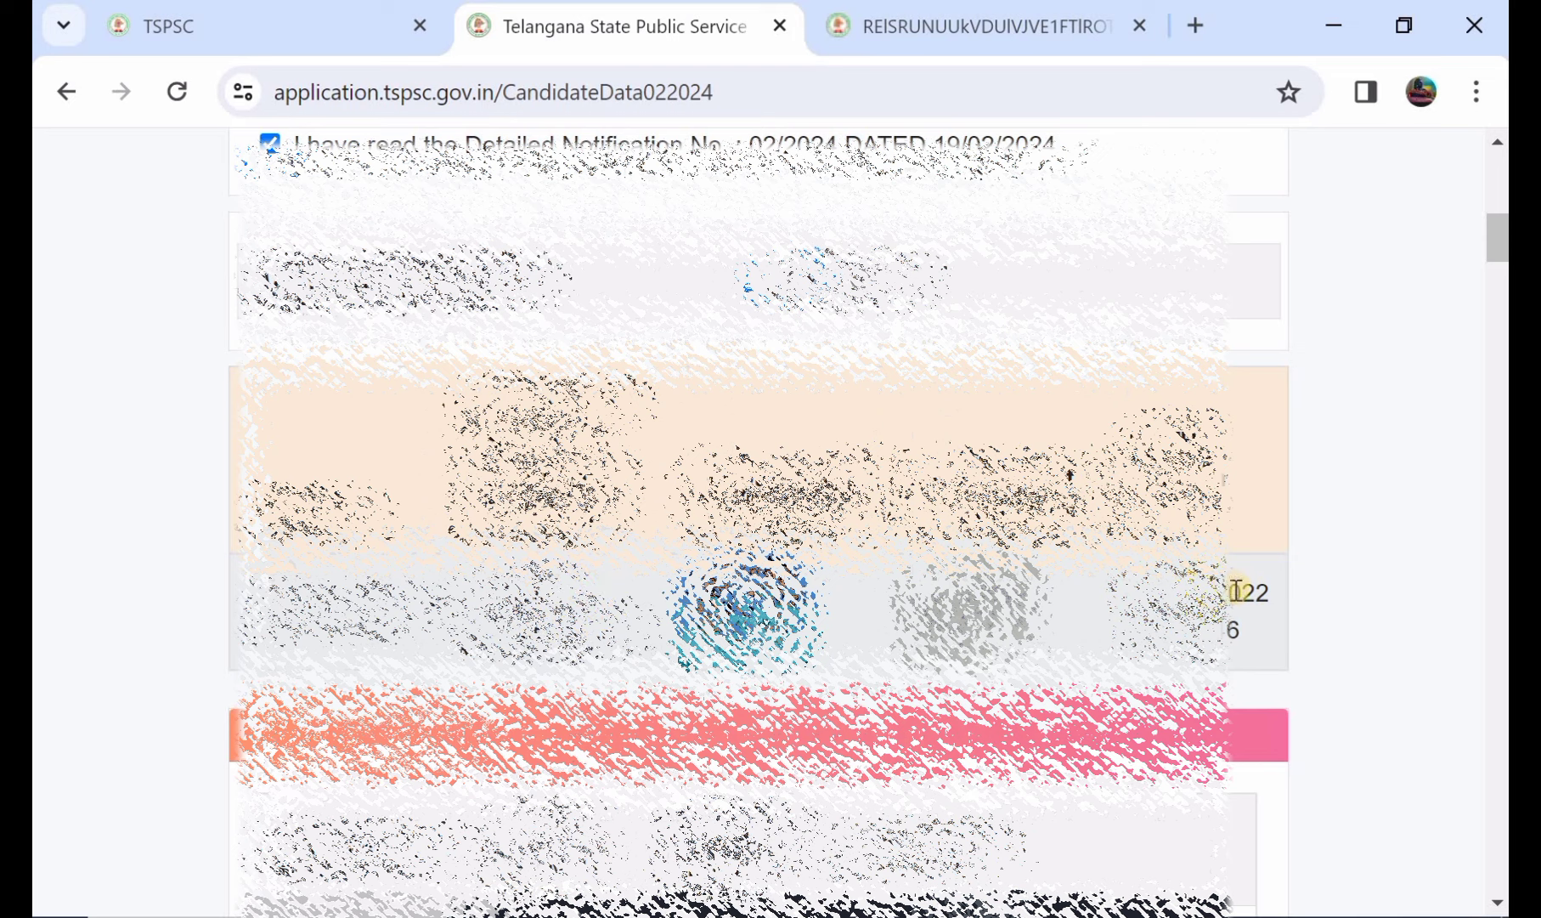
pyautogui.scroll(-1, 758, 527)
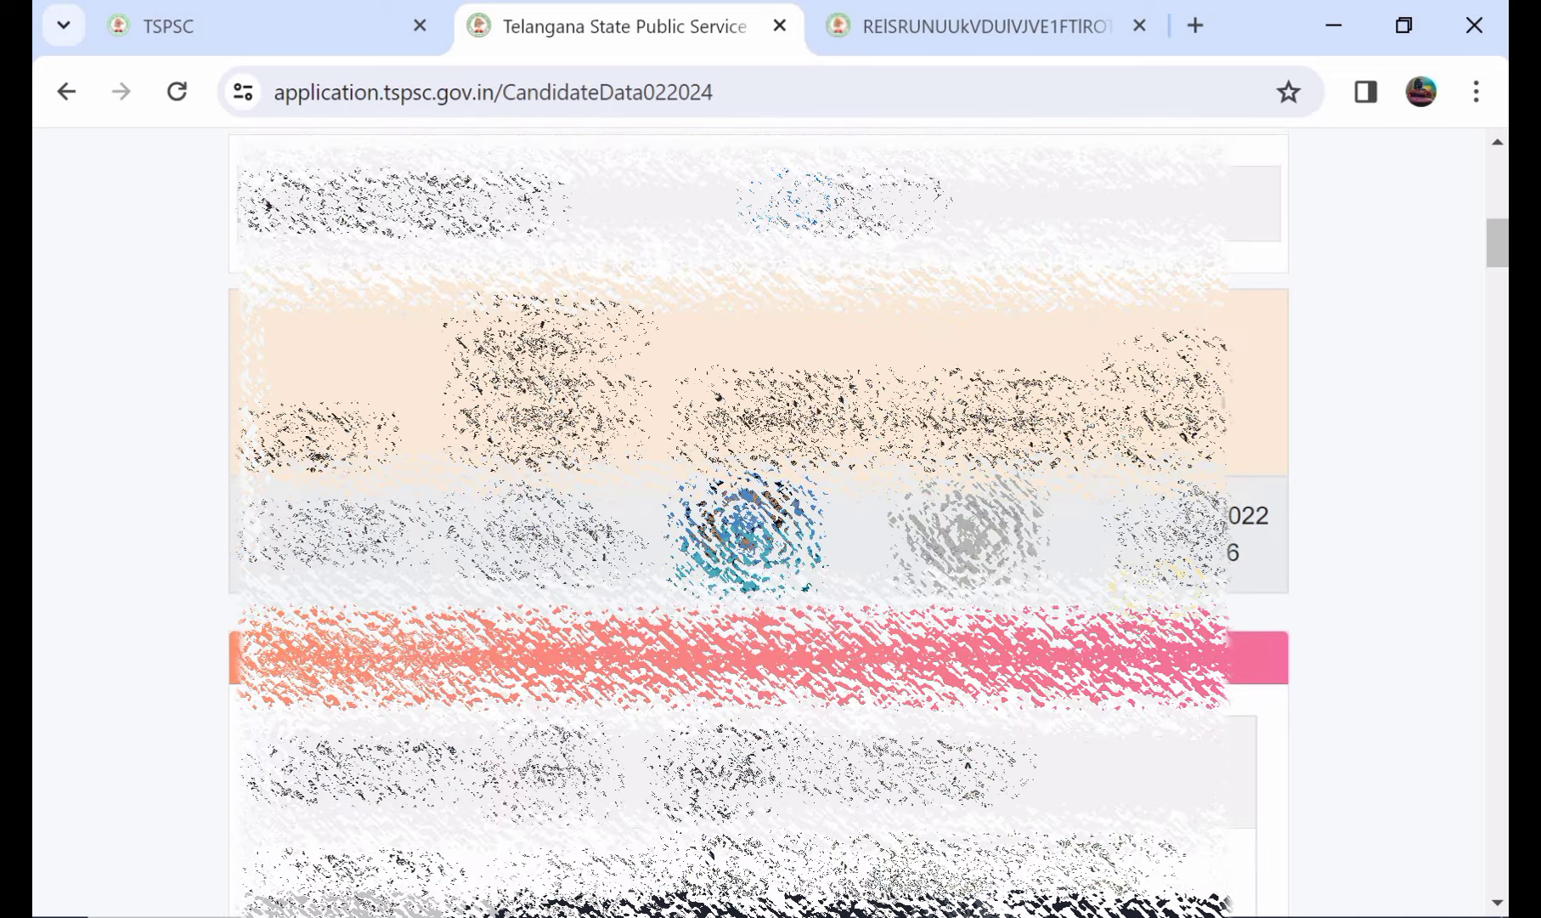
pyautogui.scroll(-3, 759, 520)
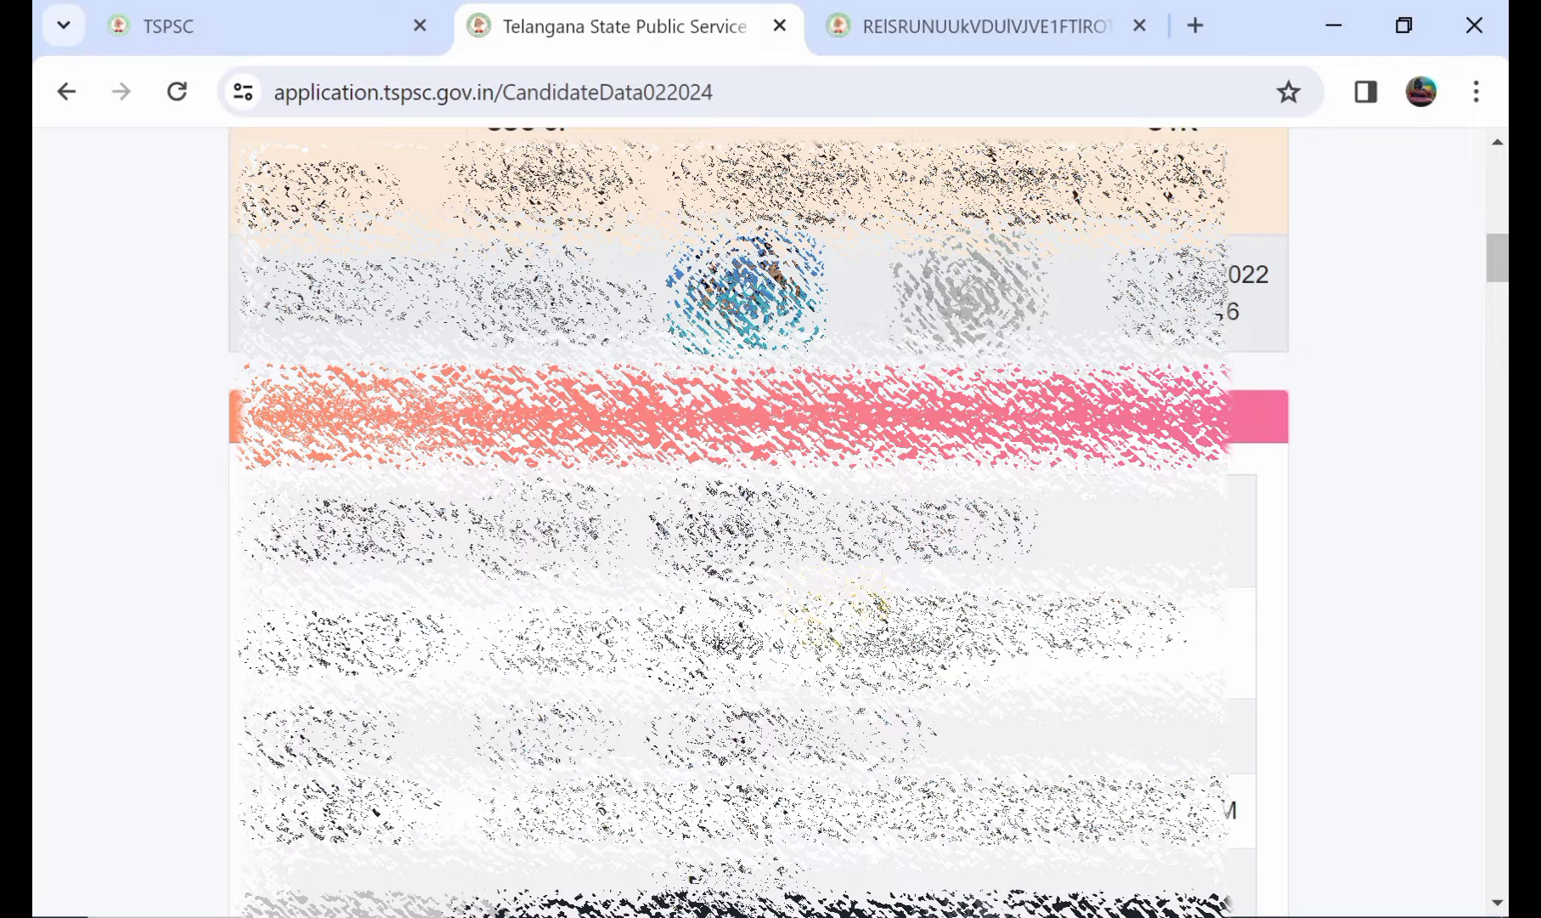
pyautogui.scroll(-5, 758, 520)
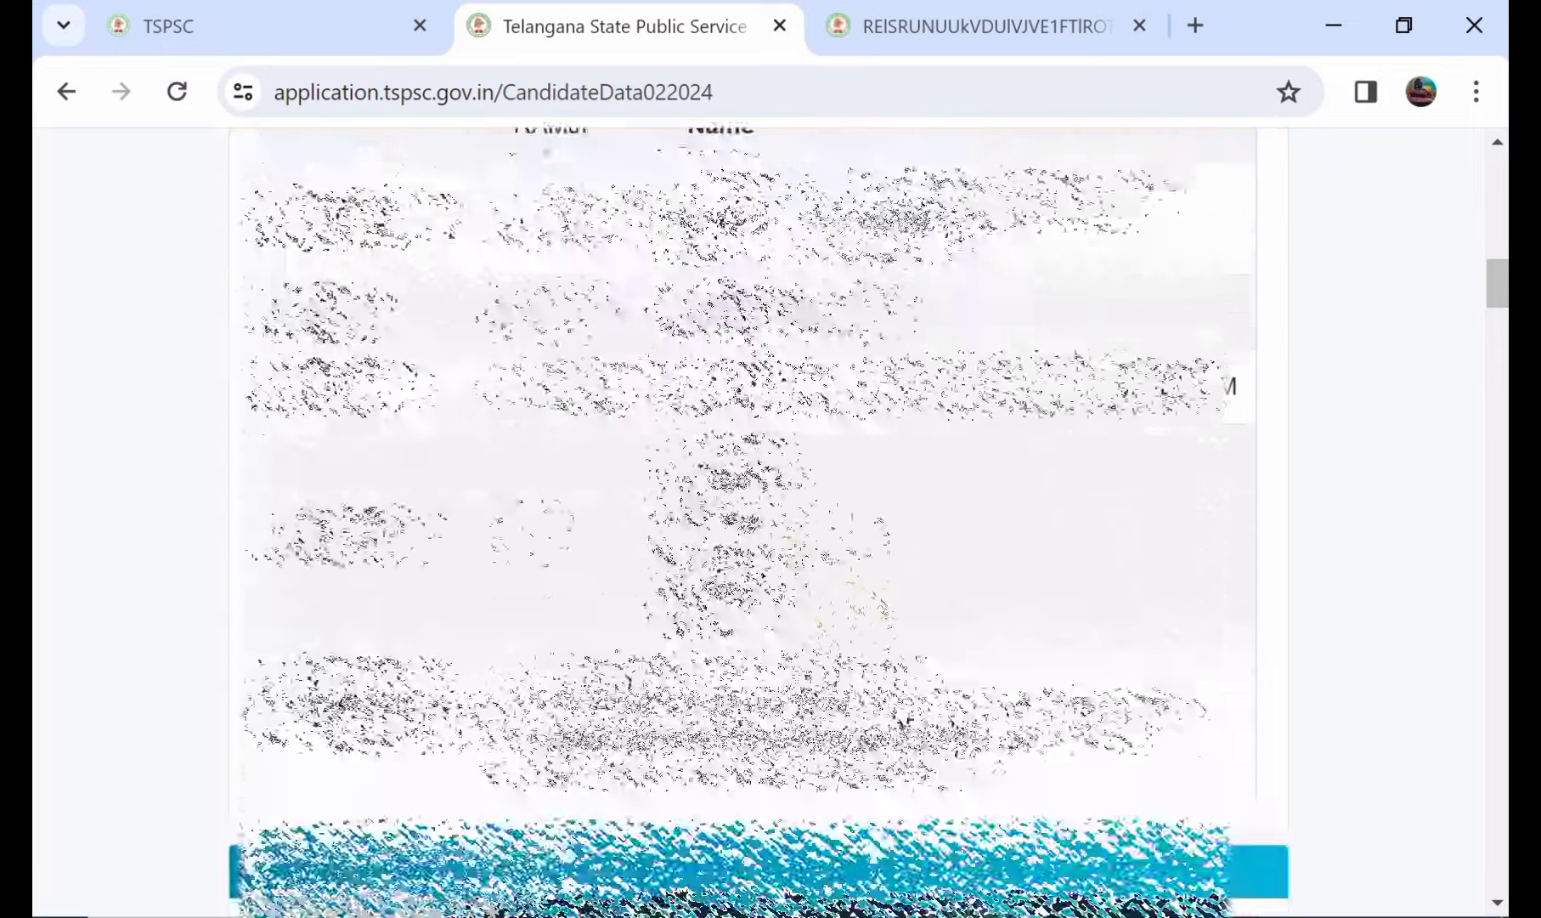
pyautogui.scroll(2, 759, 520)
pyautogui.scroll(-2, 759, 520)
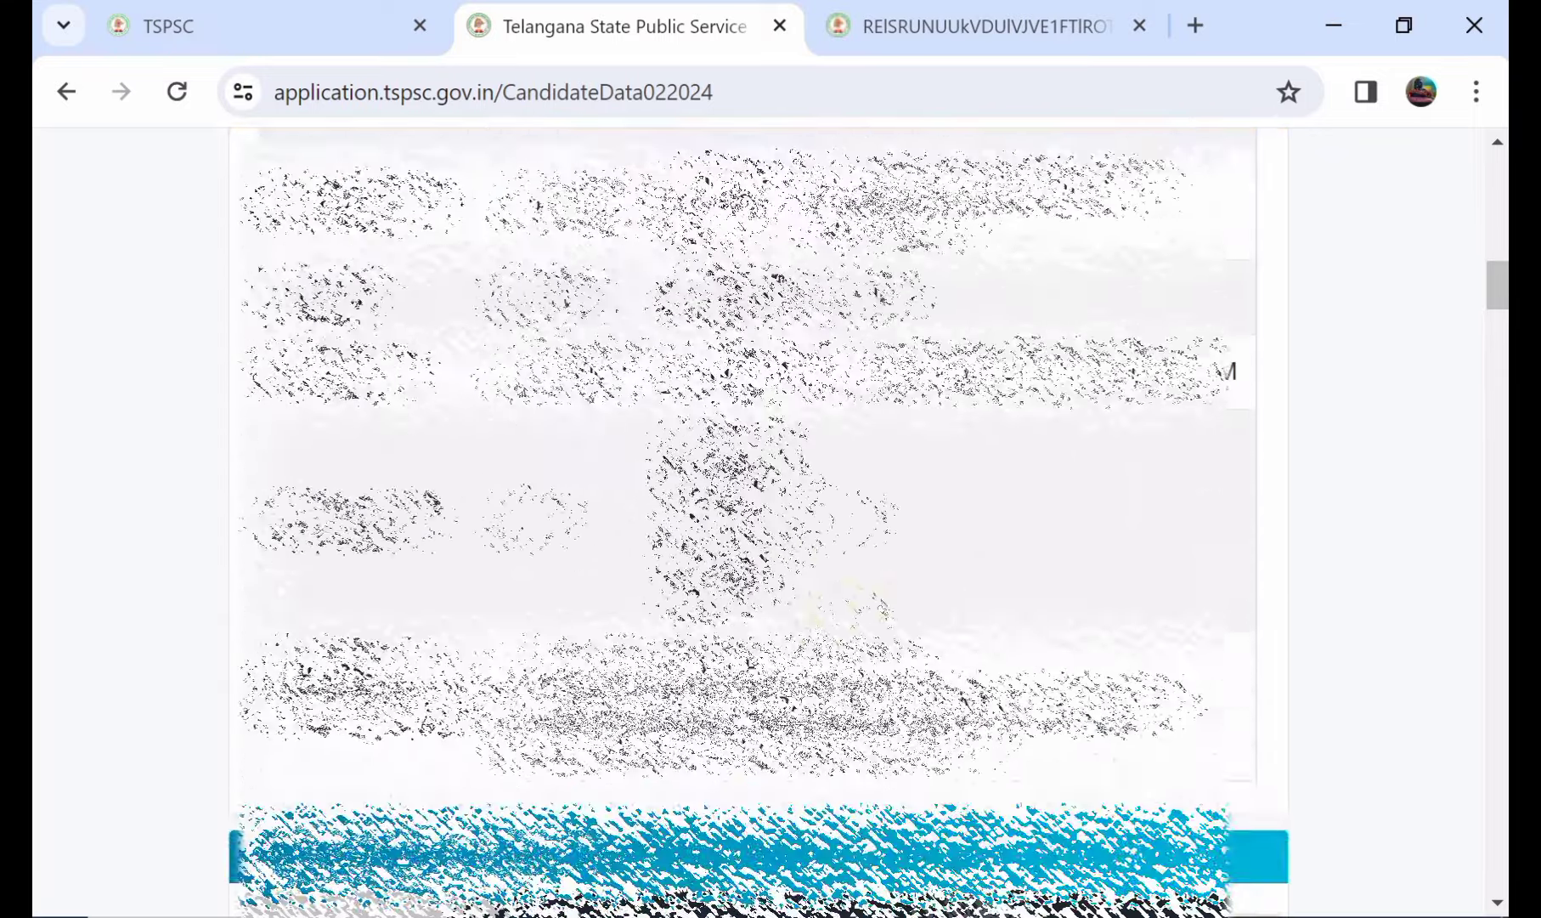
pyautogui.scroll(-7, 759, 520)
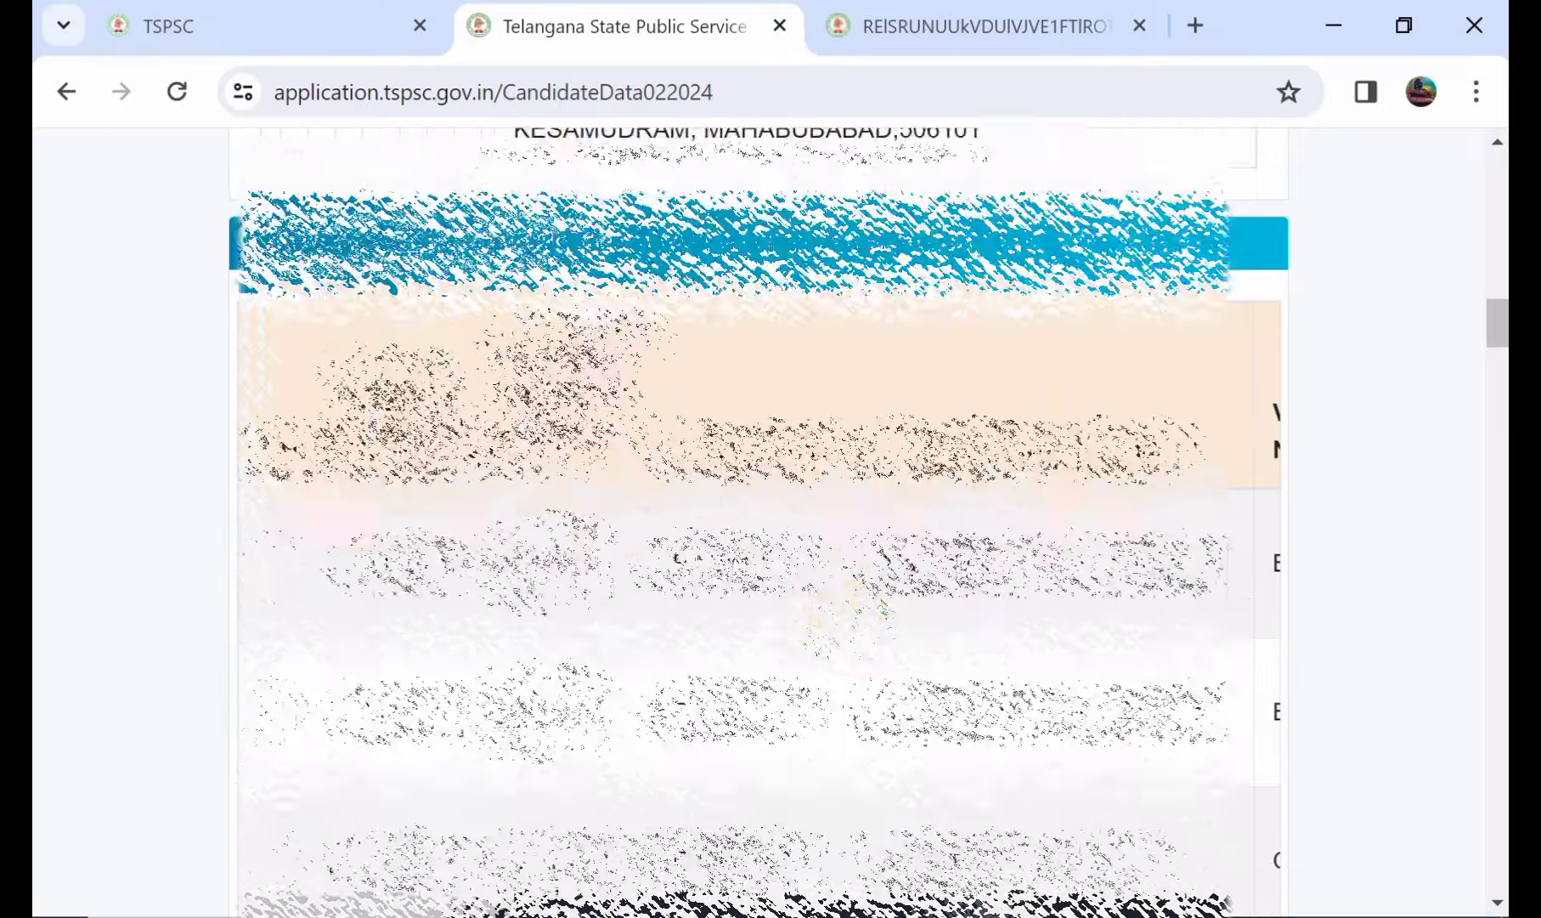
pyautogui.scroll(-2, 759, 520)
pyautogui.scroll(2, 840, 612)
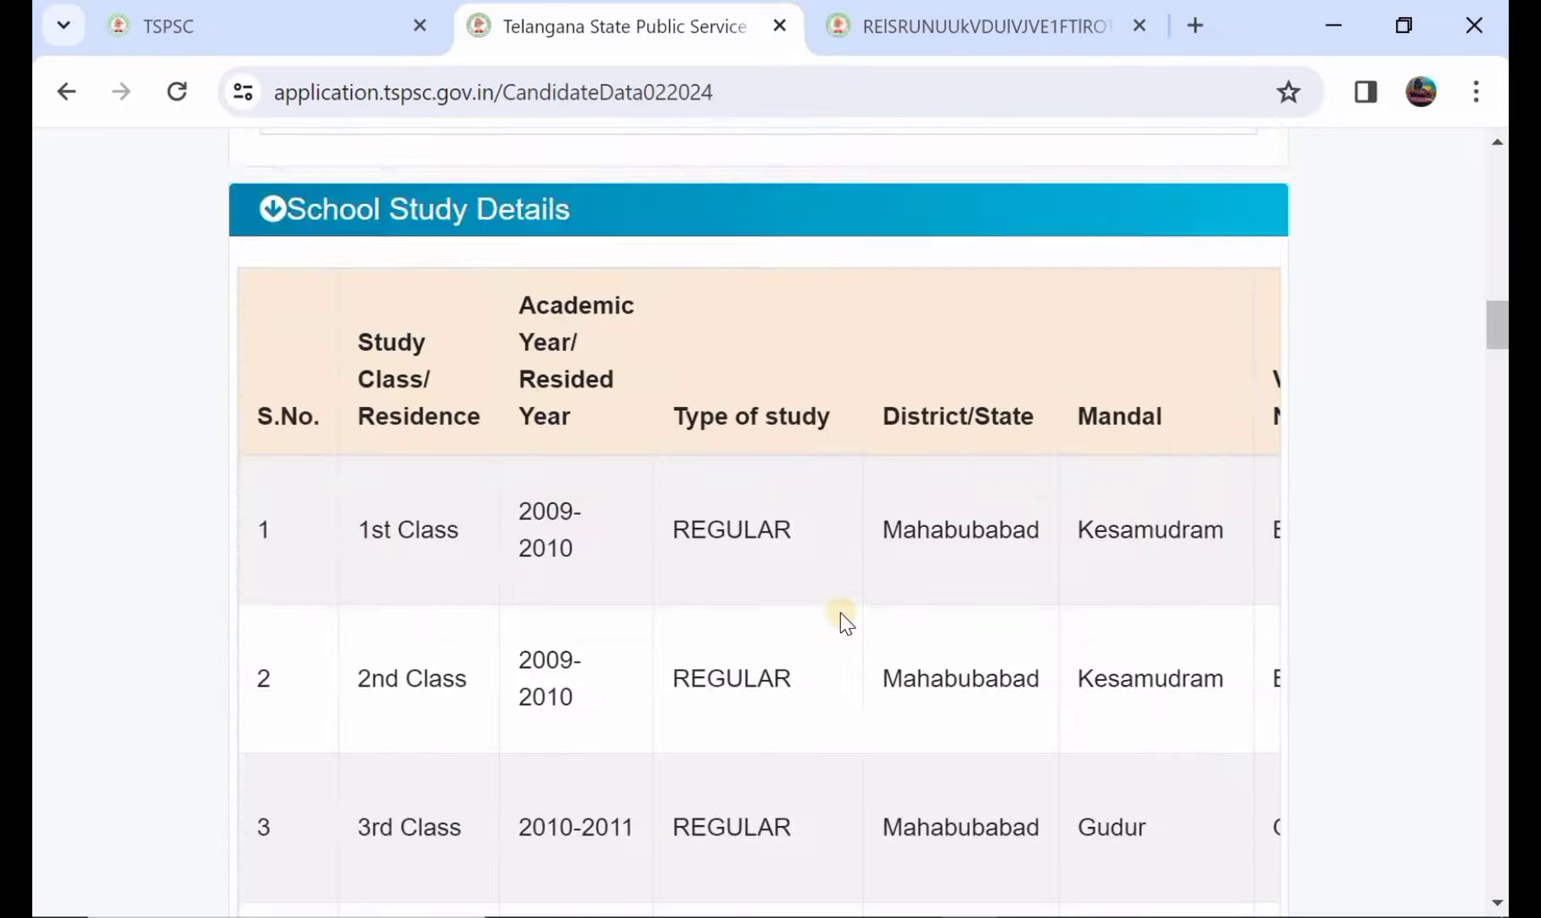
pyautogui.scroll(-7, 840, 613)
pyautogui.scroll(-6, 840, 612)
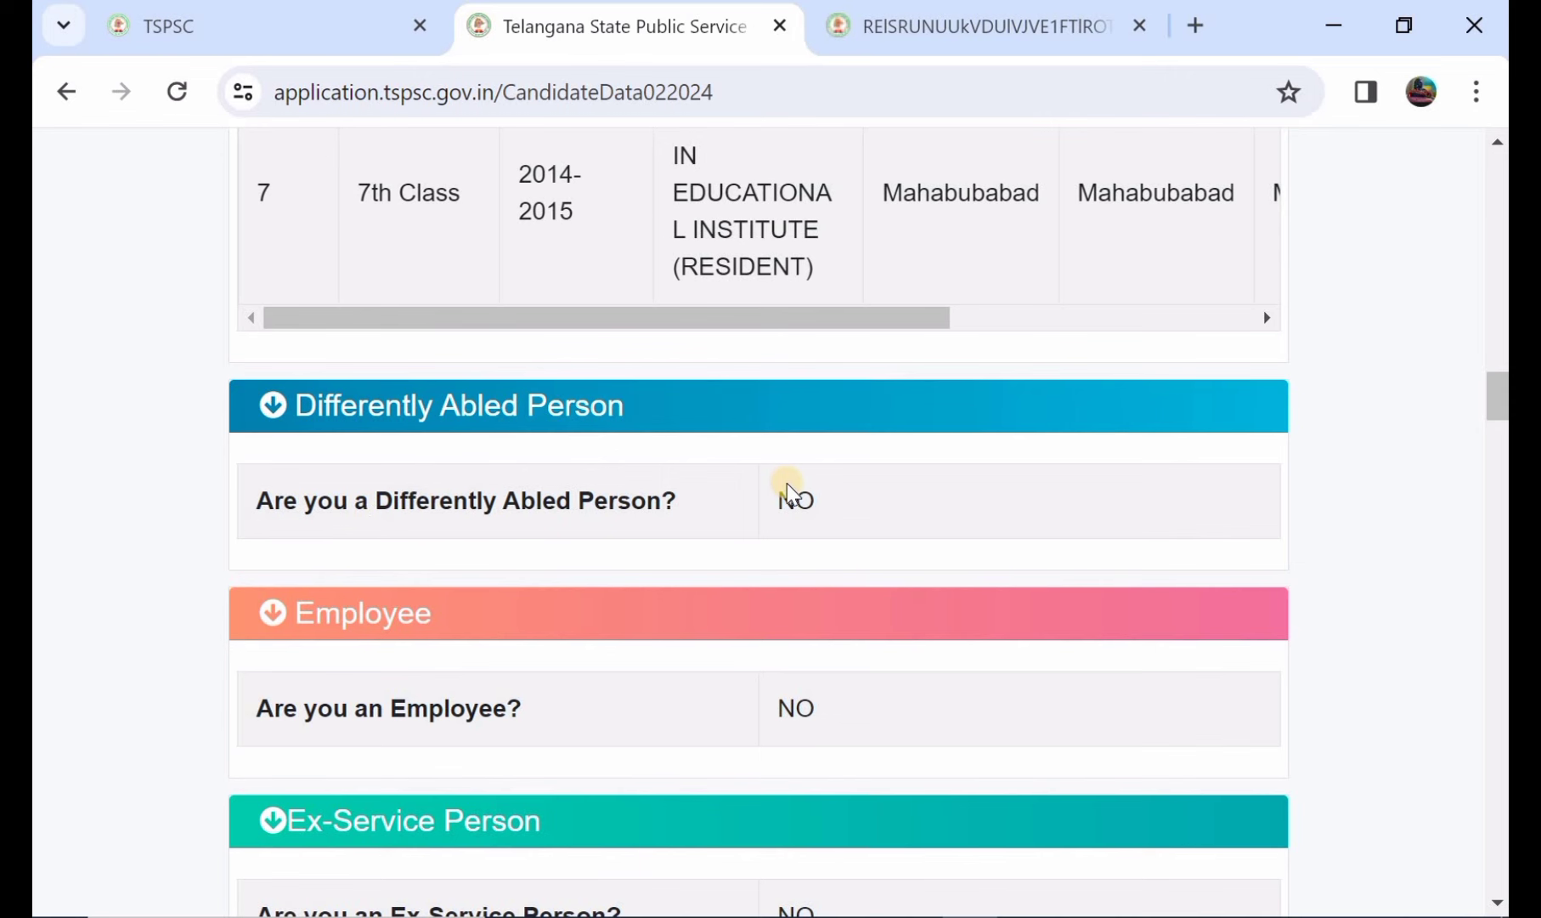
pyautogui.scroll(-1, 788, 493)
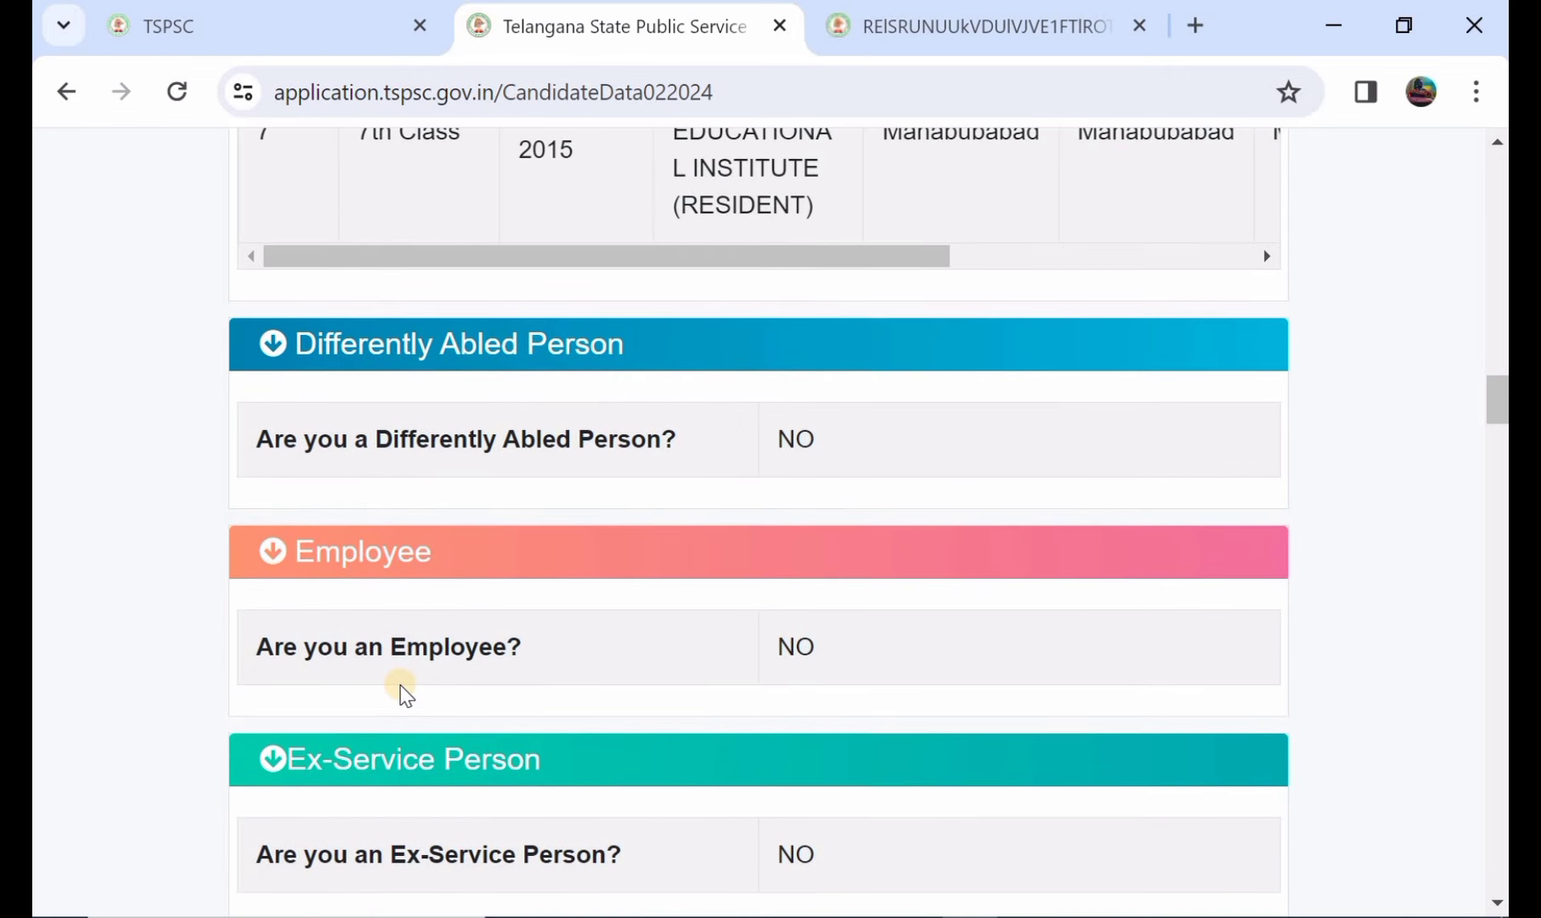
pyautogui.scroll(-1, 794, 658)
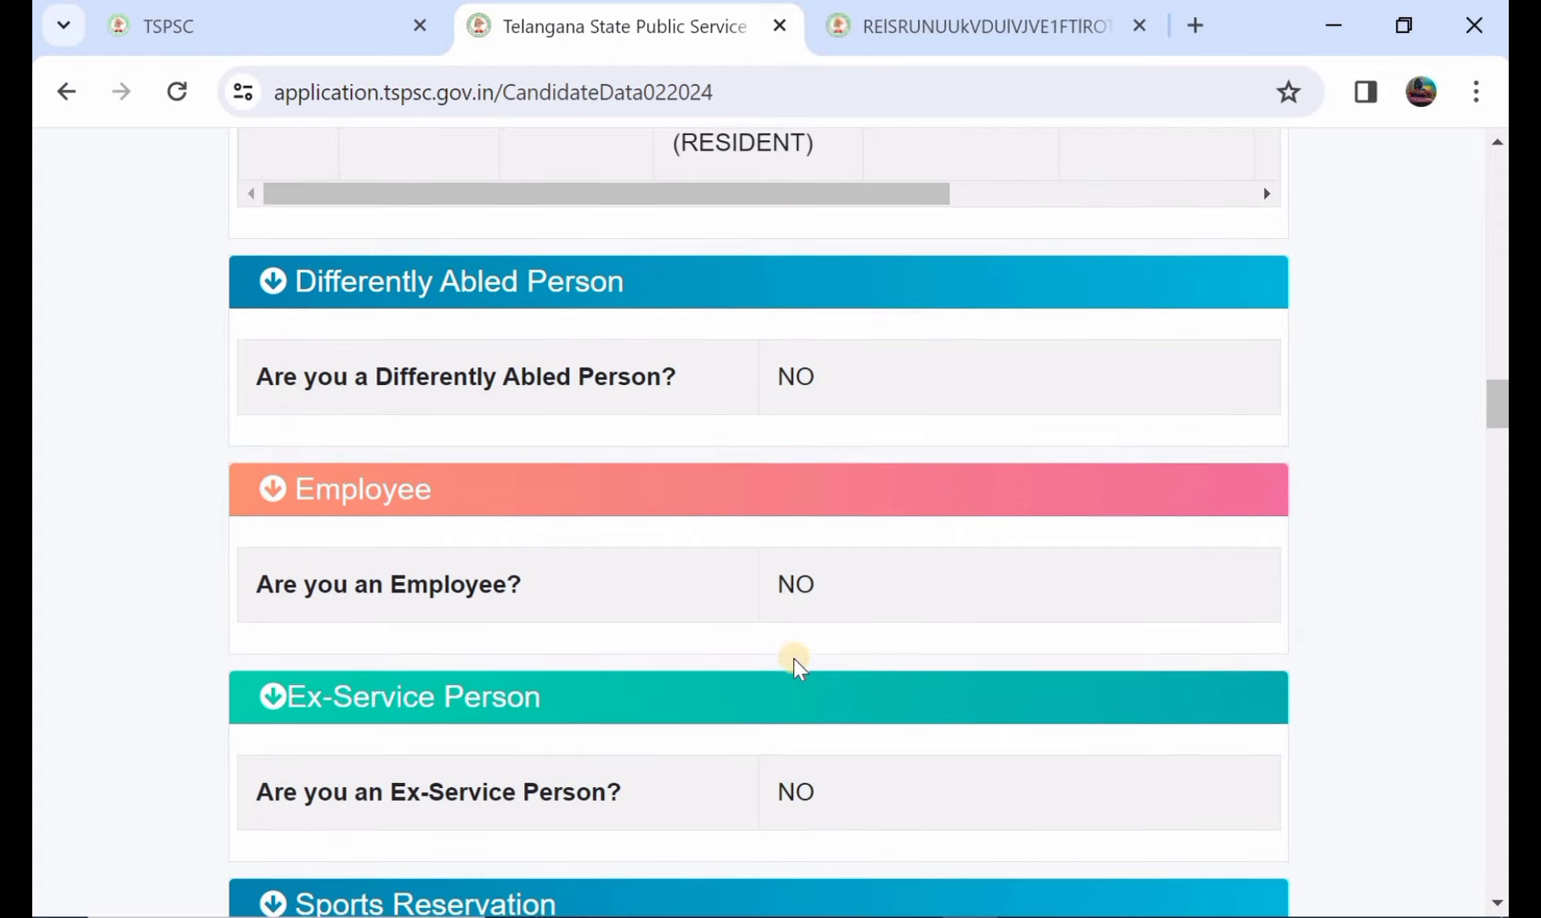
pyautogui.scroll(-3, 644, 690)
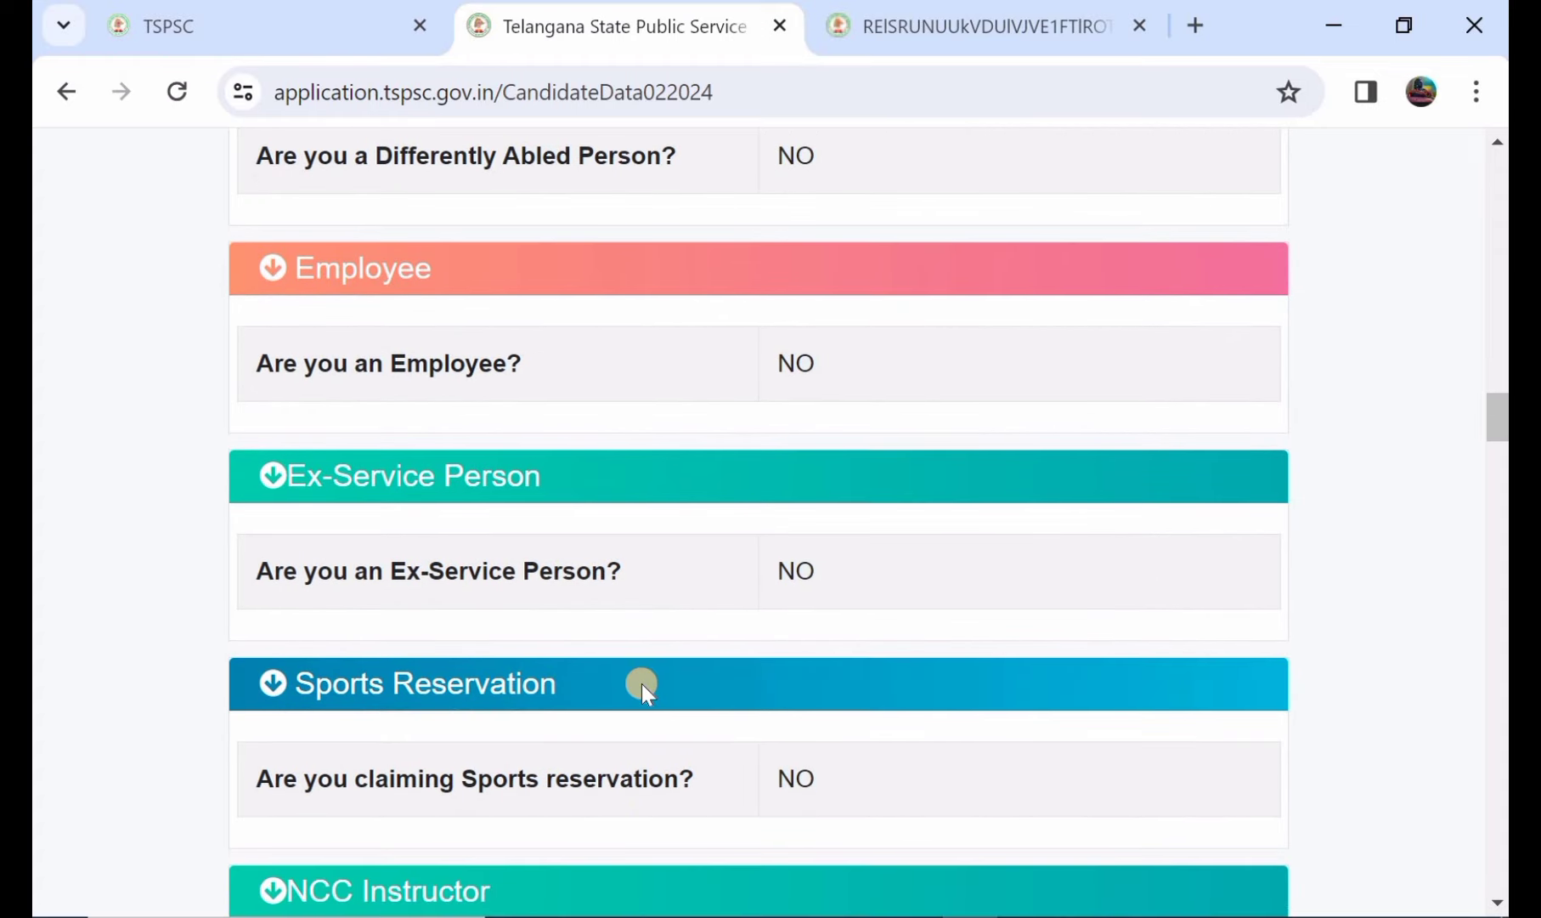
pyautogui.scroll(-5, 773, 580)
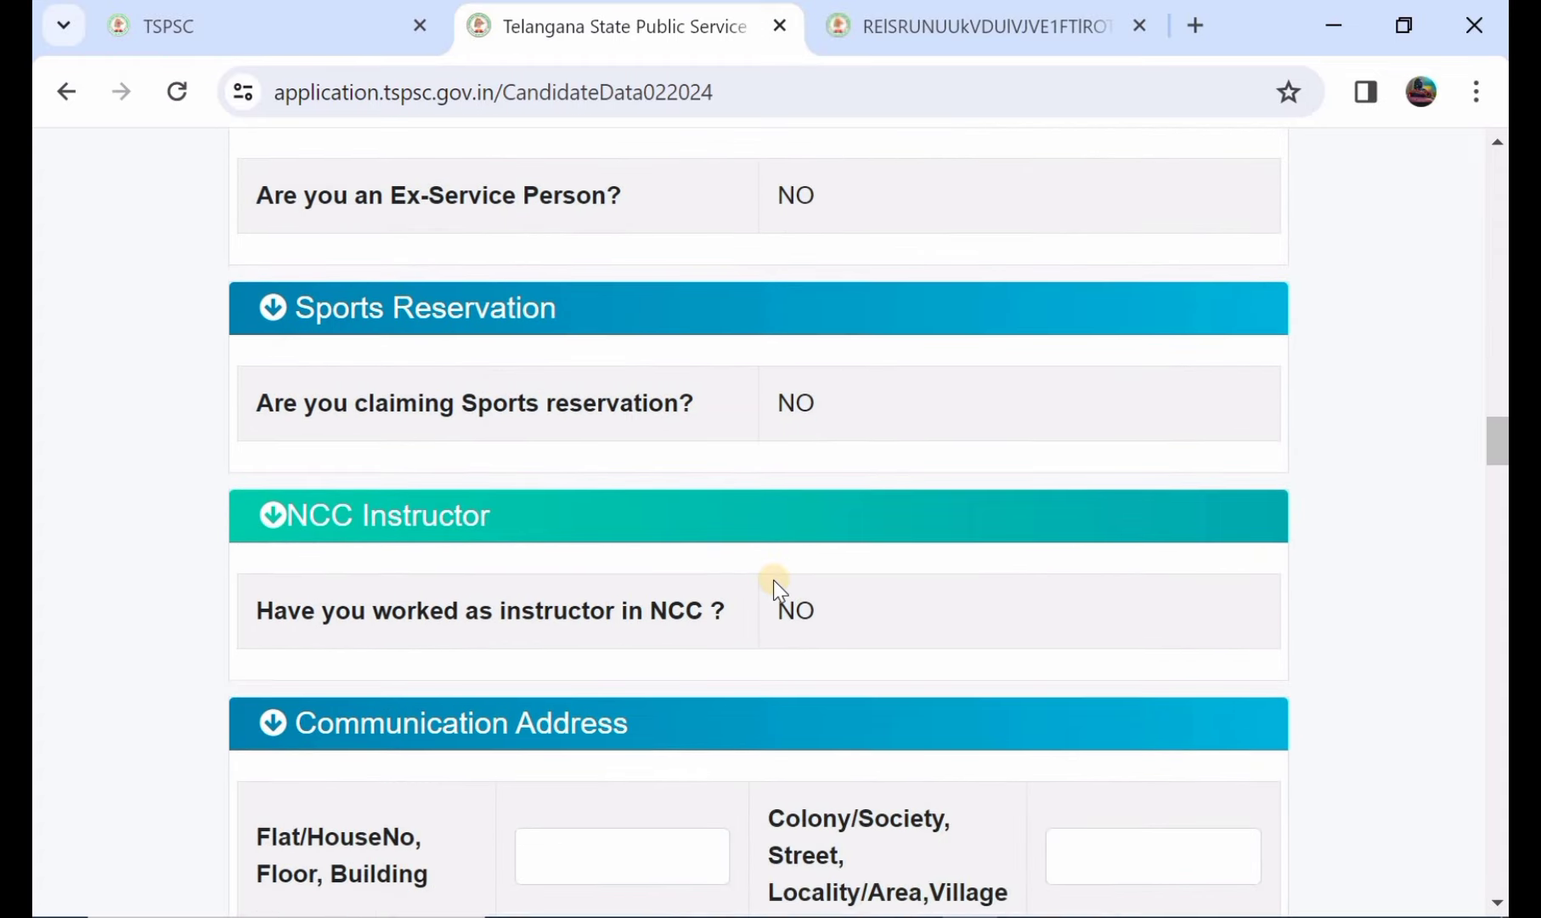
pyautogui.scroll(-1, 774, 580)
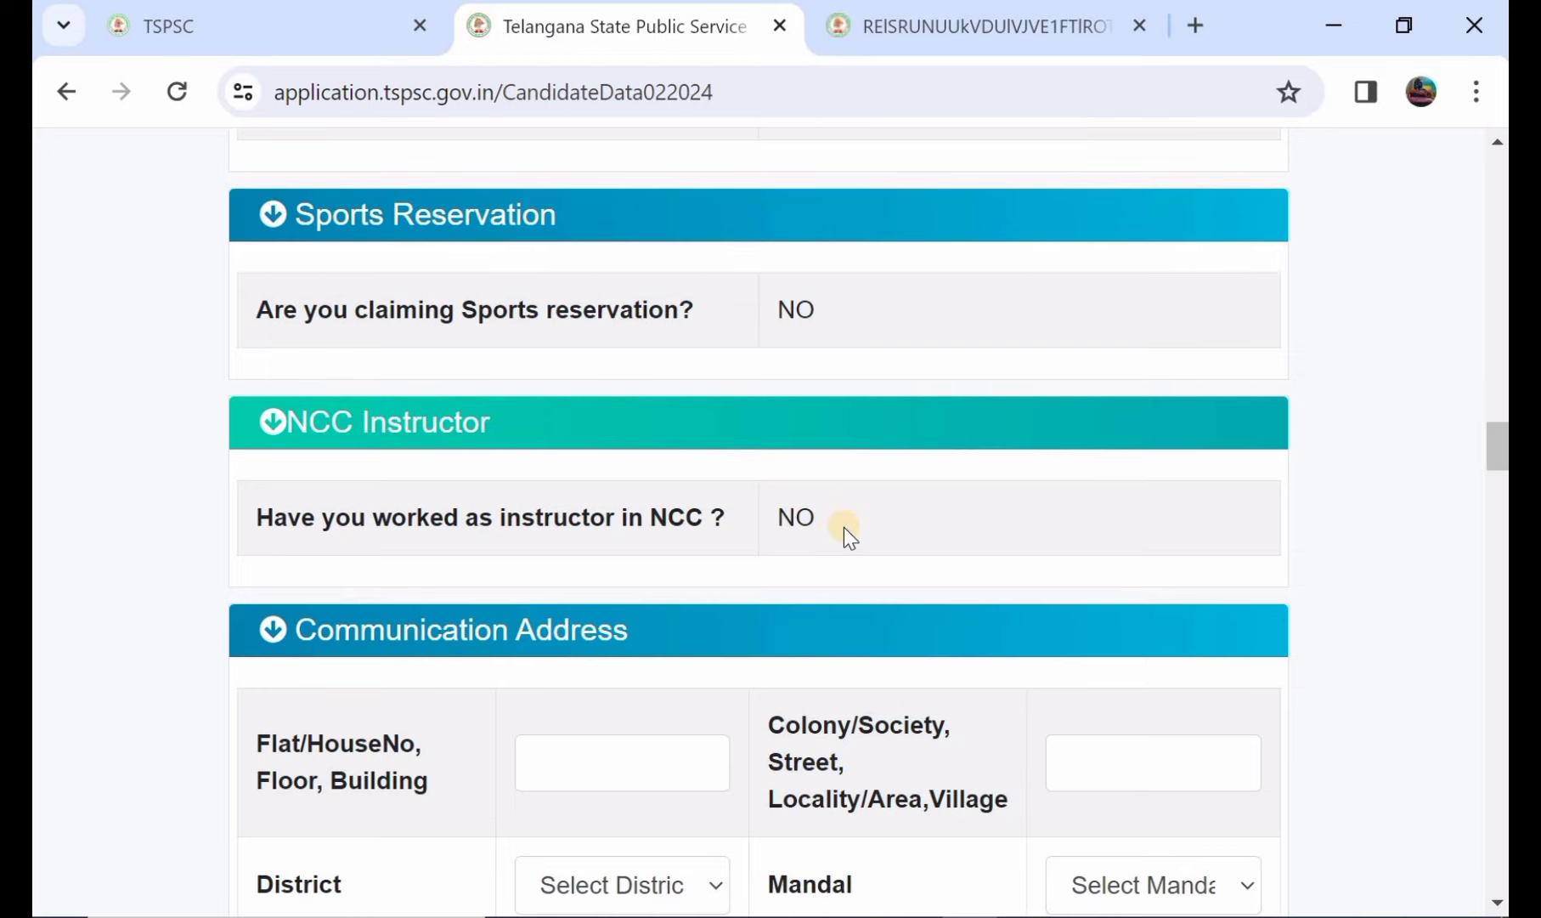
pyautogui.scroll(-3, 843, 526)
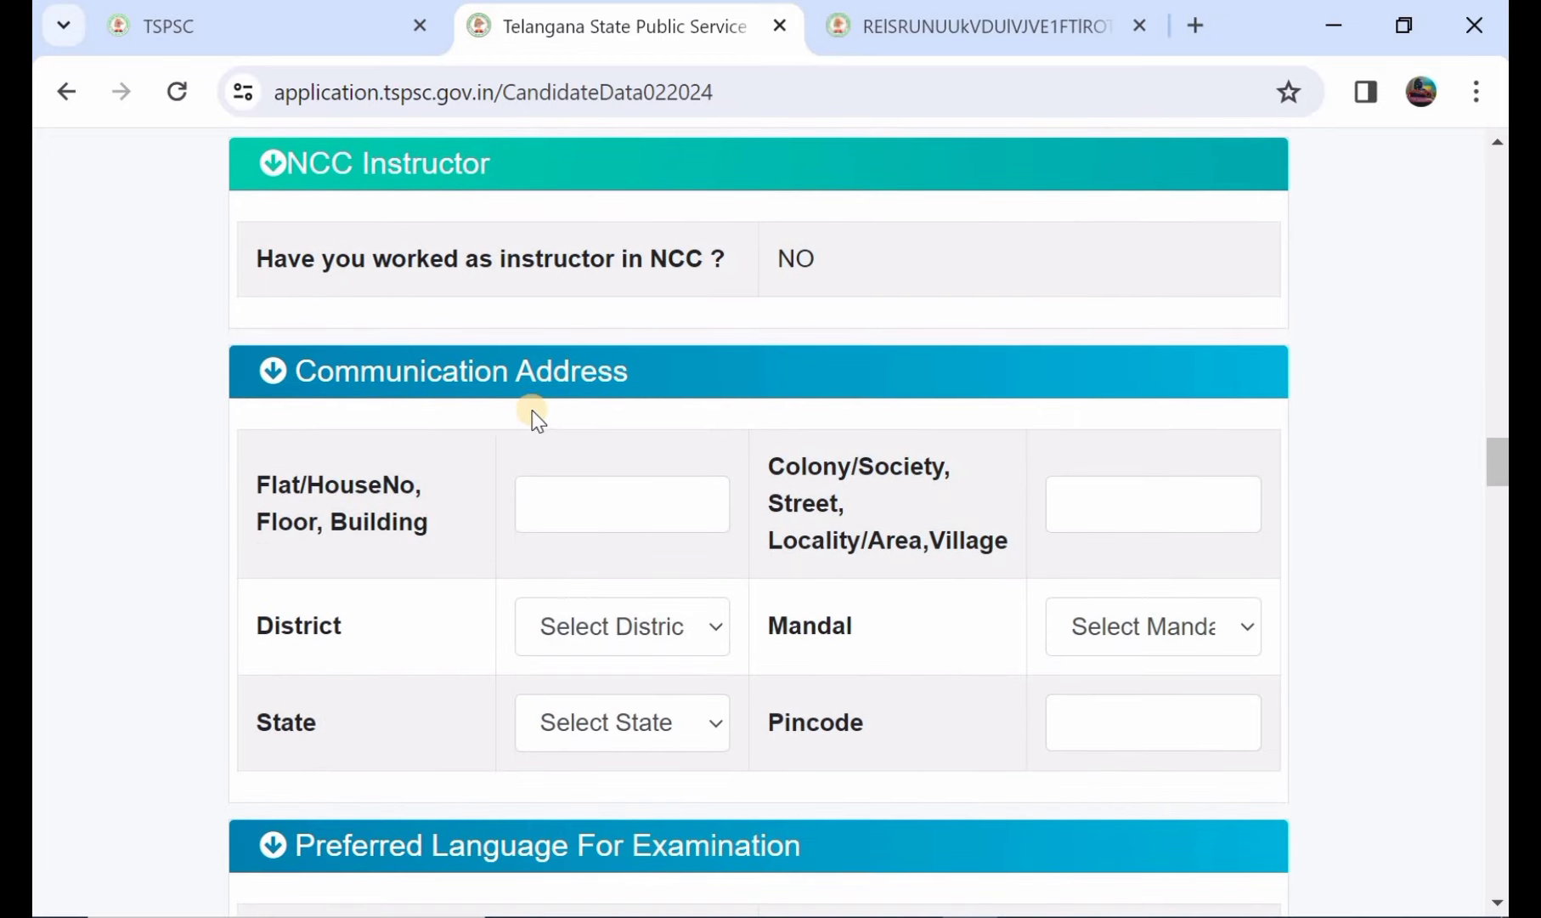
# Fill in the house number, colony 'bERIWDA' and Mahabubabad as the district.
pyautogui.click(573, 503)
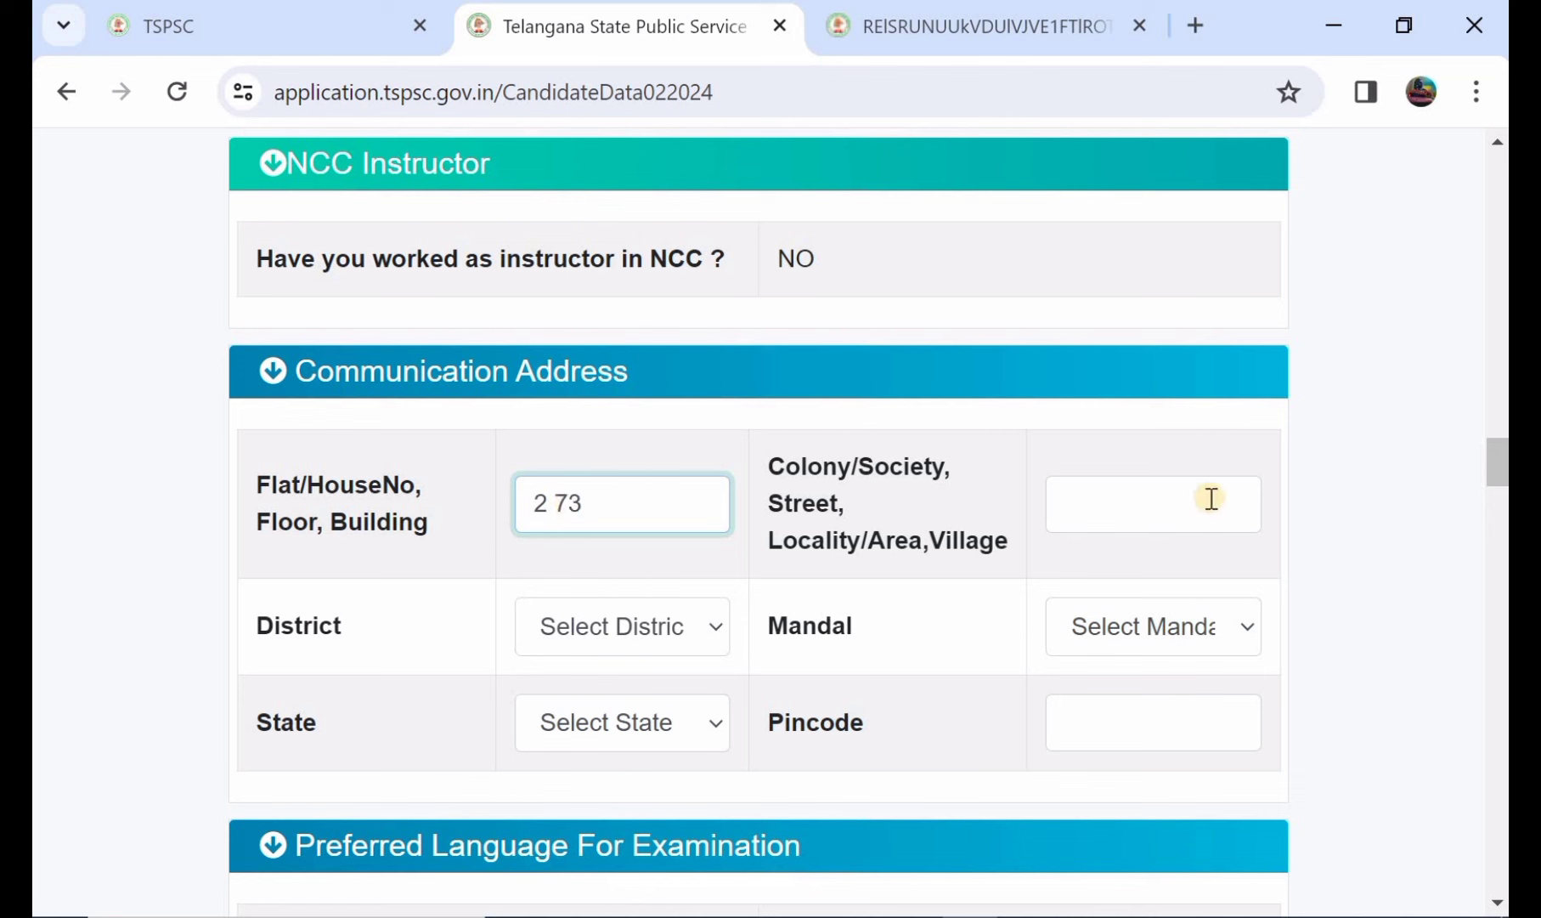
pyautogui.click(1157, 521)
pyautogui.write('b')
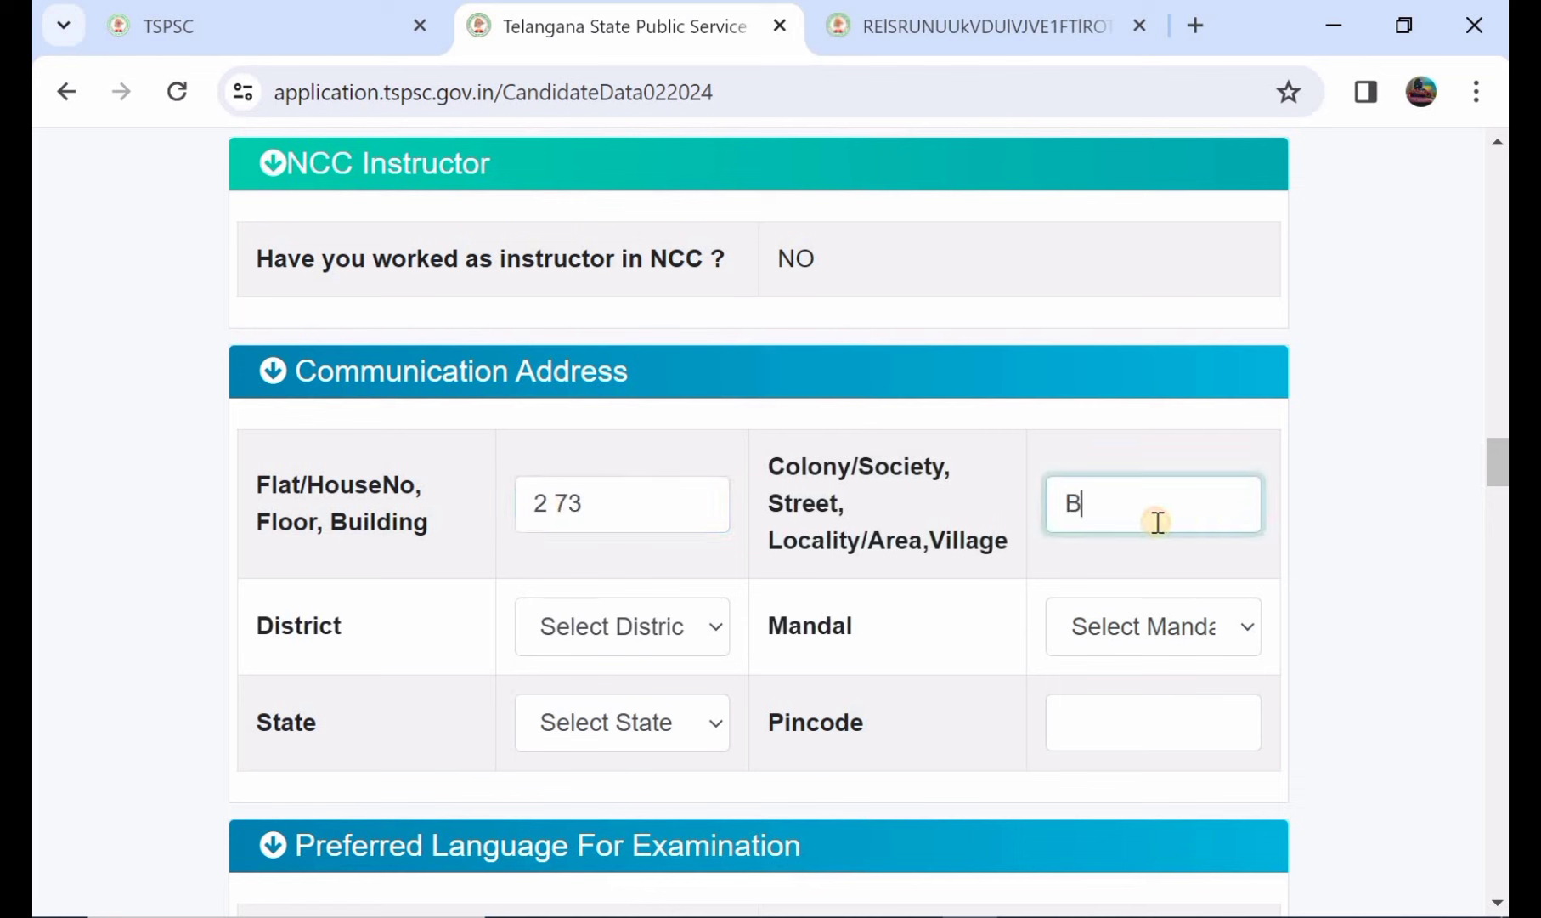
pyautogui.write('ERIWDA')
pyautogui.scroll(-1, 797, 507)
pyautogui.click(689, 557)
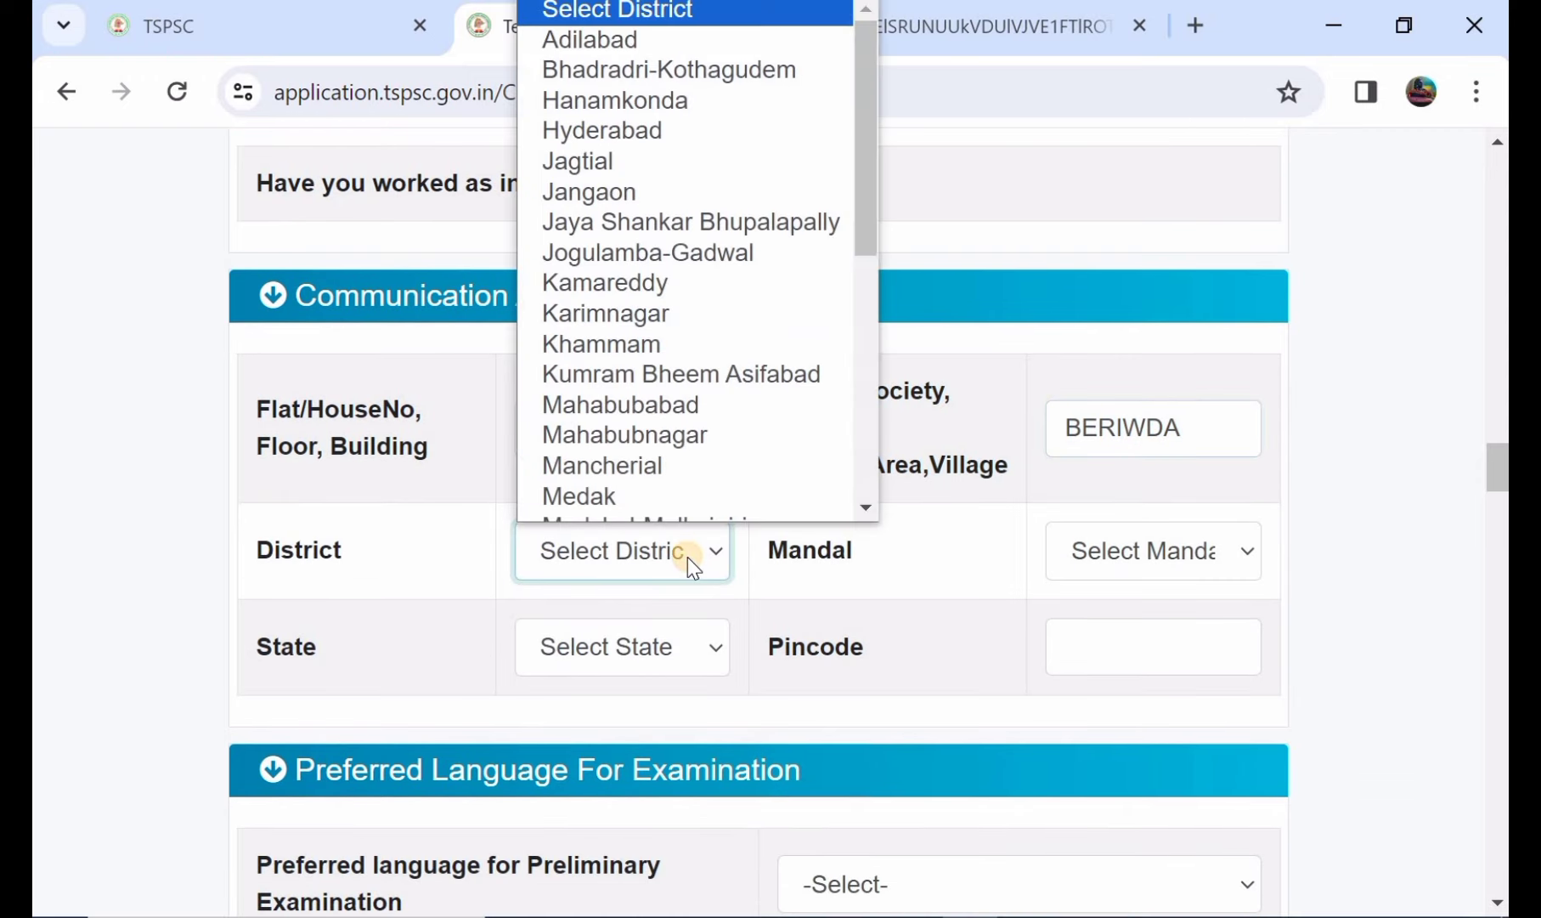
pyautogui.click(712, 402)
# Set mandal to Kesamudram, keep state Telangana, and enter pincode 506101.
pyautogui.click(1135, 559)
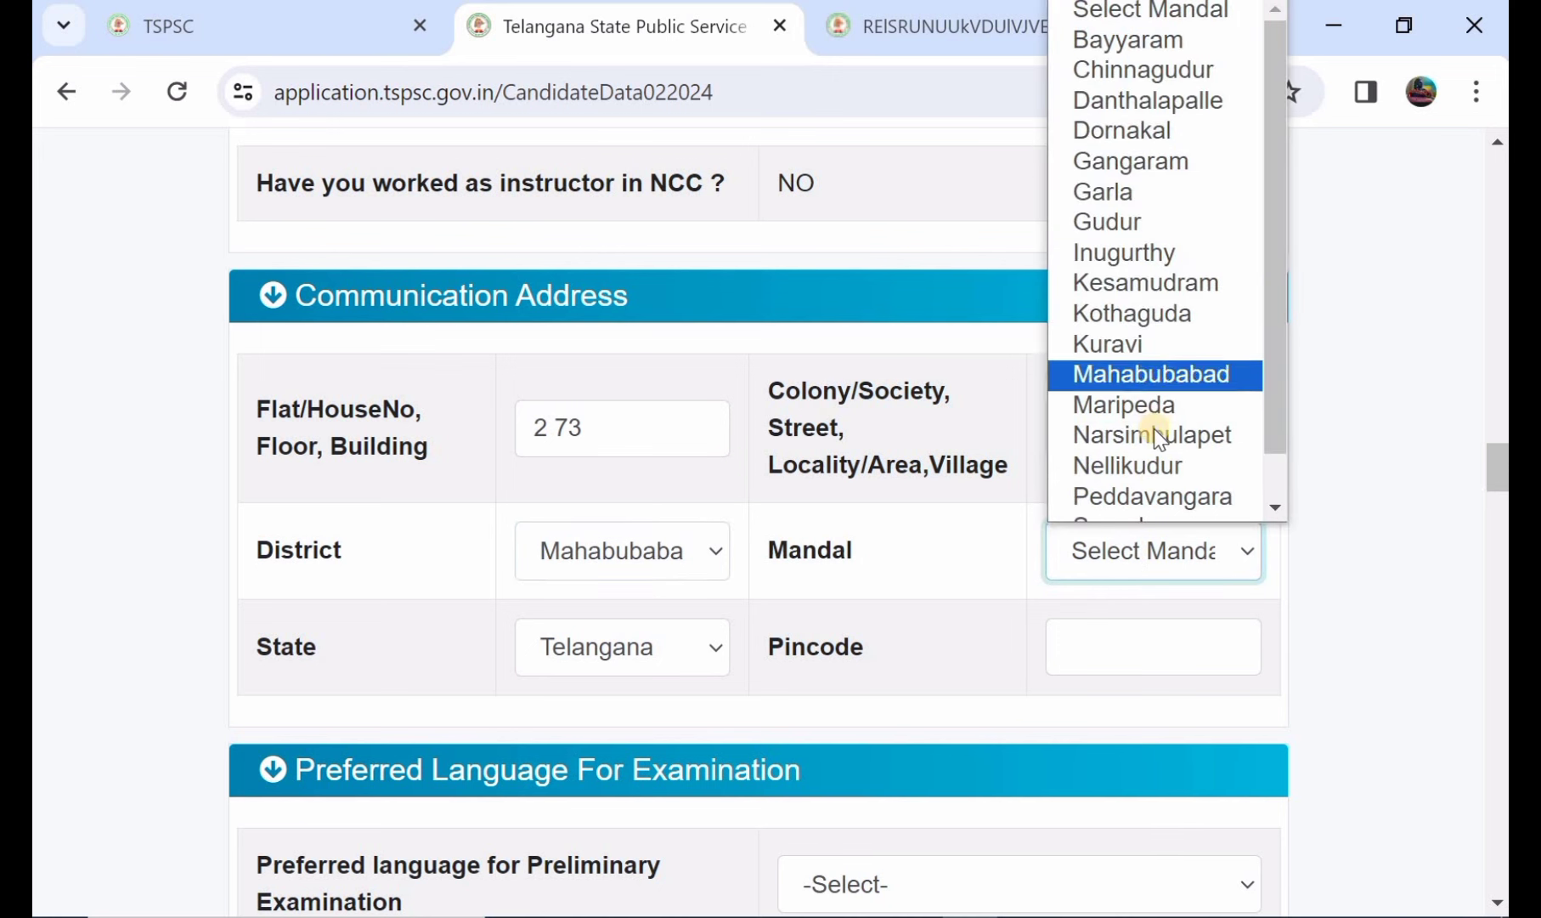
pyautogui.scroll(-1, 1156, 433)
pyautogui.scroll(1, 1154, 429)
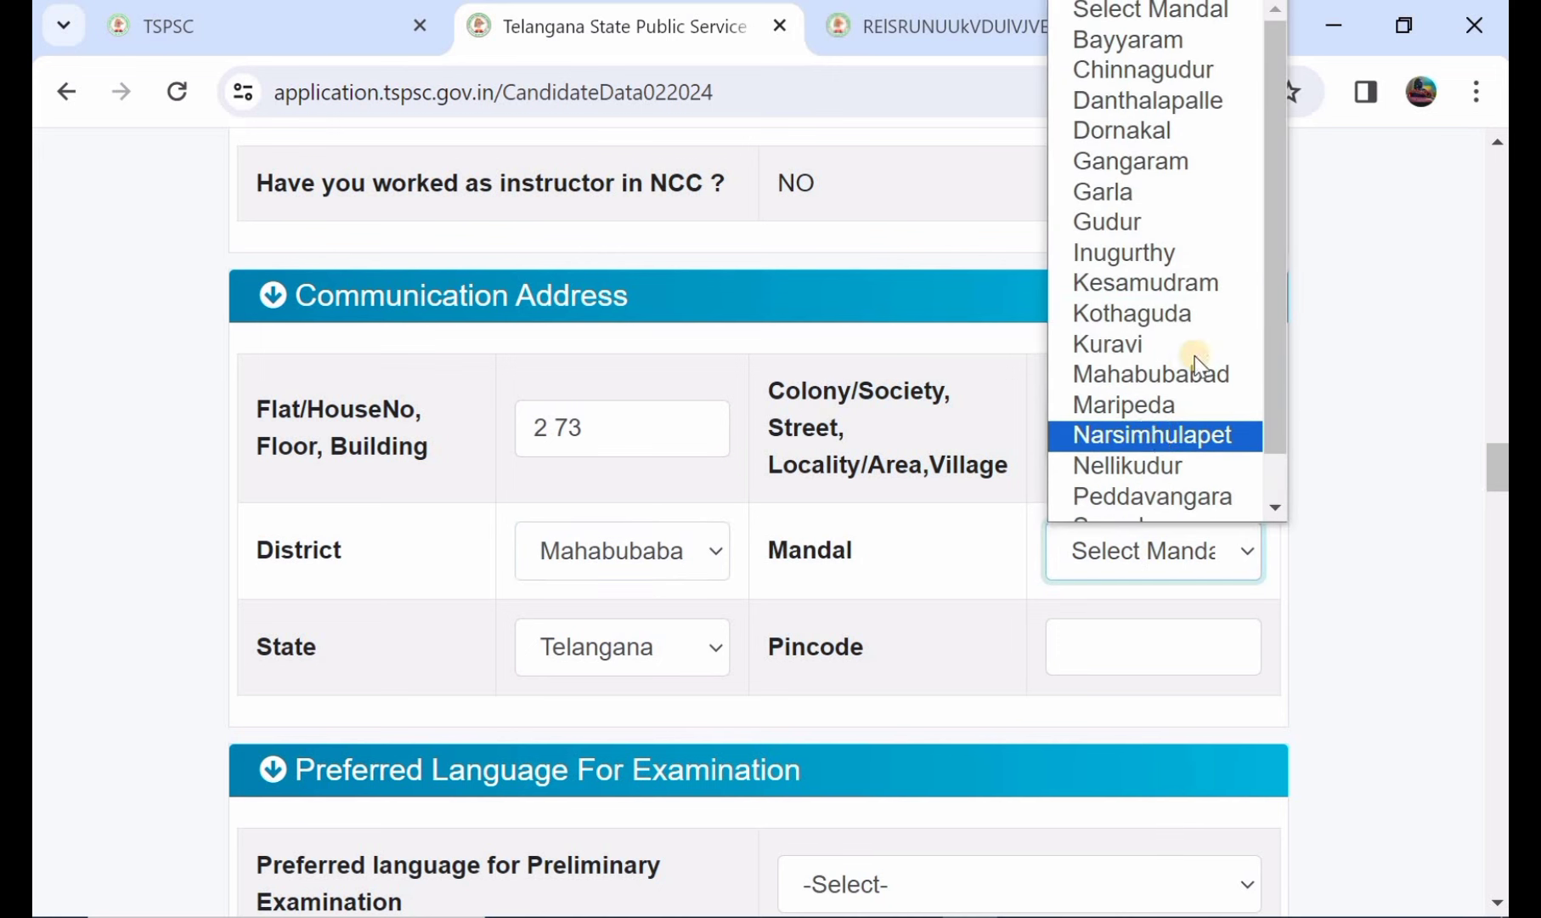
pyautogui.click(1236, 287)
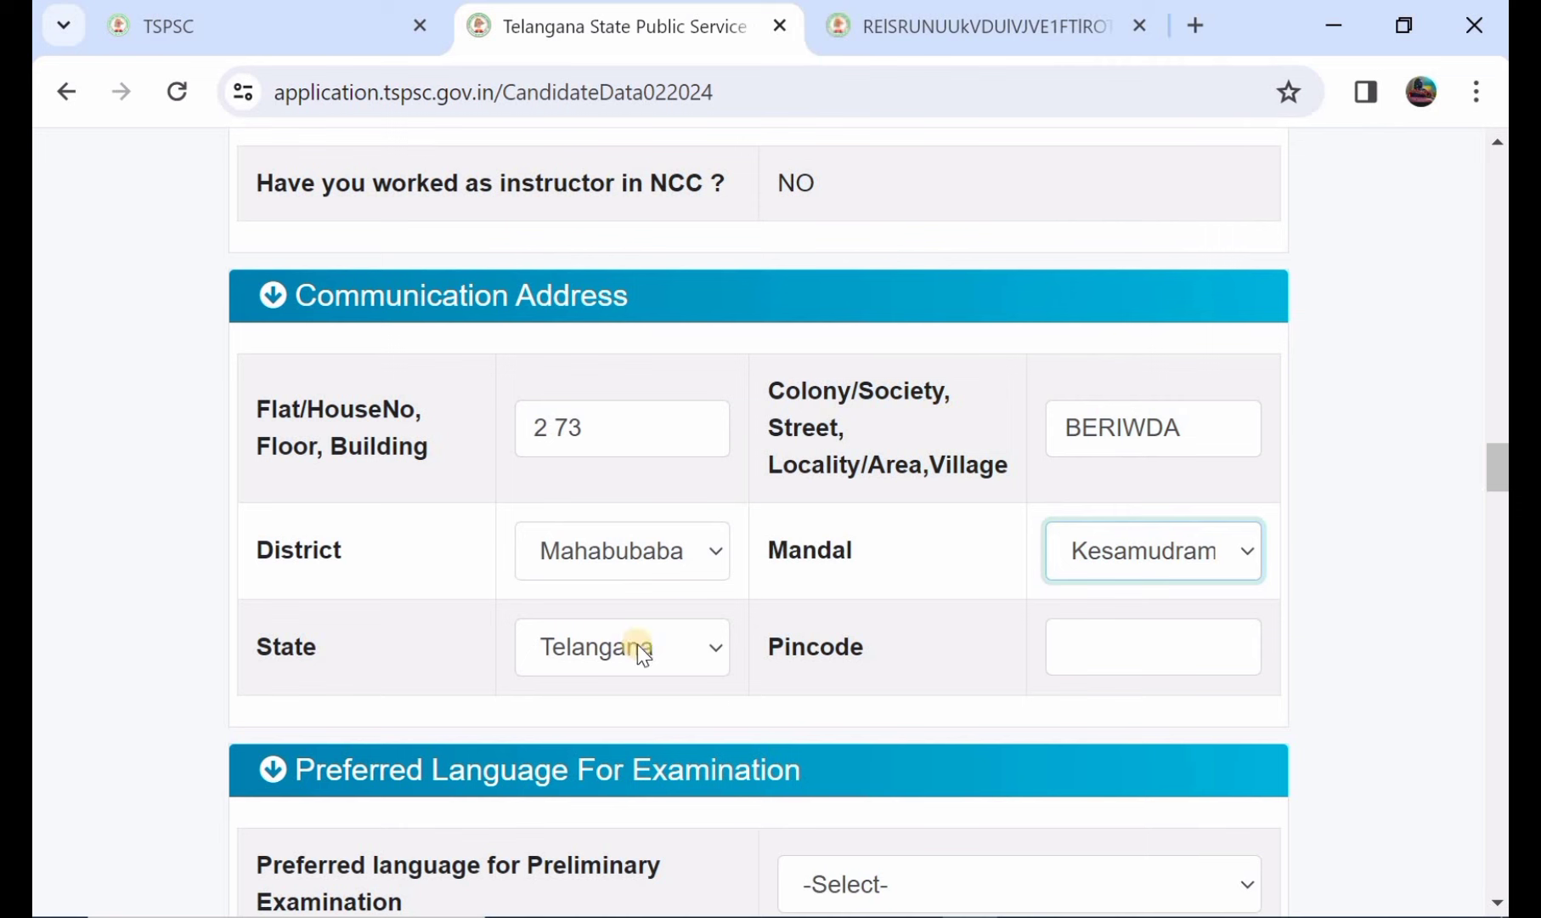
pyautogui.click(608, 648)
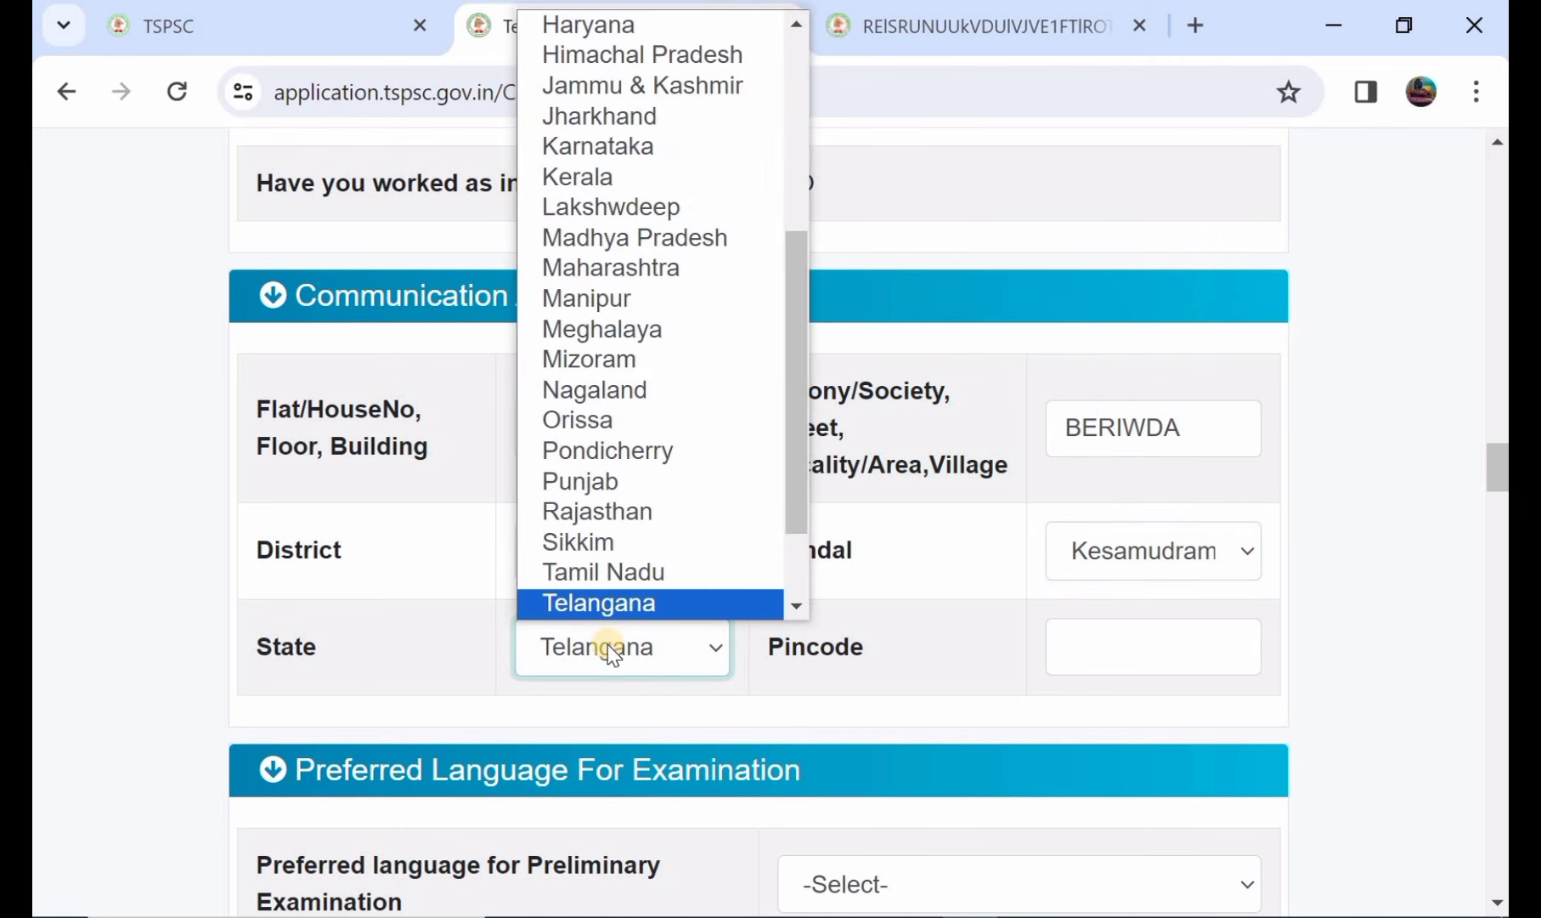
pyautogui.click(691, 604)
pyautogui.click(1134, 635)
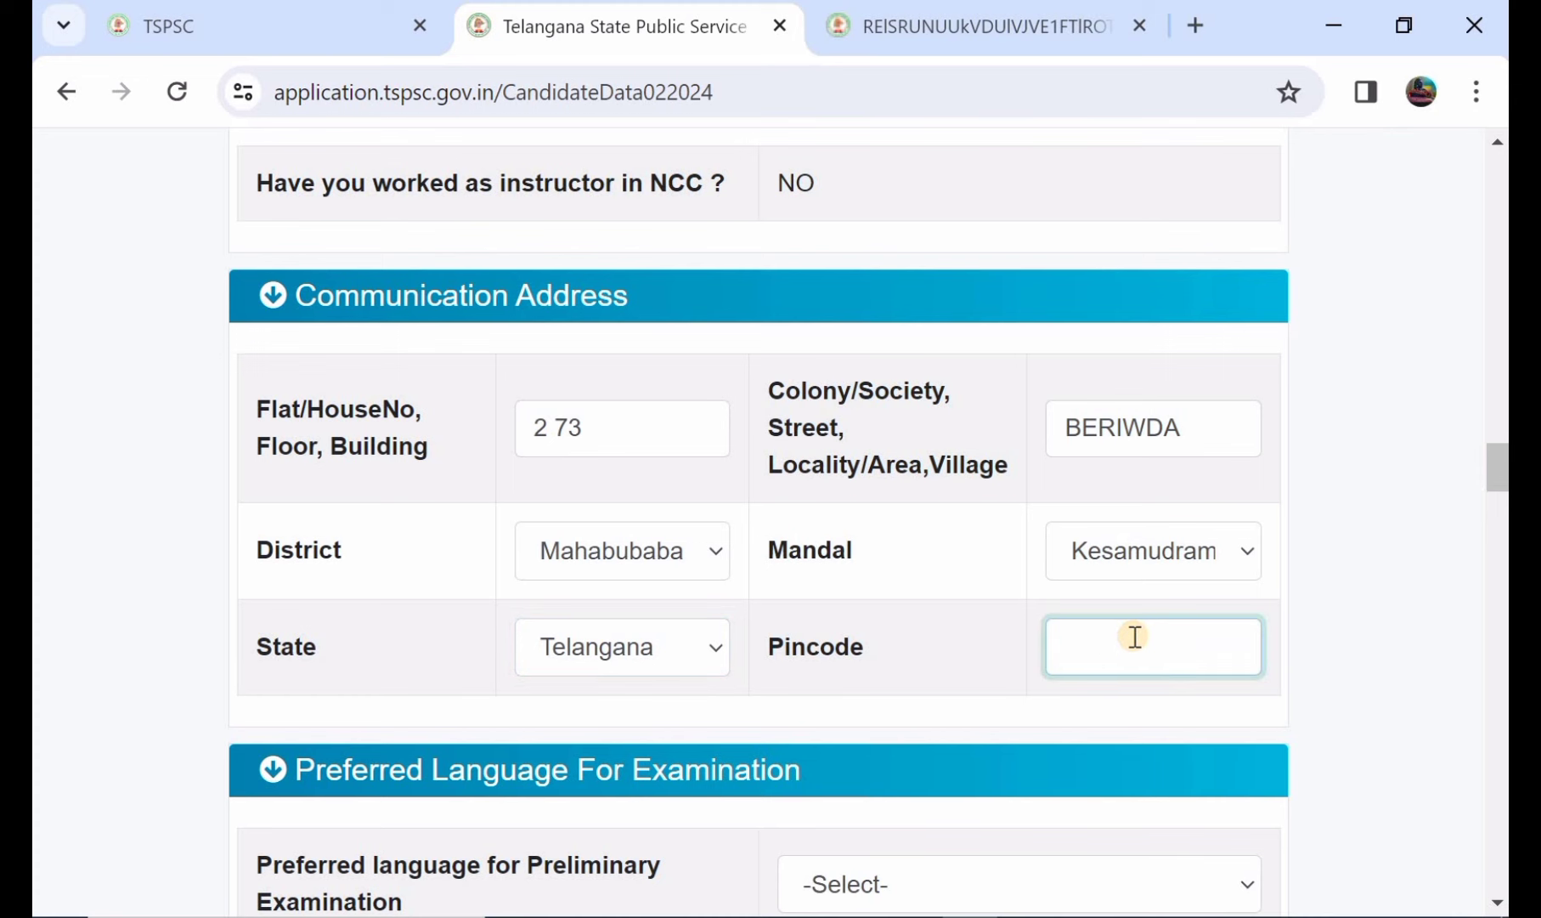
pyautogui.write('506101')
pyautogui.scroll(-4, 1135, 638)
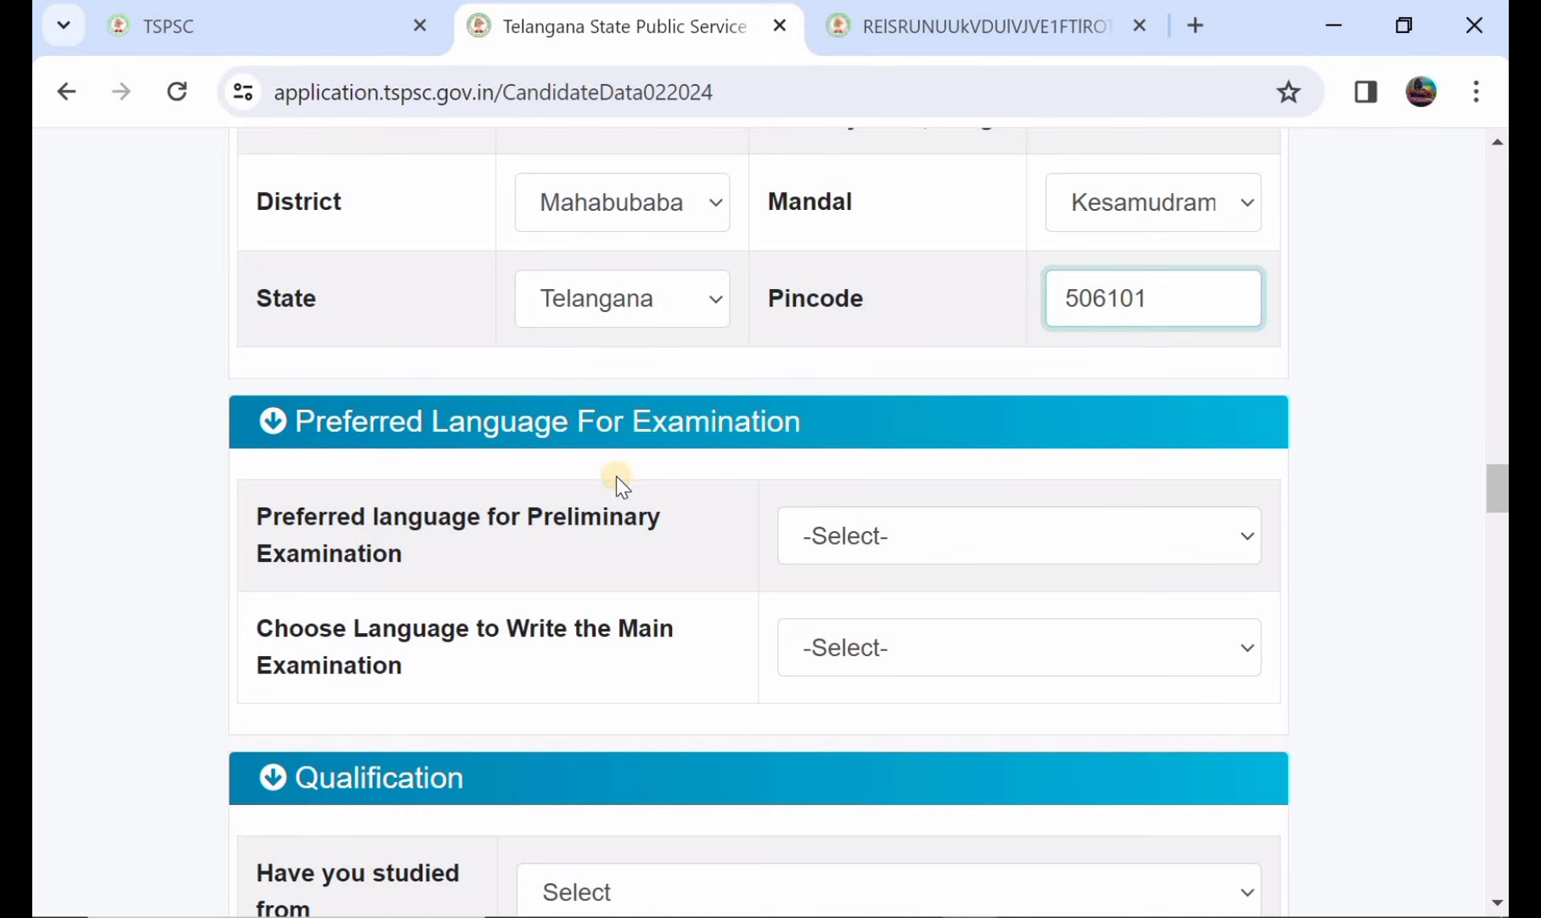
# Choose English/Telugu for the preliminary exam and English for the main examination.
pyautogui.click(860, 540)
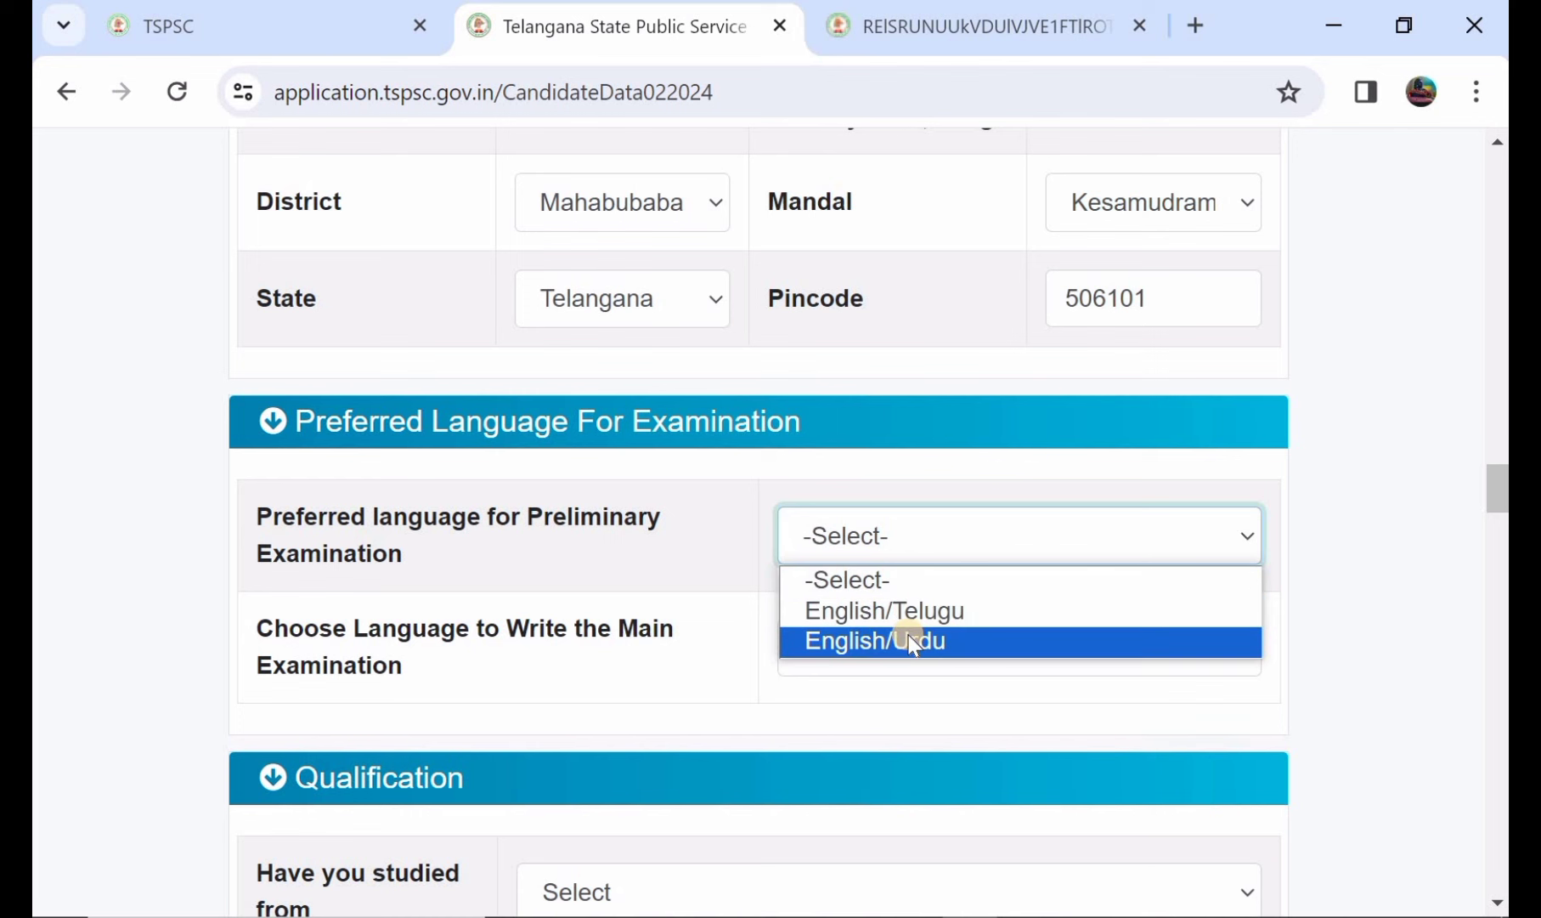
pyautogui.click(914, 613)
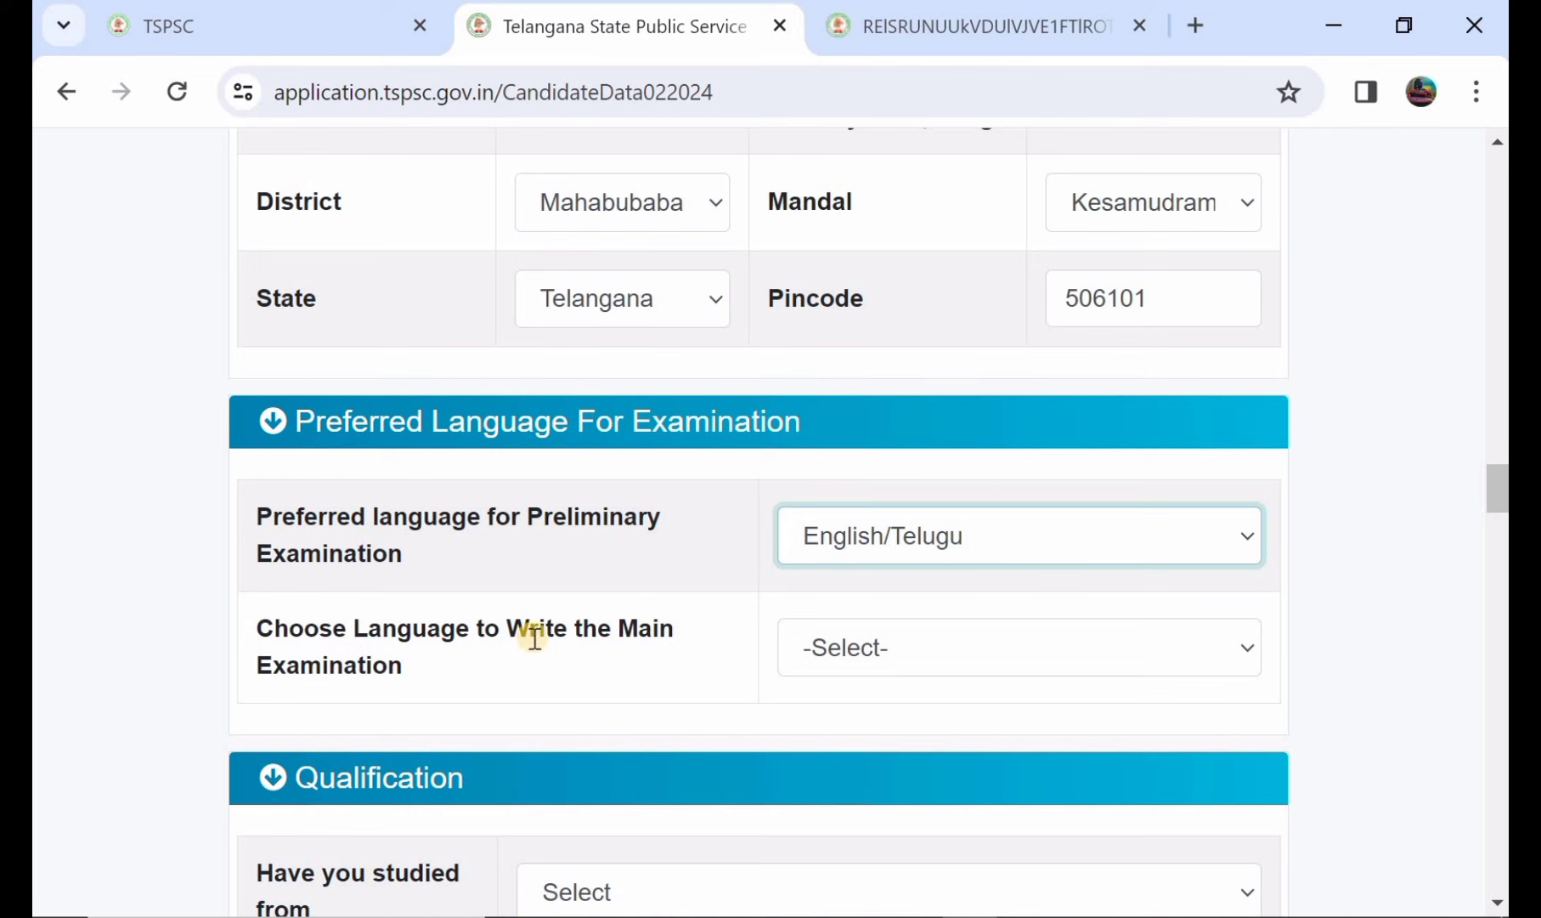
pyautogui.click(823, 652)
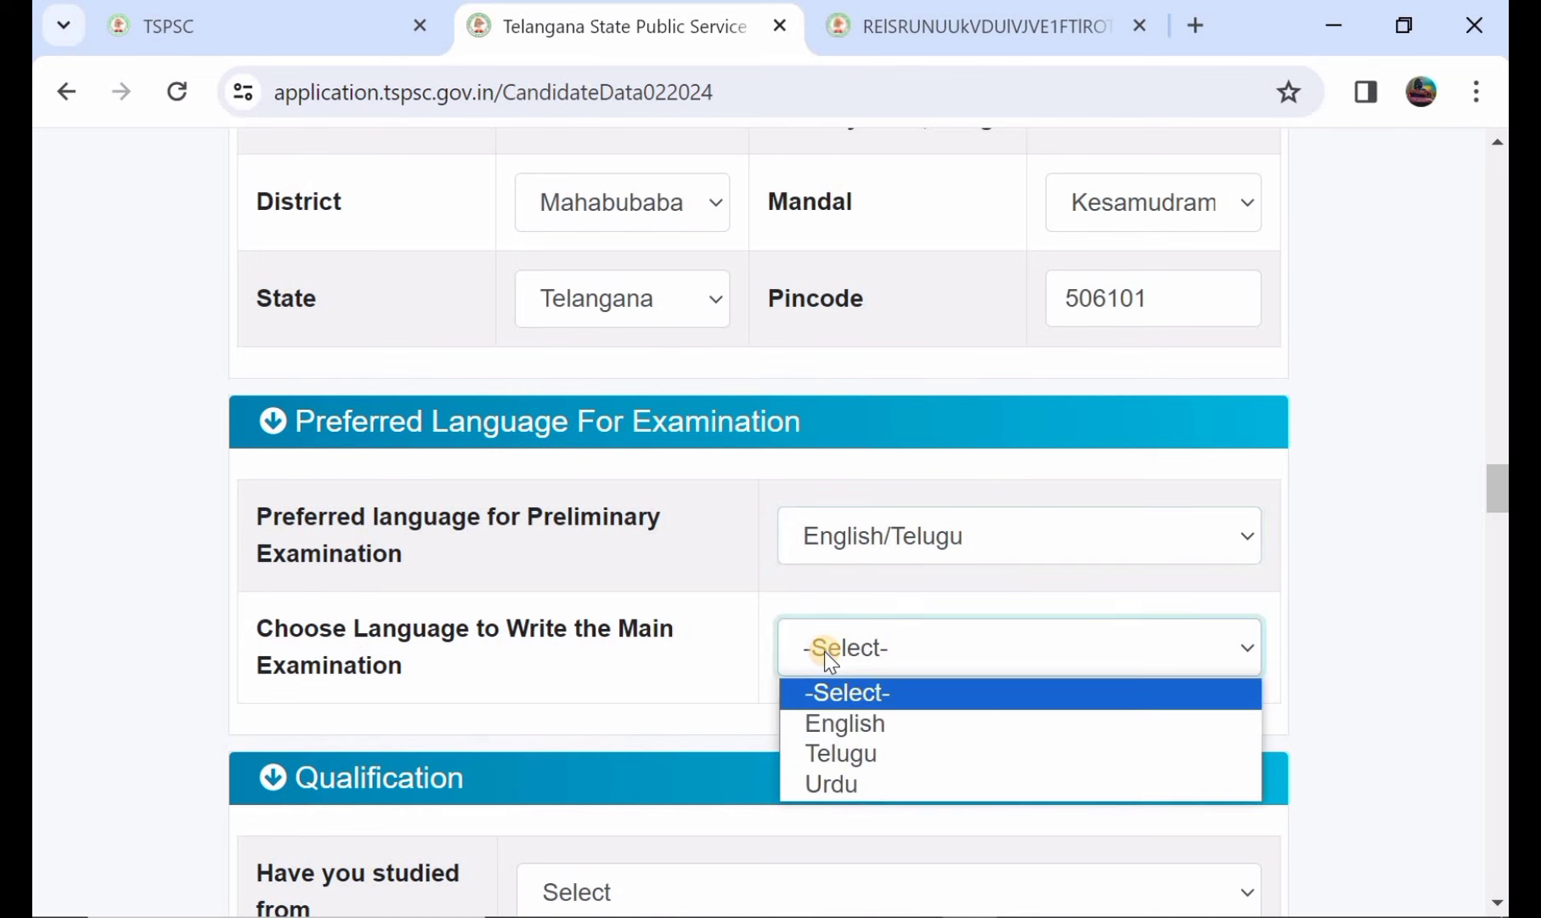
pyautogui.click(899, 734)
pyautogui.scroll(-4, 899, 735)
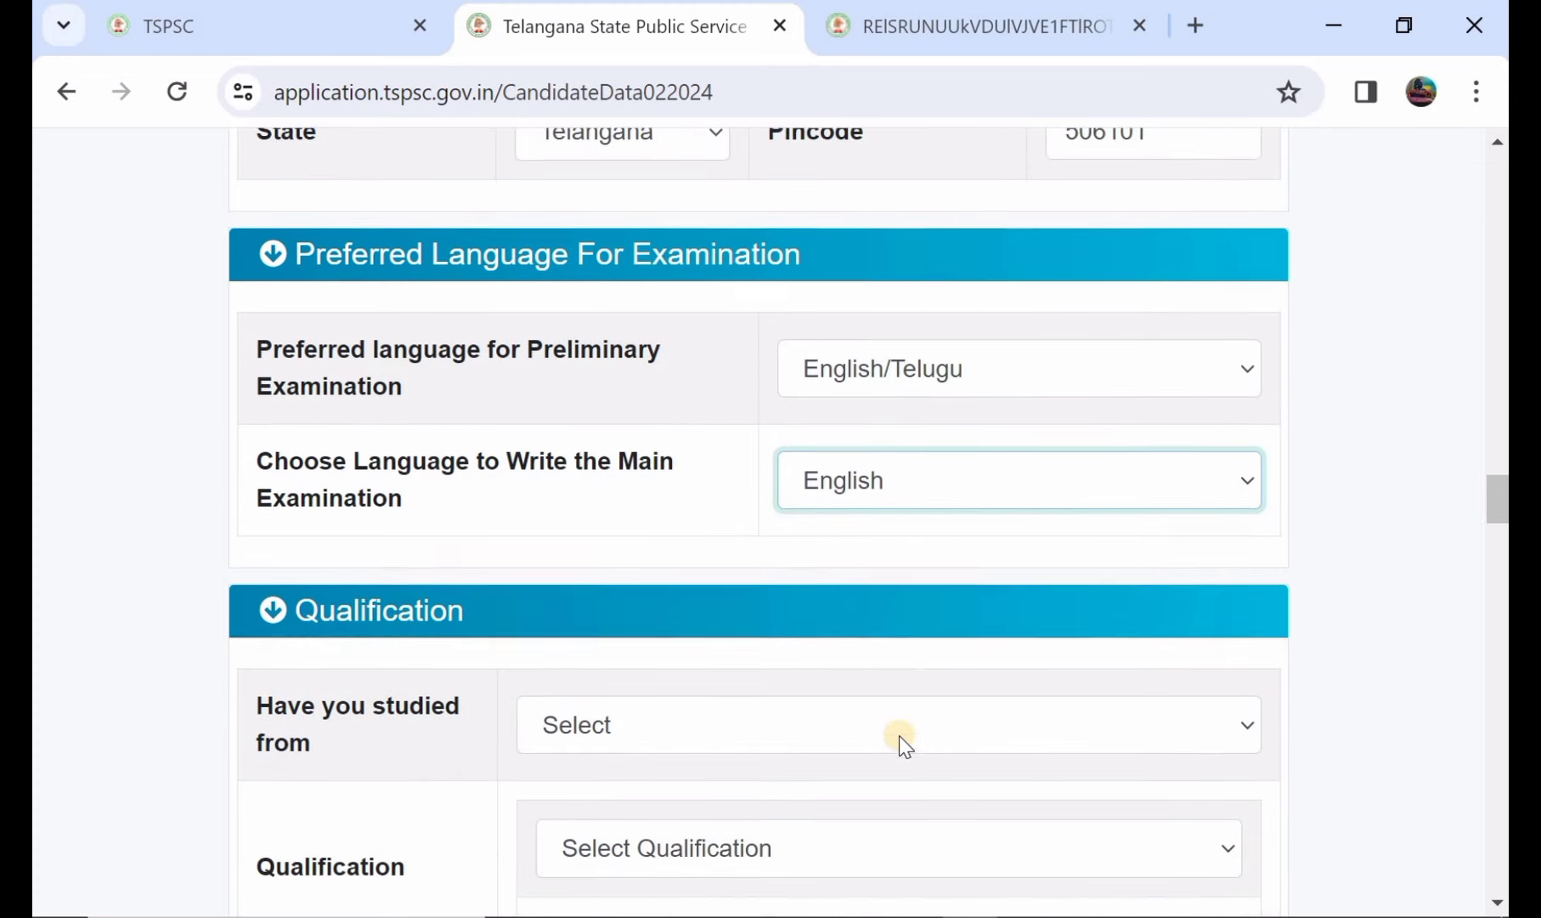
pyautogui.scroll(-2, 902, 744)
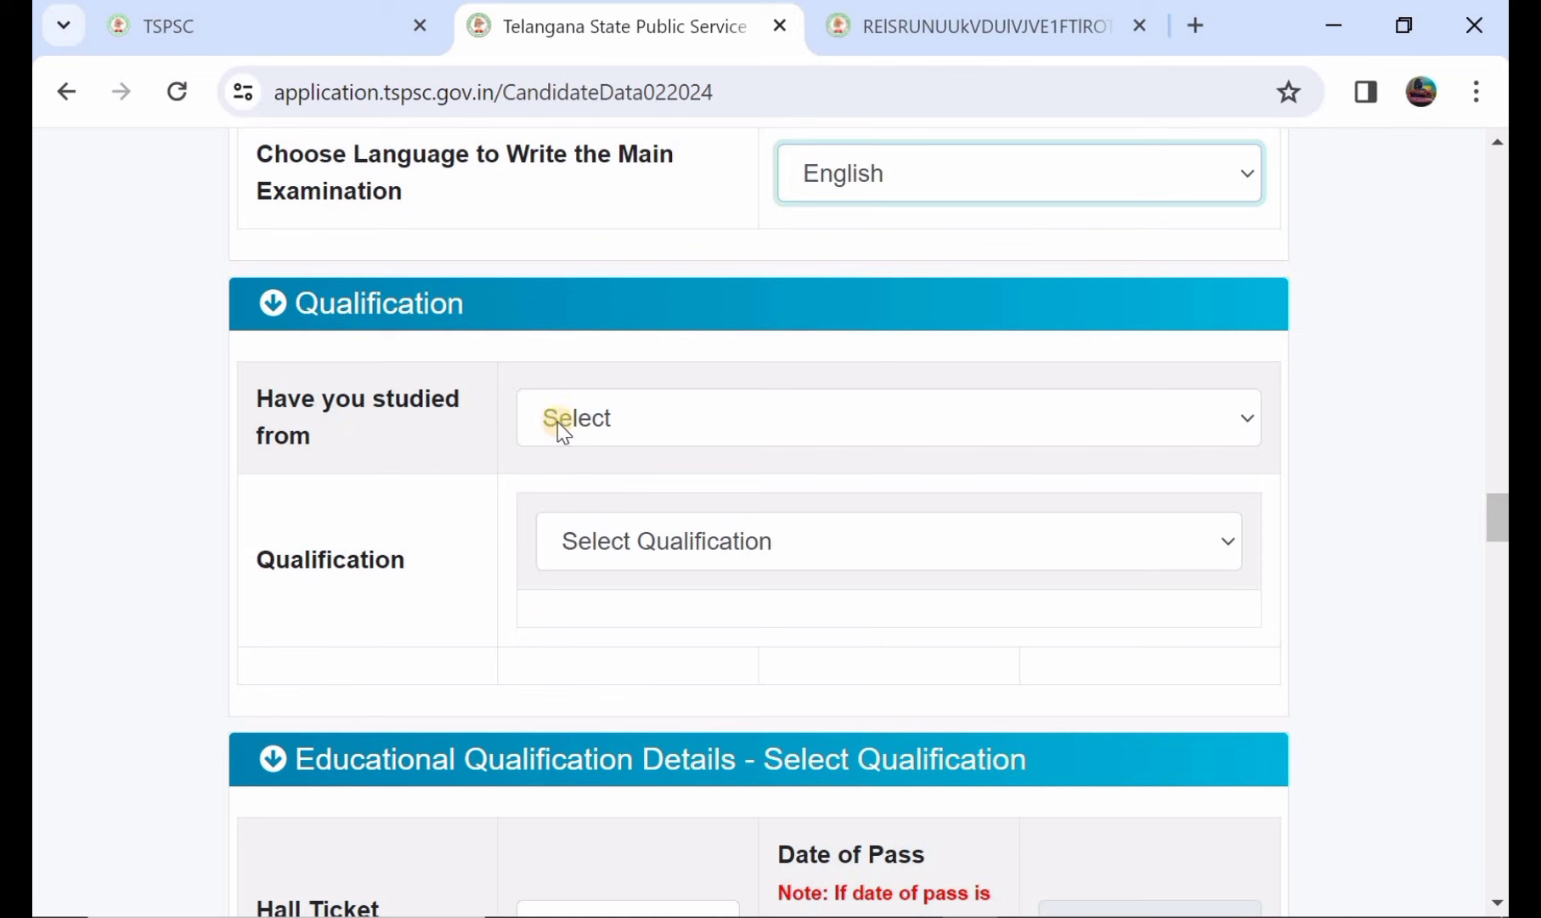
pyautogui.click(654, 413)
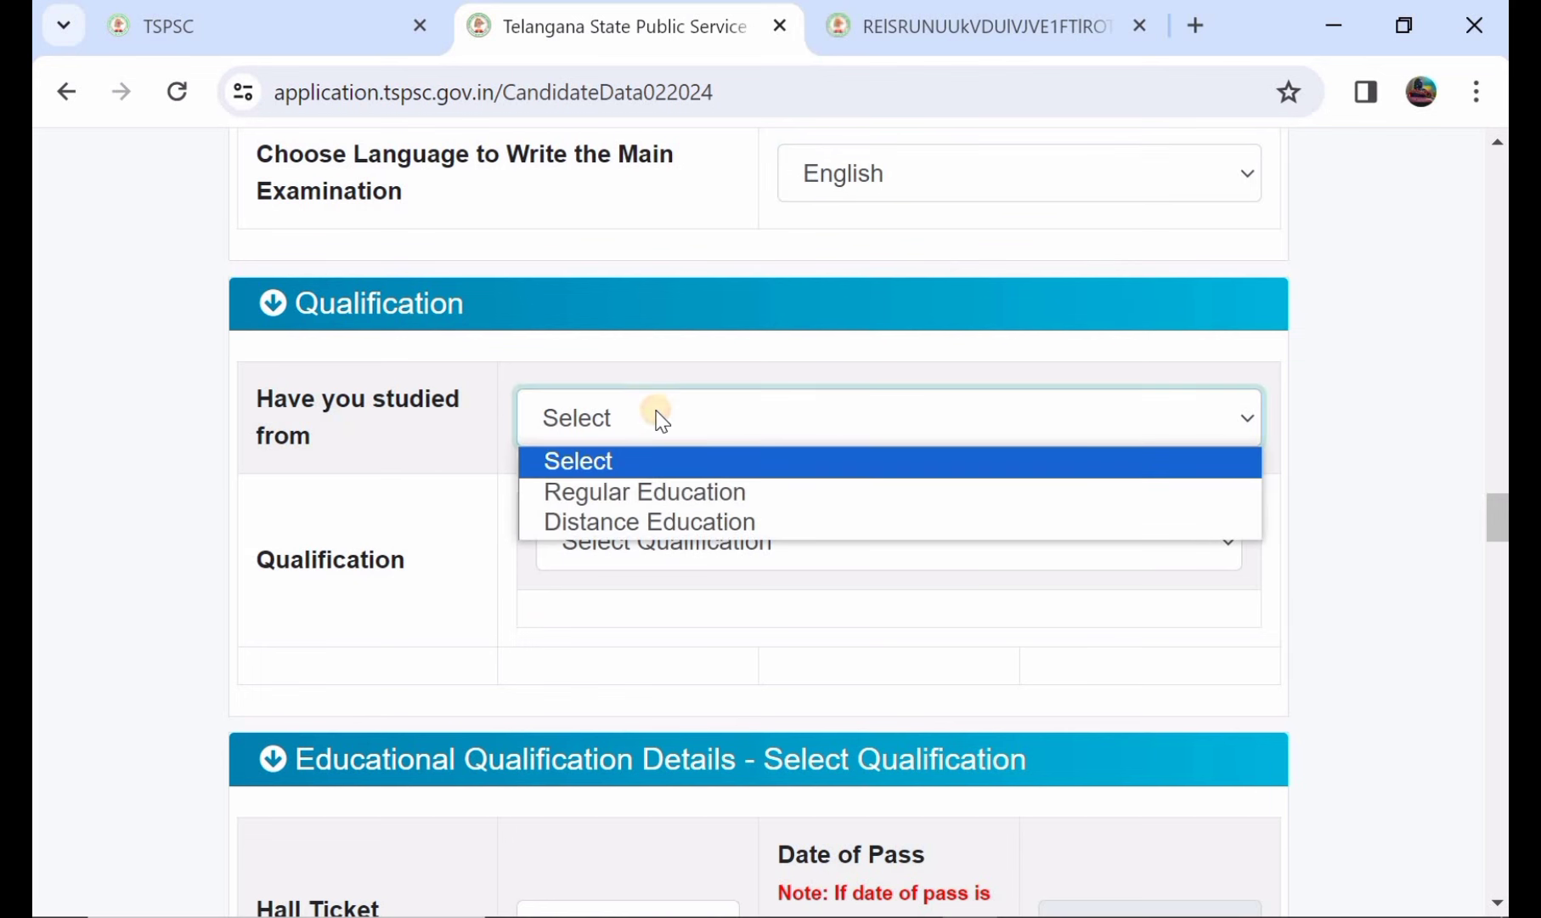
# Select Regular Education as the study mode and Bachelors Degree (Any) as the qualification.
pyautogui.click(707, 492)
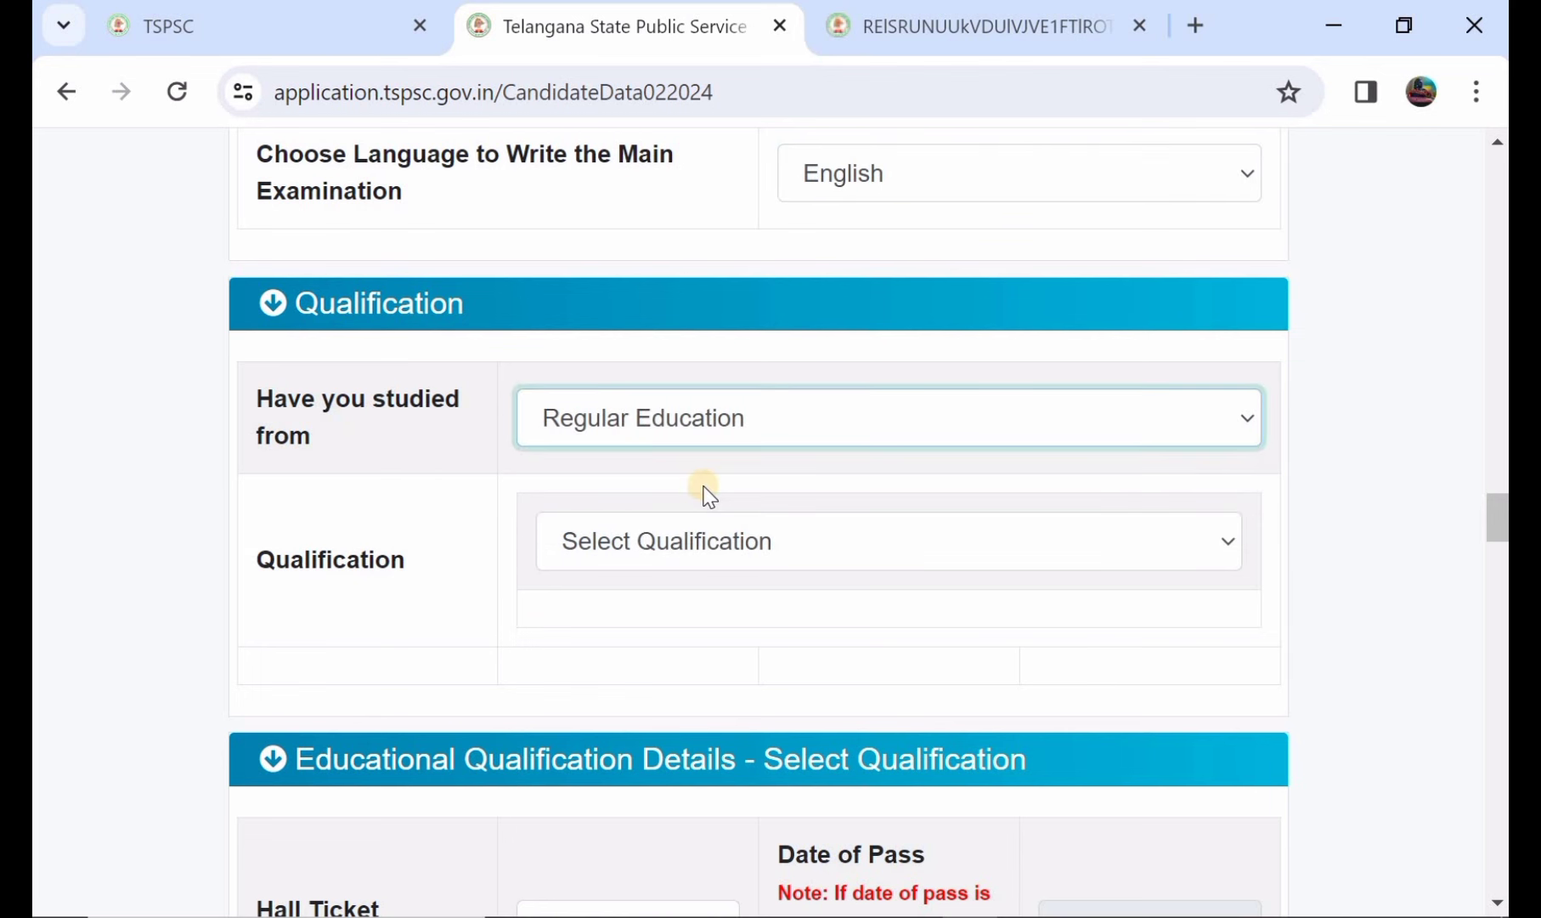
pyautogui.scroll(-1, 603, 431)
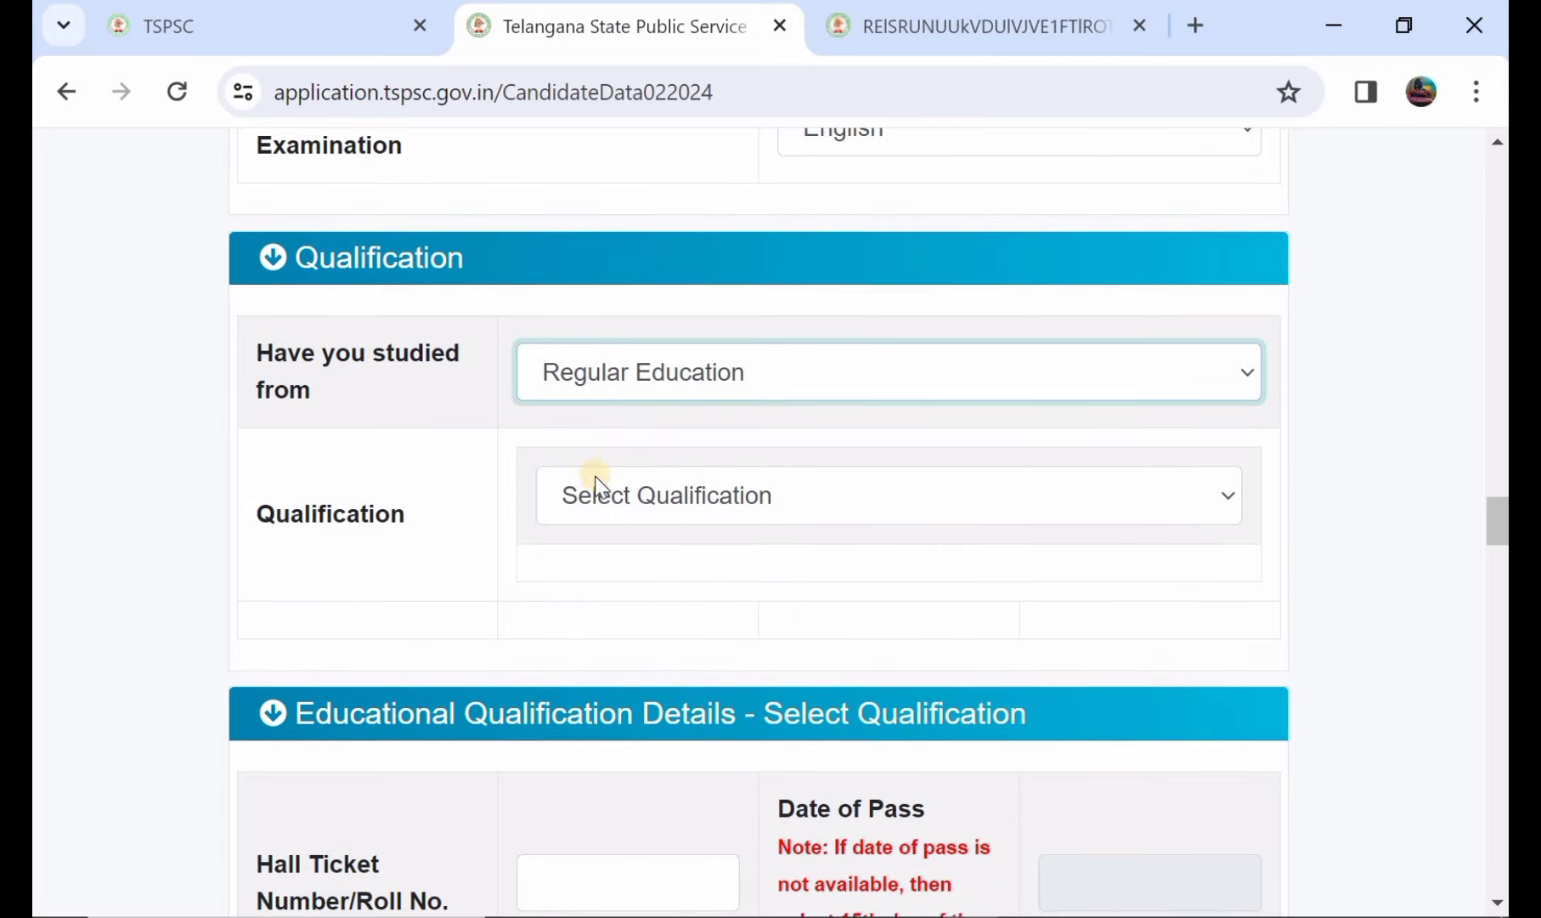
pyautogui.click(623, 491)
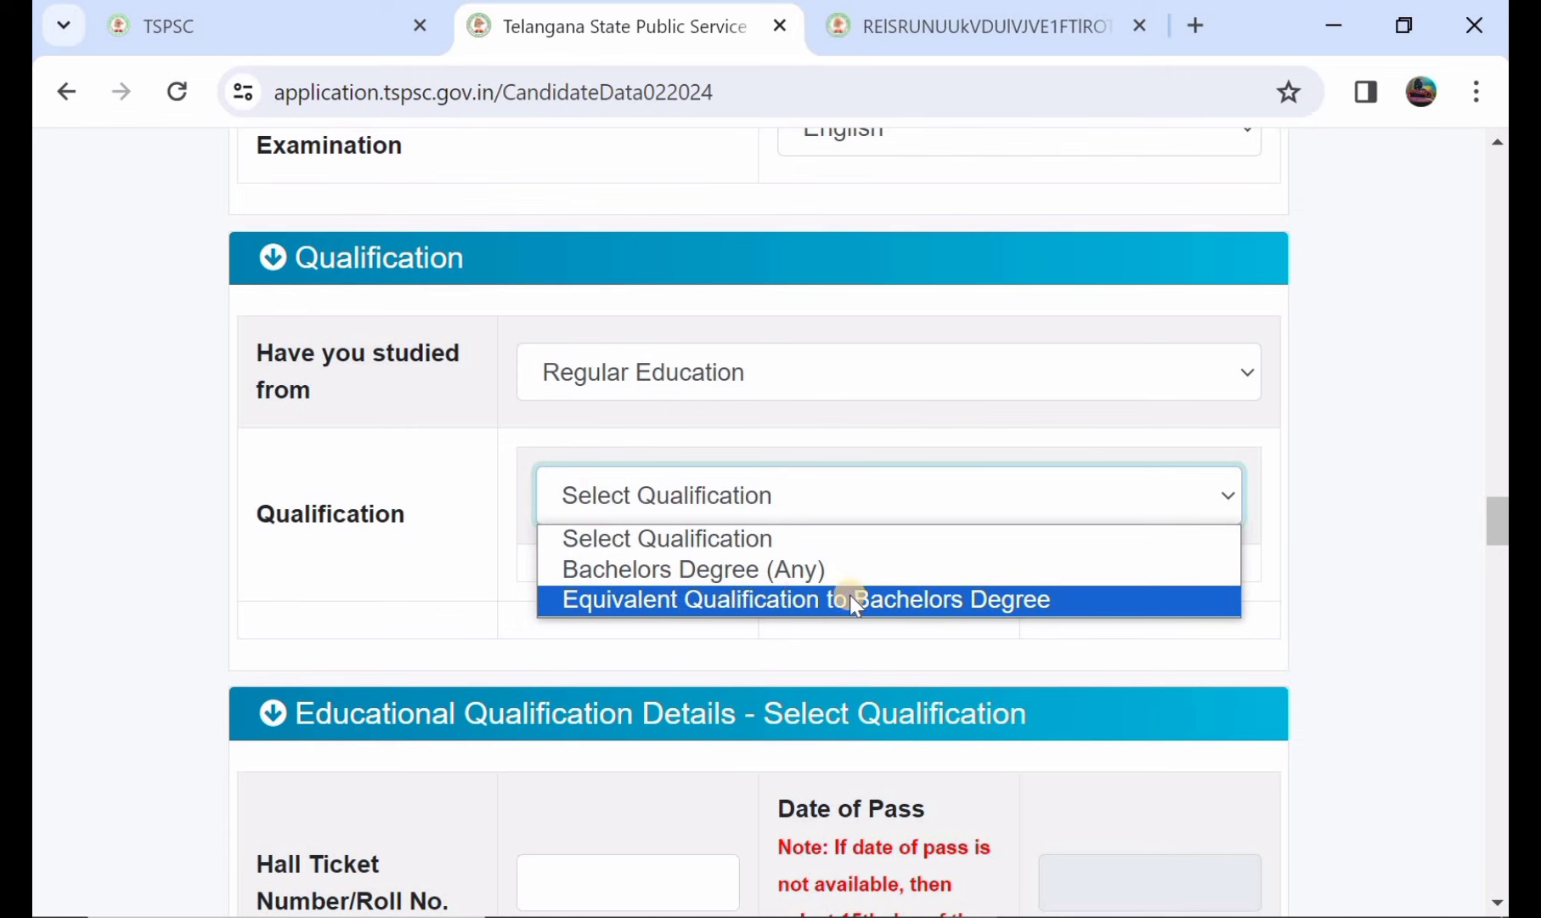
pyautogui.click(740, 571)
pyautogui.scroll(-3, 745, 505)
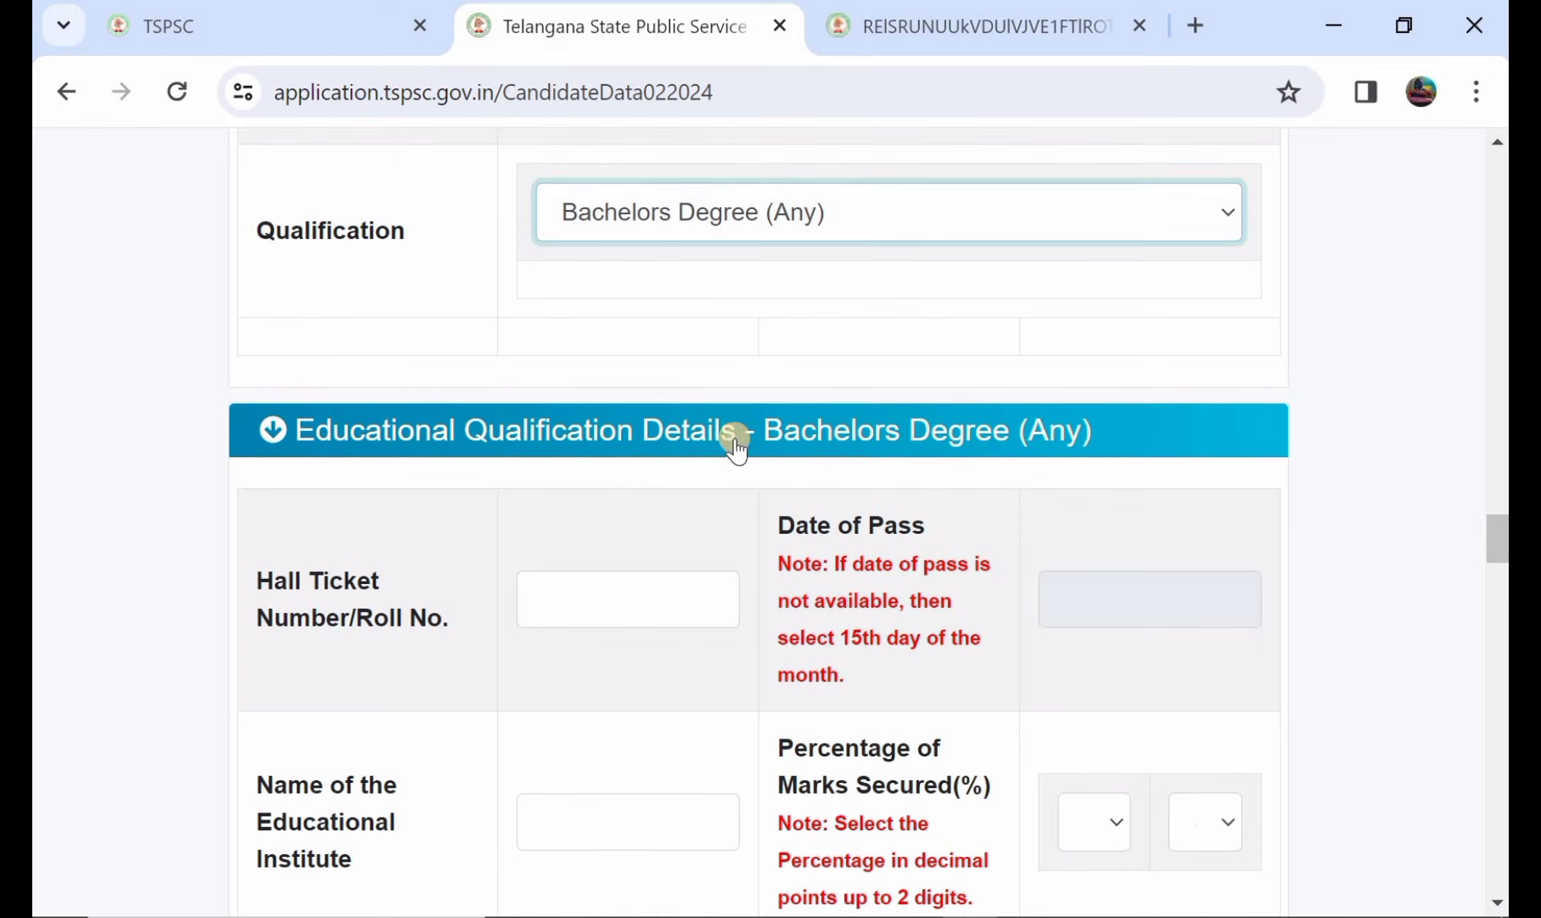
pyautogui.scroll(-1, 741, 439)
pyautogui.scroll(-1, 741, 439)
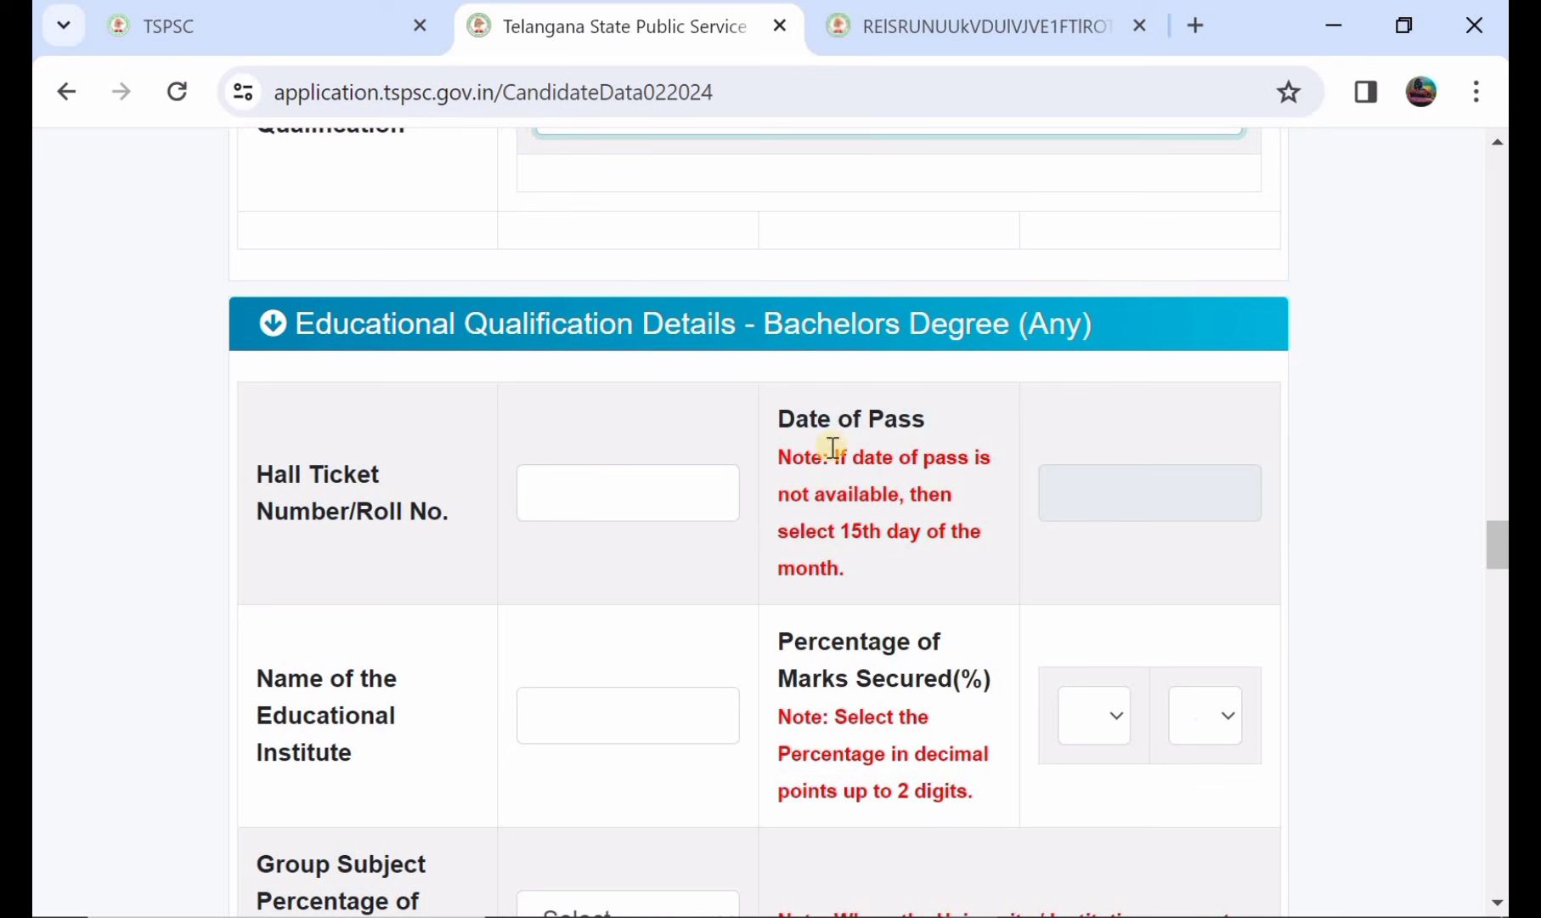
# Open and close the Date of Pass calendar and the percentage-of-marks dropdowns.
pyautogui.click(1080, 496)
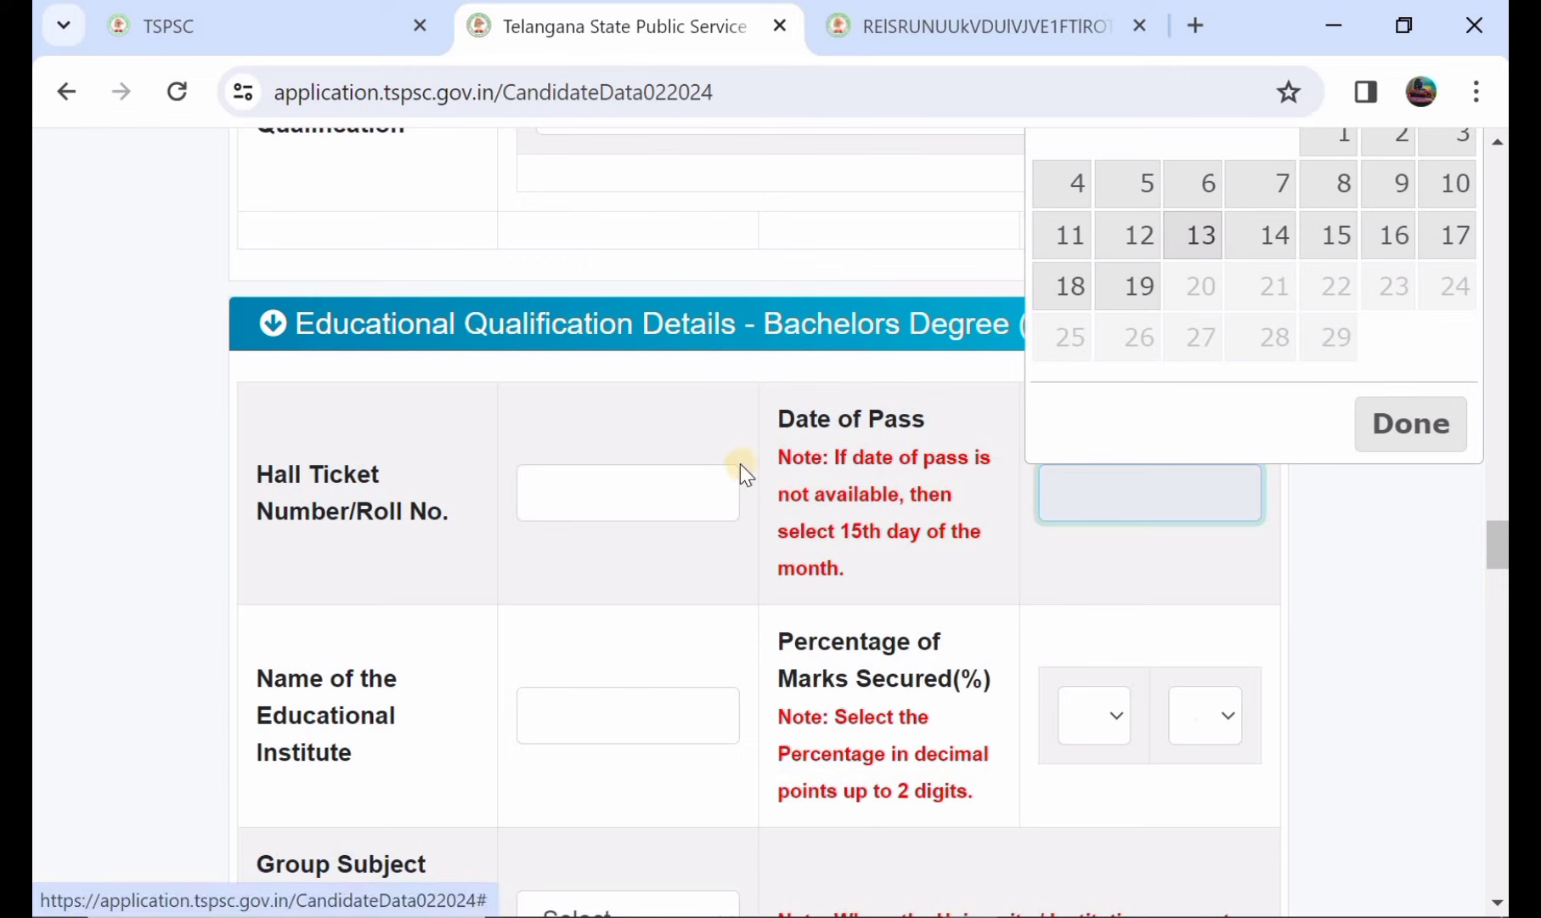
pyautogui.scroll(-2, 722, 469)
pyautogui.click(686, 474)
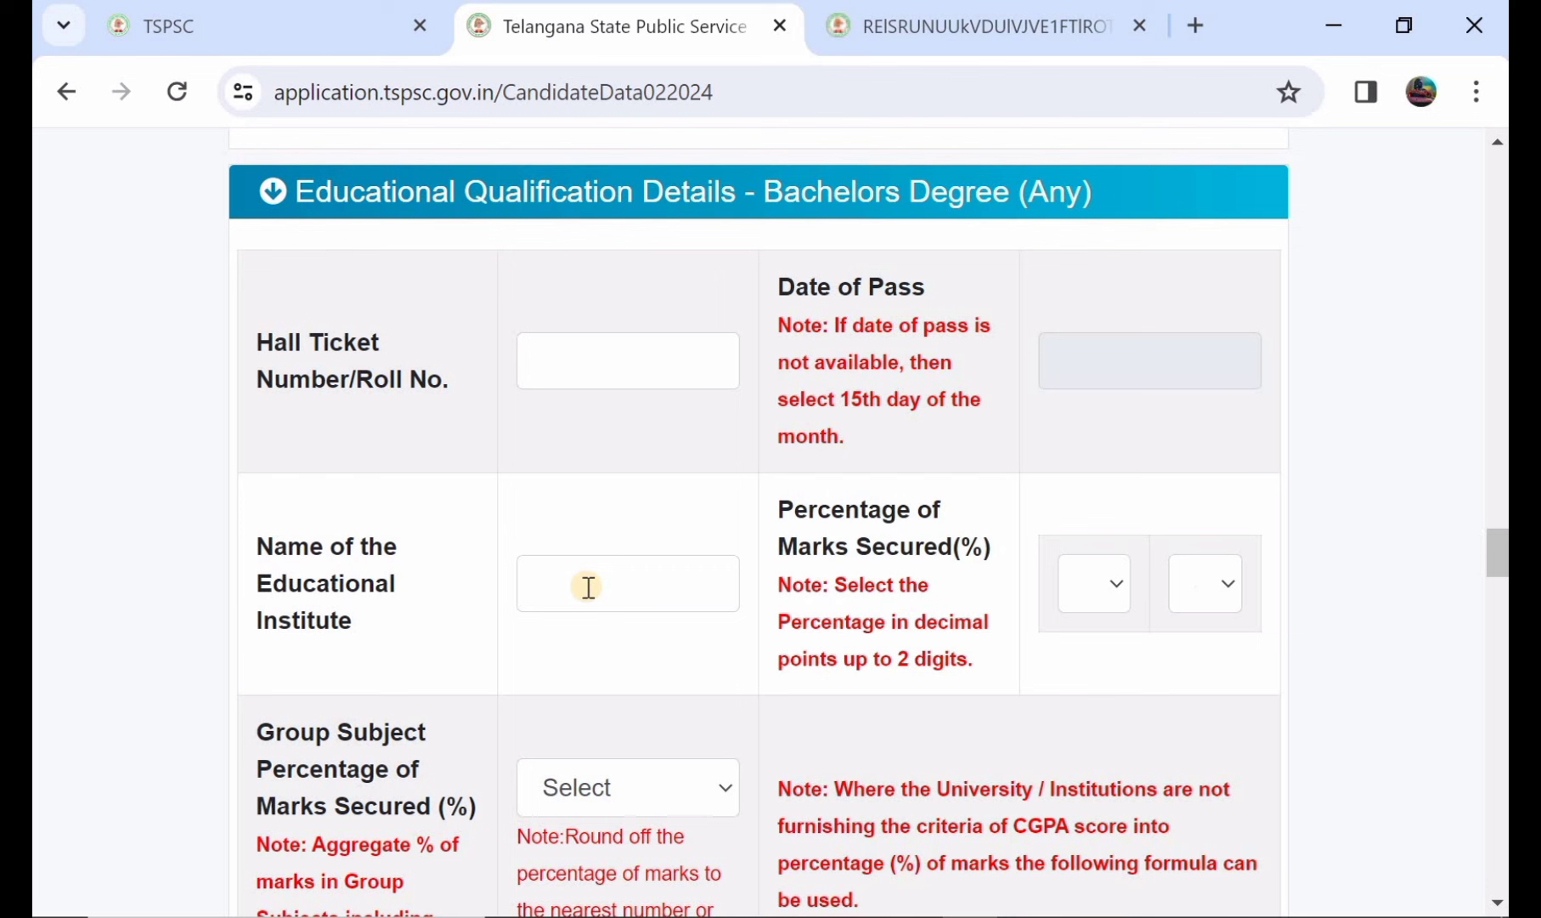
pyautogui.click(1099, 573)
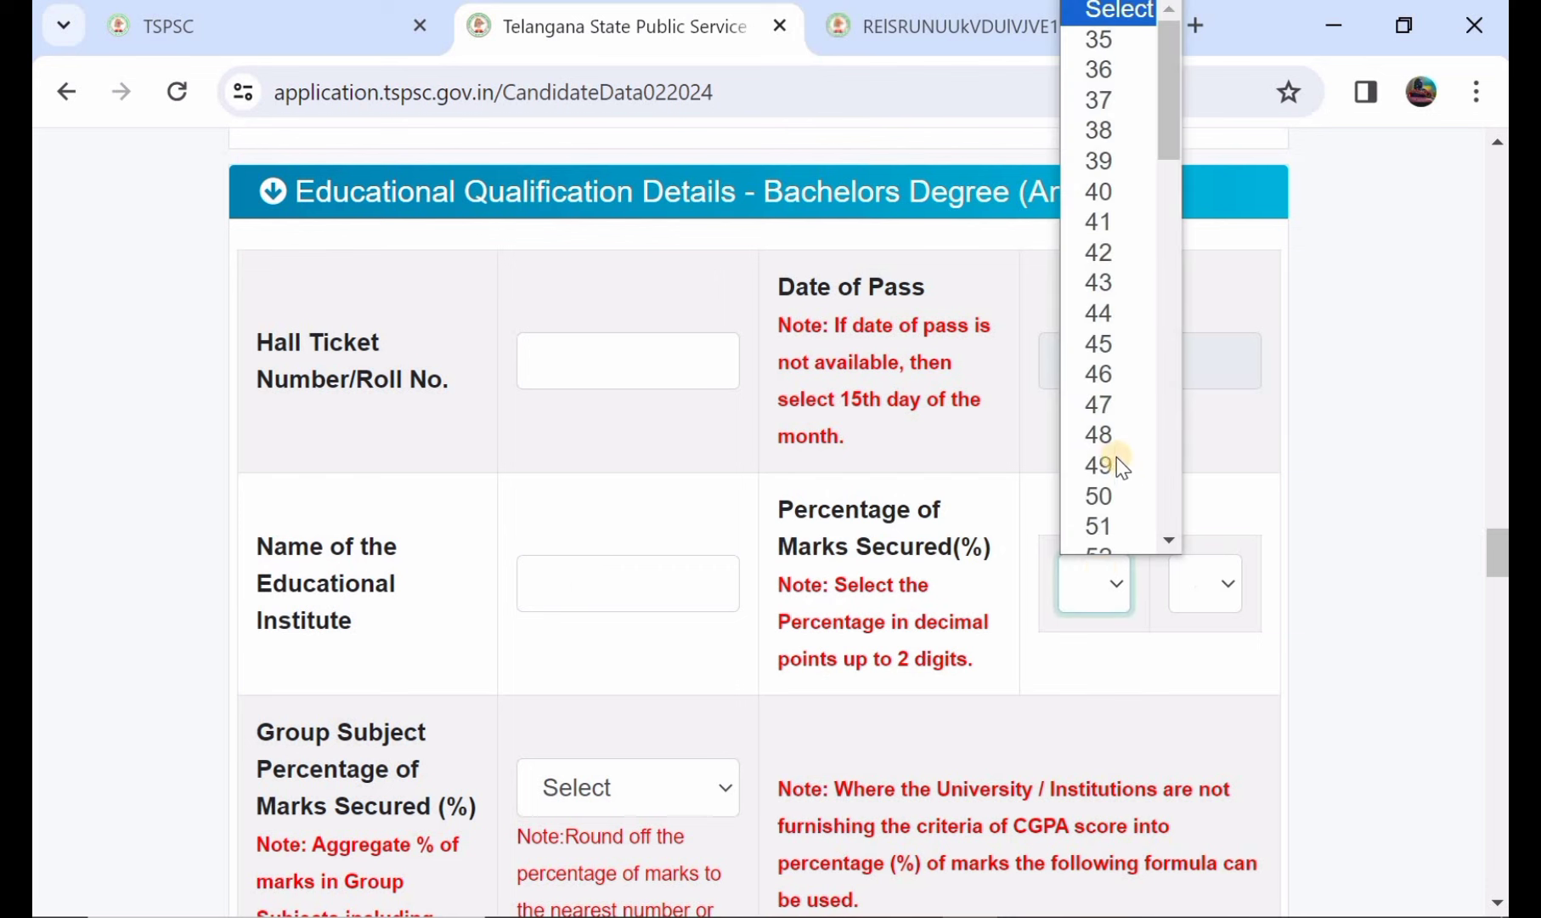
pyautogui.click(1183, 585)
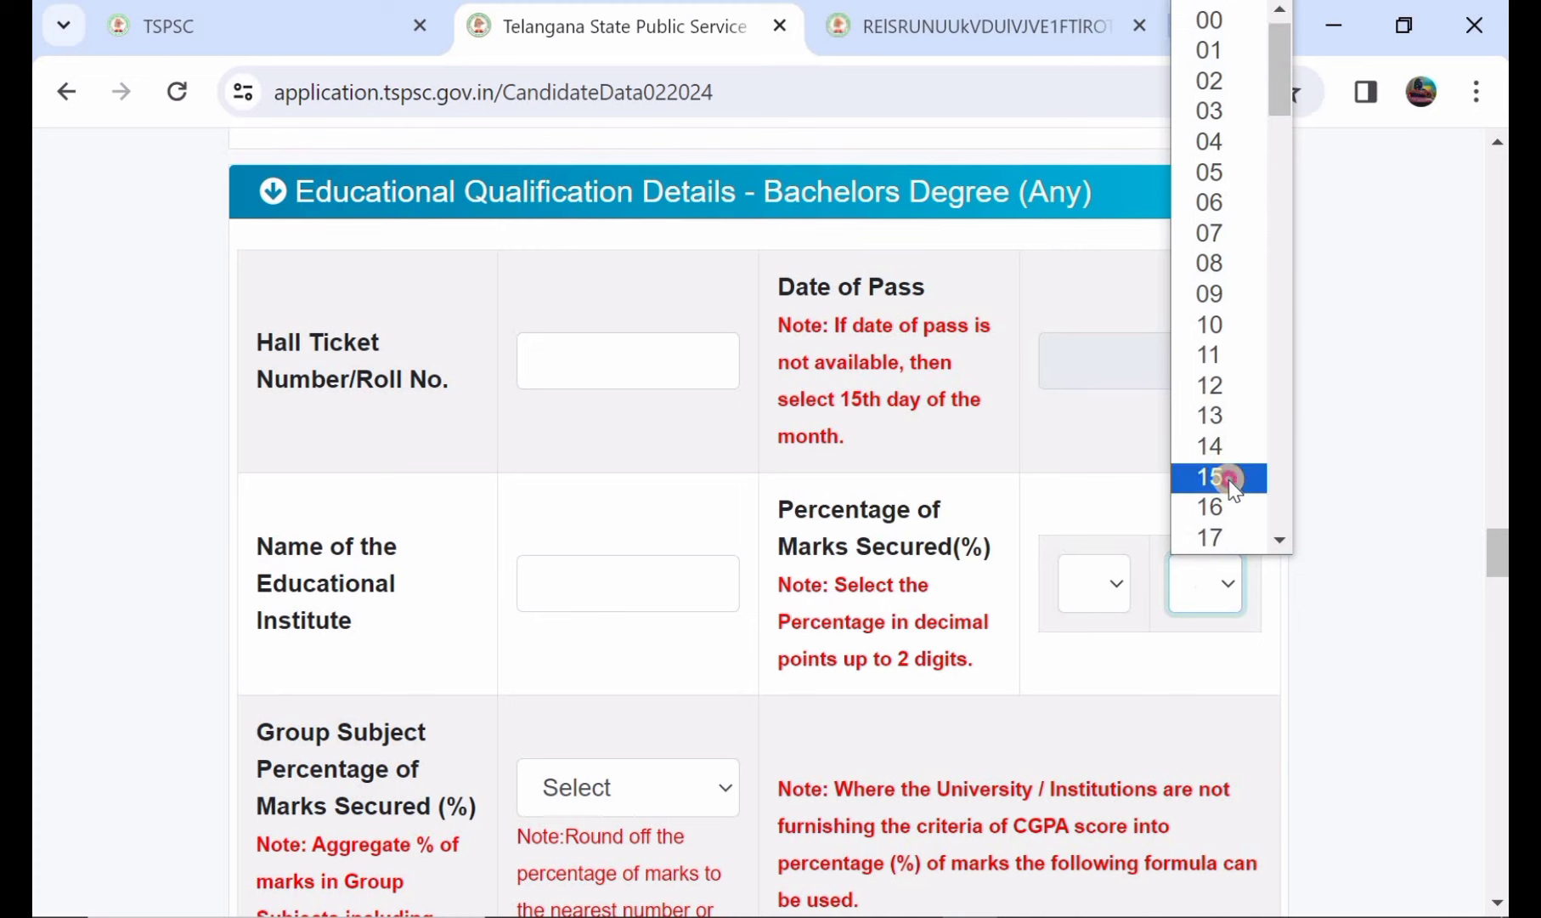
pyautogui.click(1228, 479)
# Set the Group Subject Percentage of Marks Secured to 42.
pyautogui.scroll(-1, 798, 575)
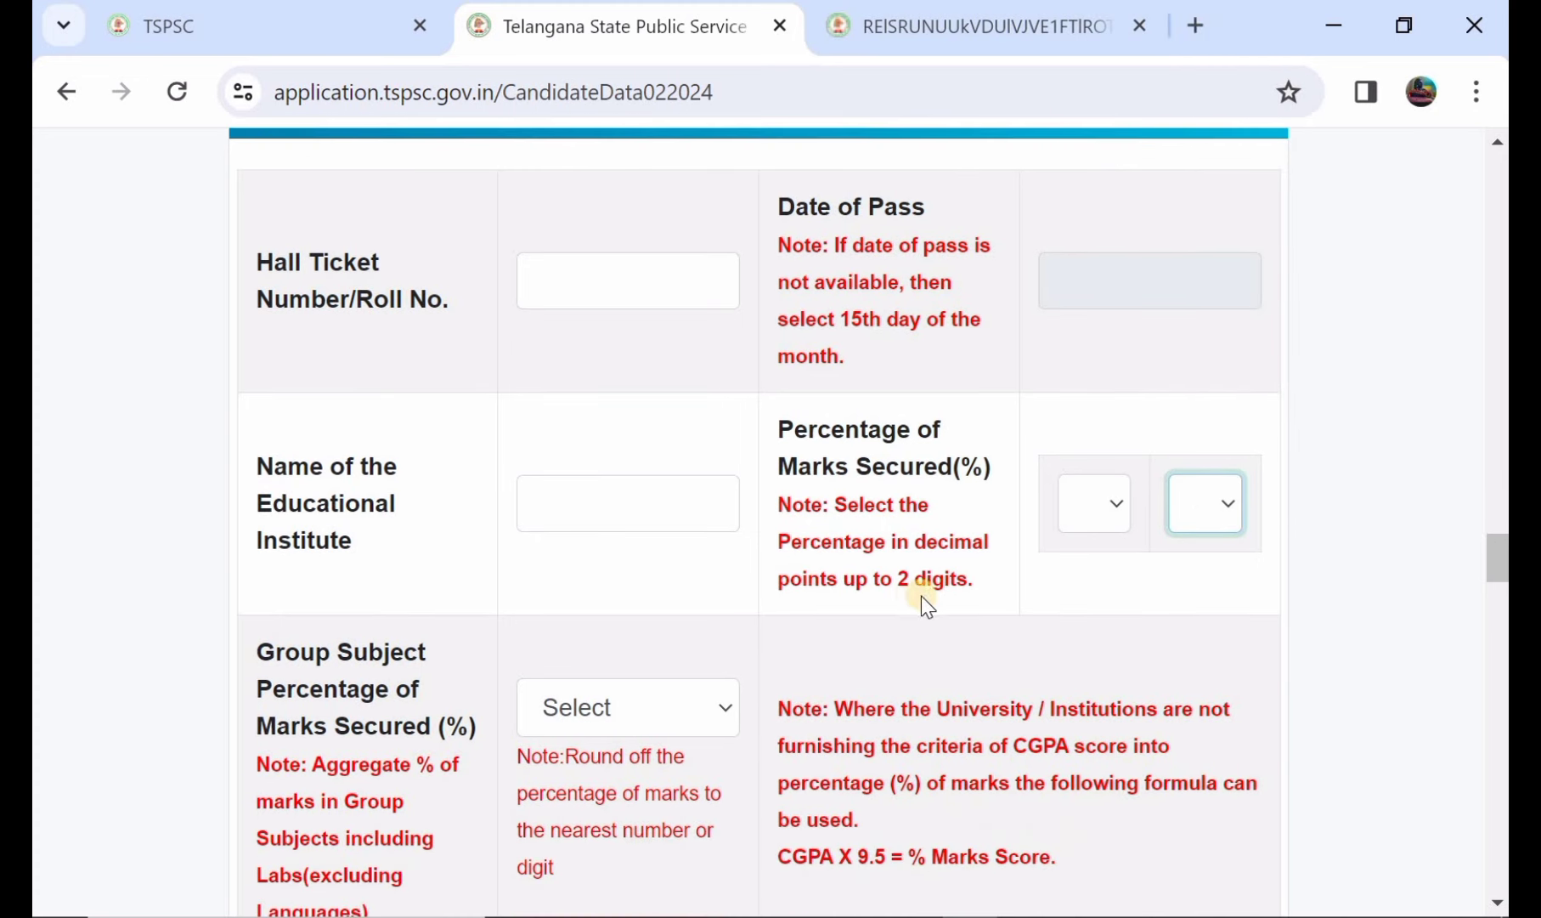
pyautogui.scroll(-1, 905, 582)
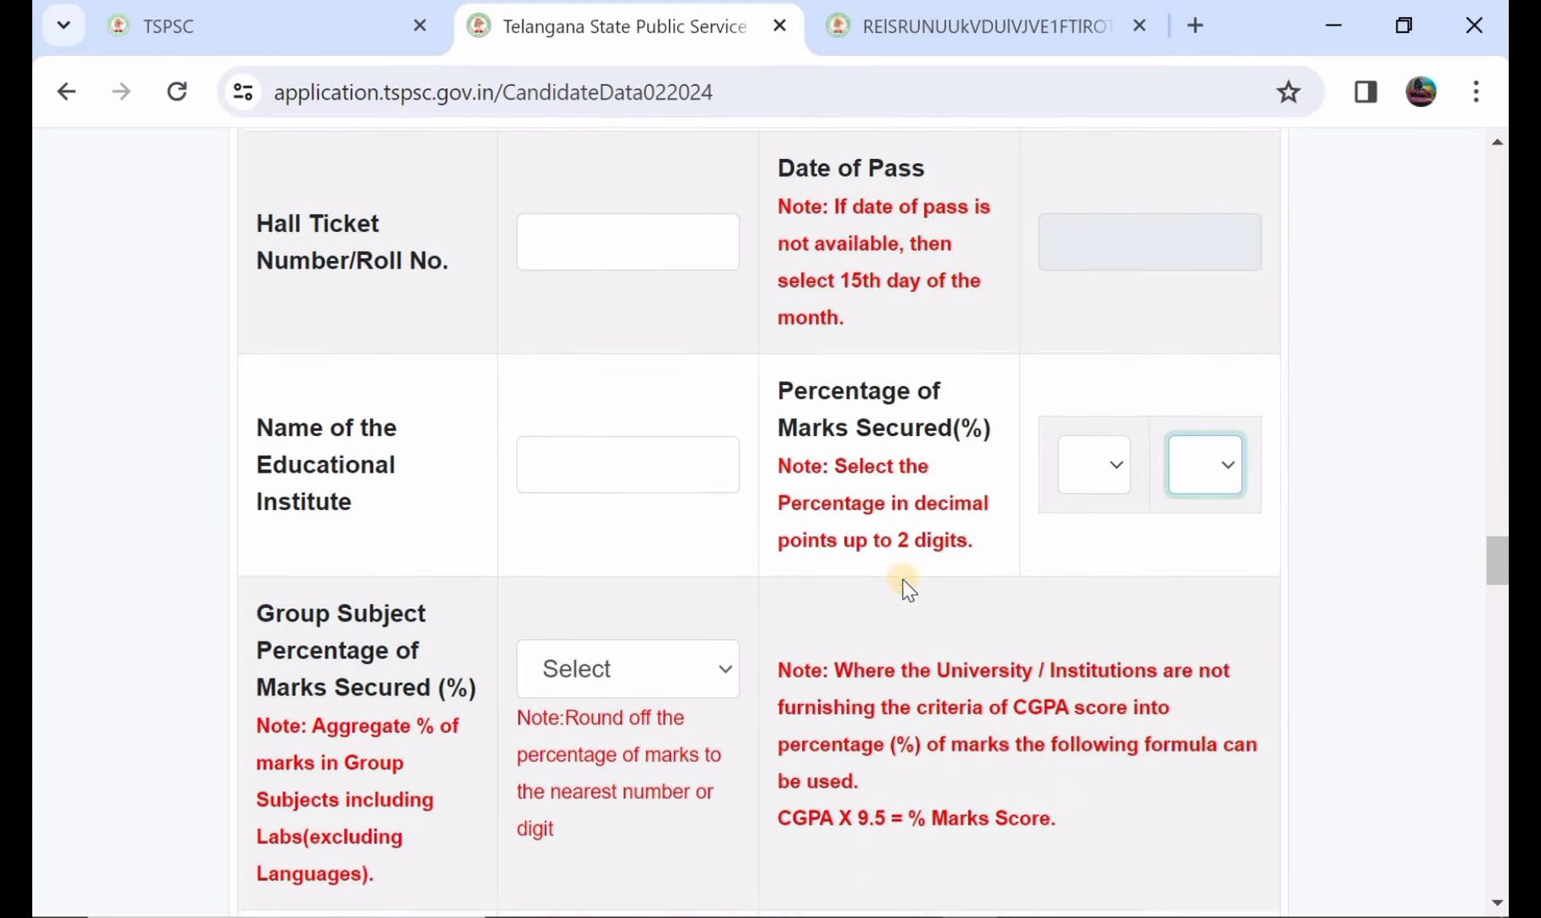
pyautogui.scroll(-1, 675, 502)
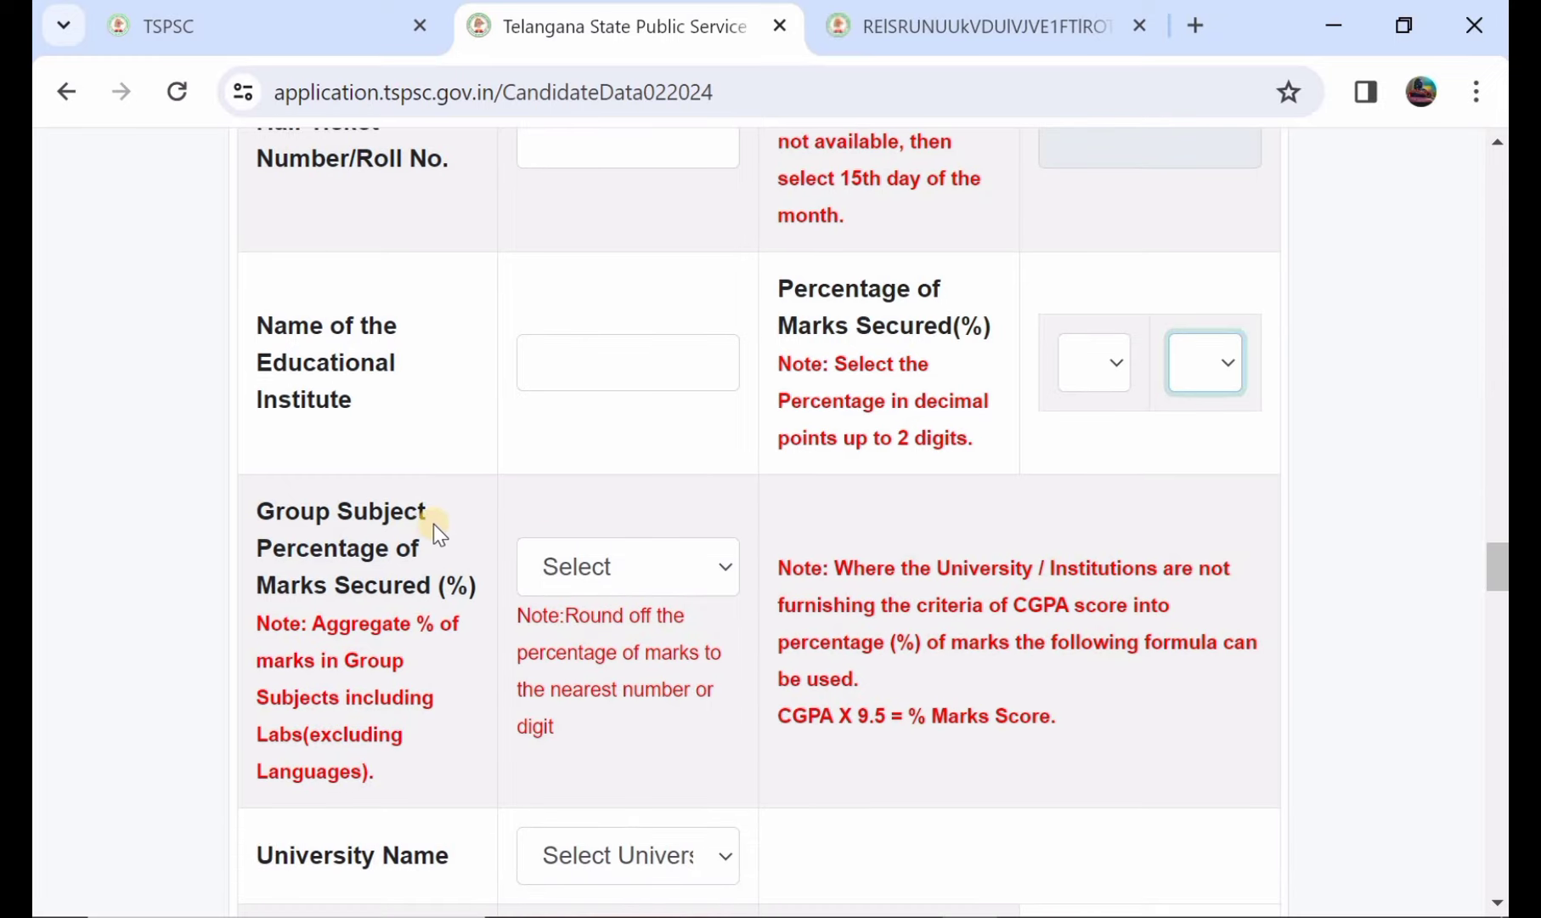
pyautogui.click(543, 562)
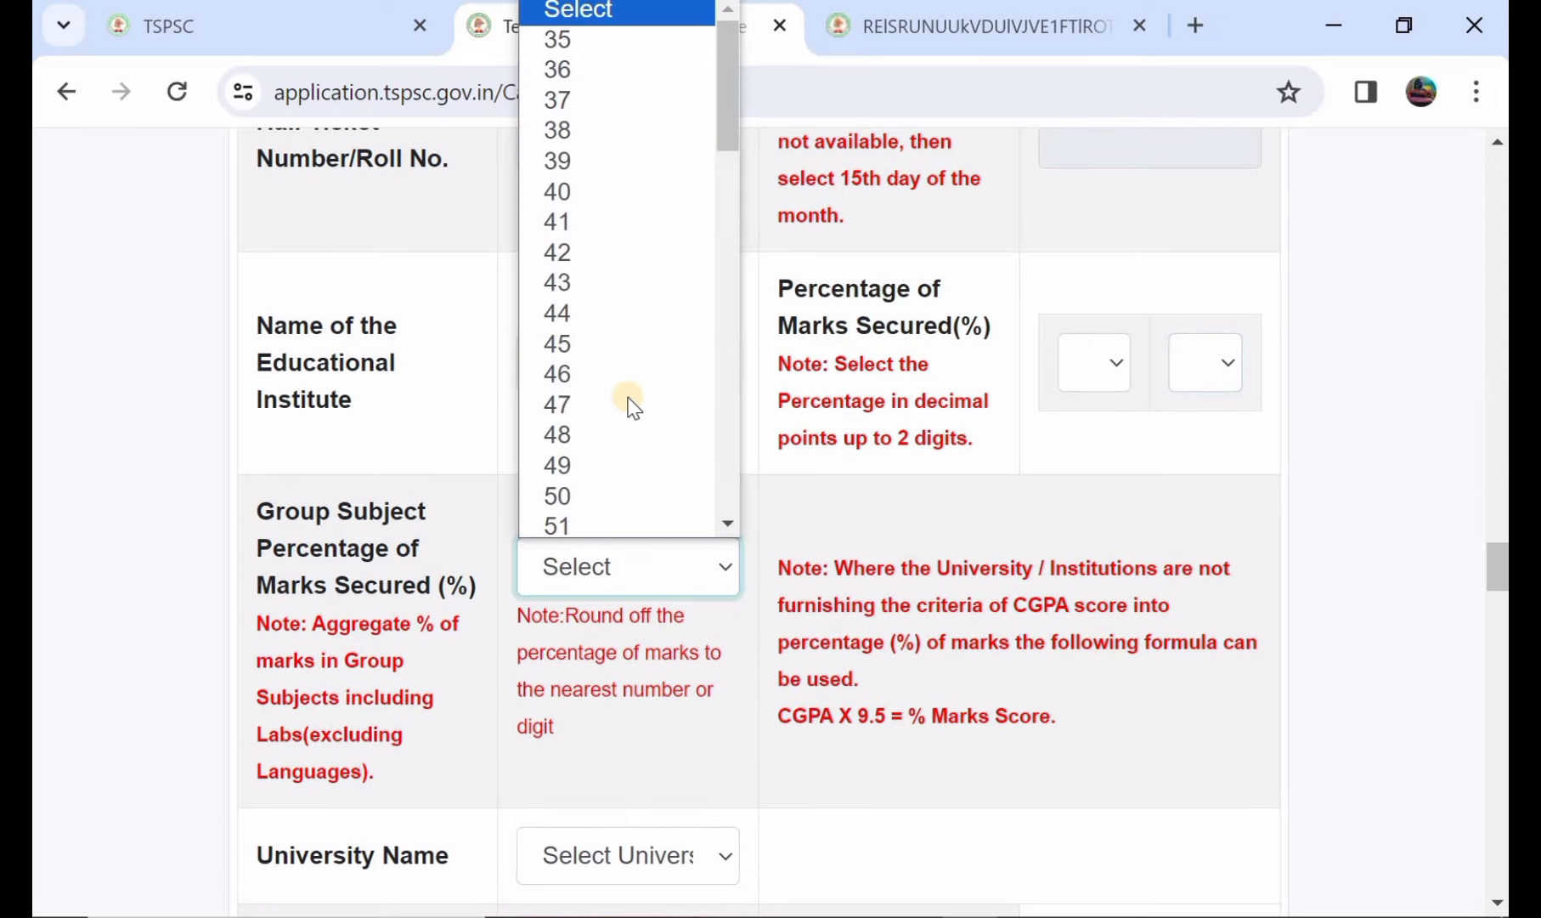
pyautogui.click(625, 248)
pyautogui.scroll(-3, 732, 508)
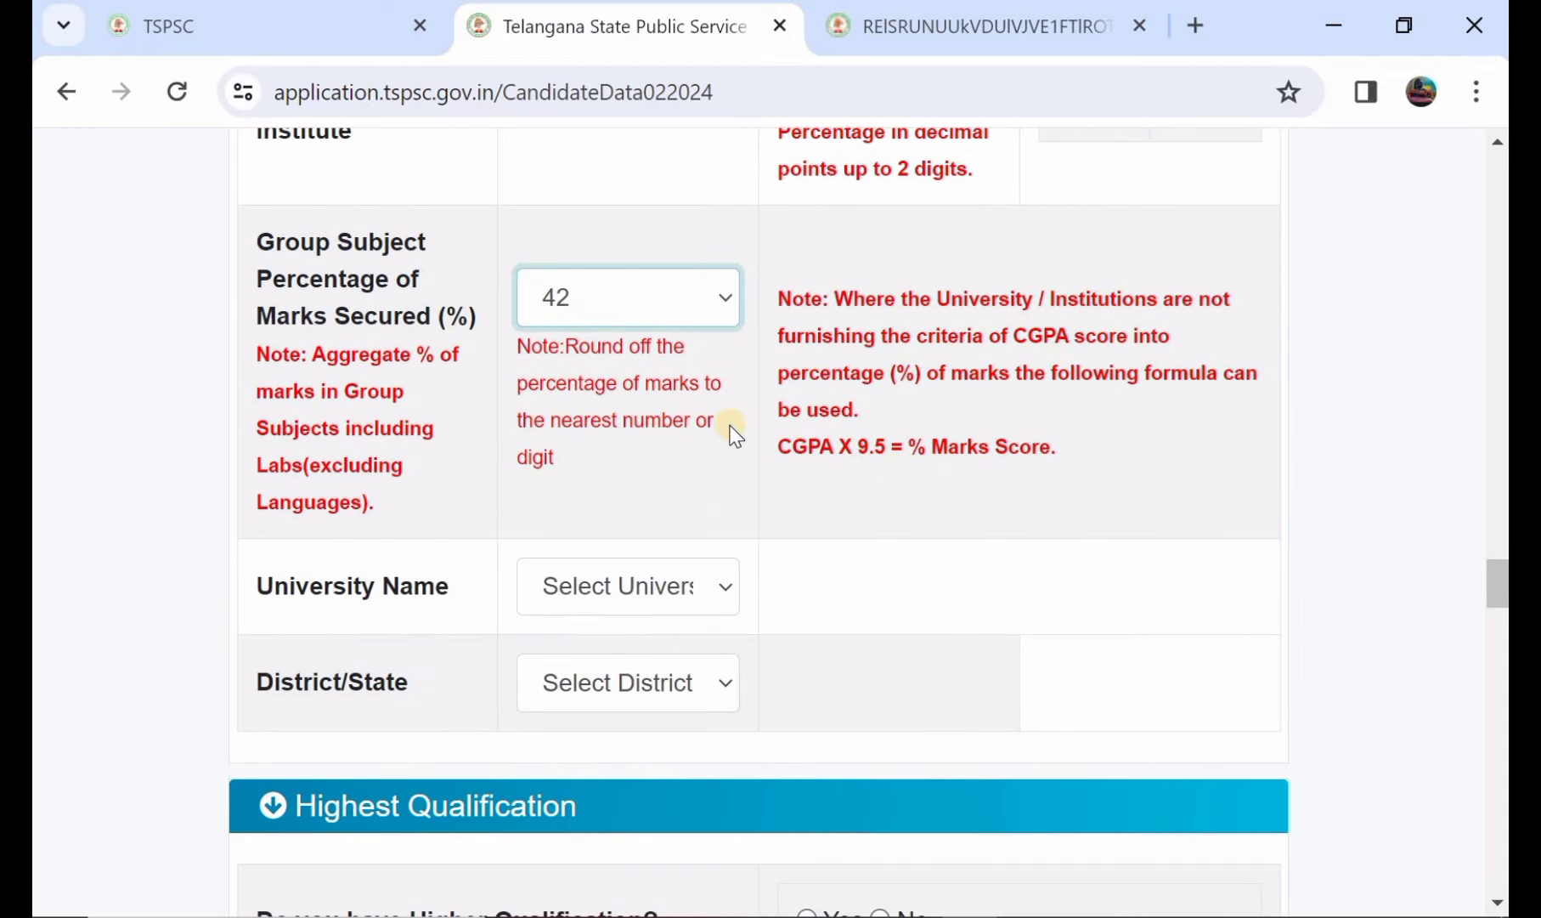
pyautogui.scroll(2, 735, 436)
pyautogui.scroll(1, 730, 436)
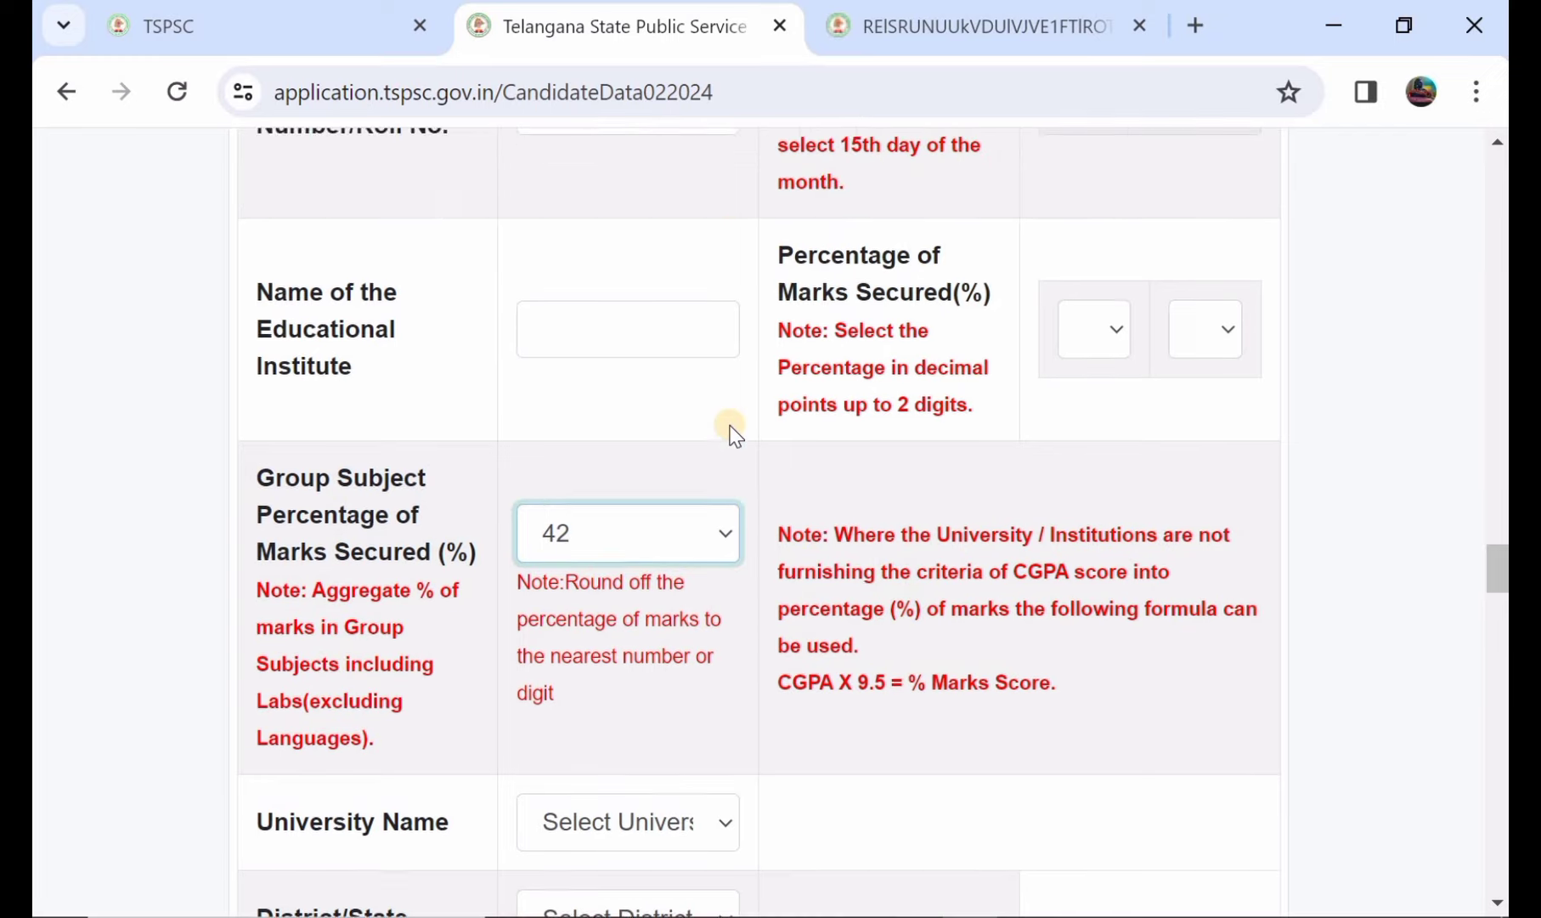
pyautogui.scroll(-5, 729, 417)
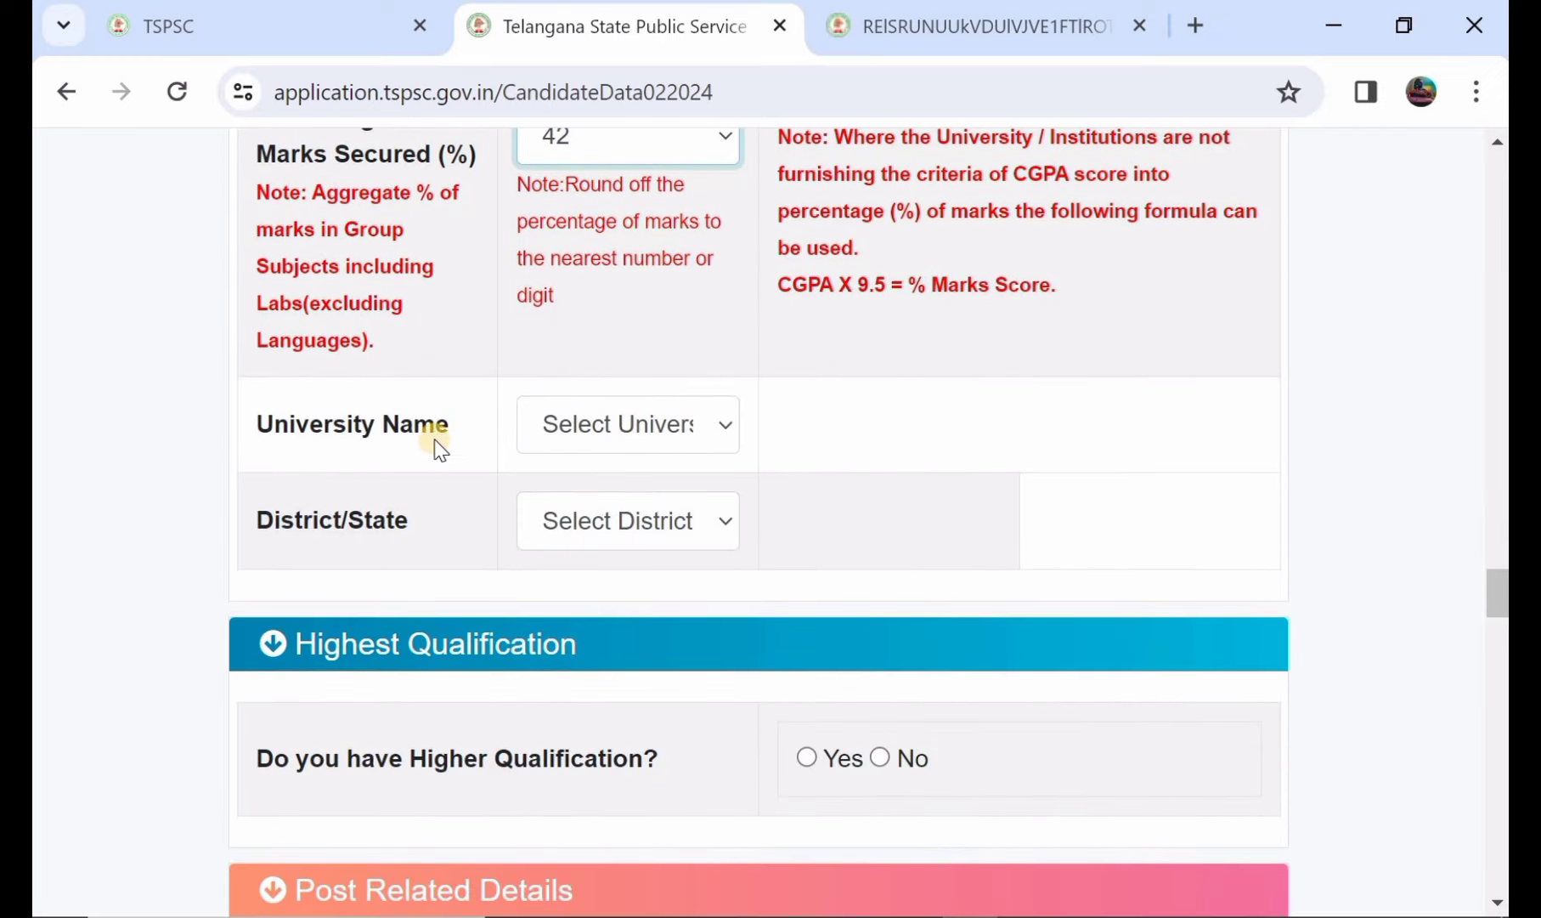
# Choose Mahatma Gandhi University (MGU) Nalgonda with Mahabubabad as the university district.
pyautogui.click(541, 437)
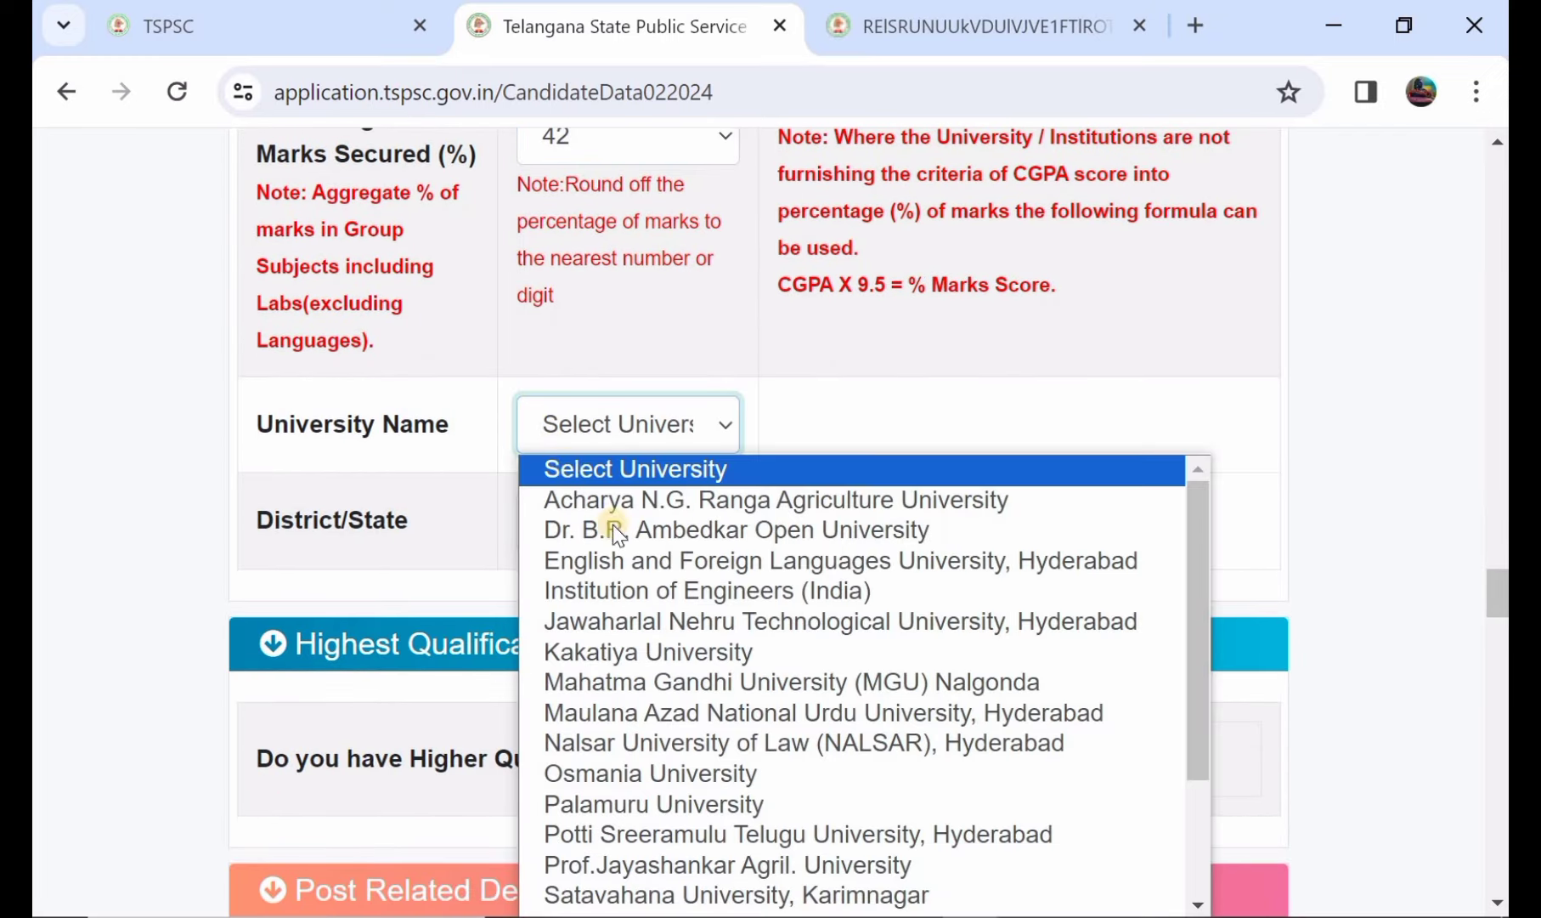
pyautogui.click(683, 680)
pyautogui.scroll(-1, 683, 673)
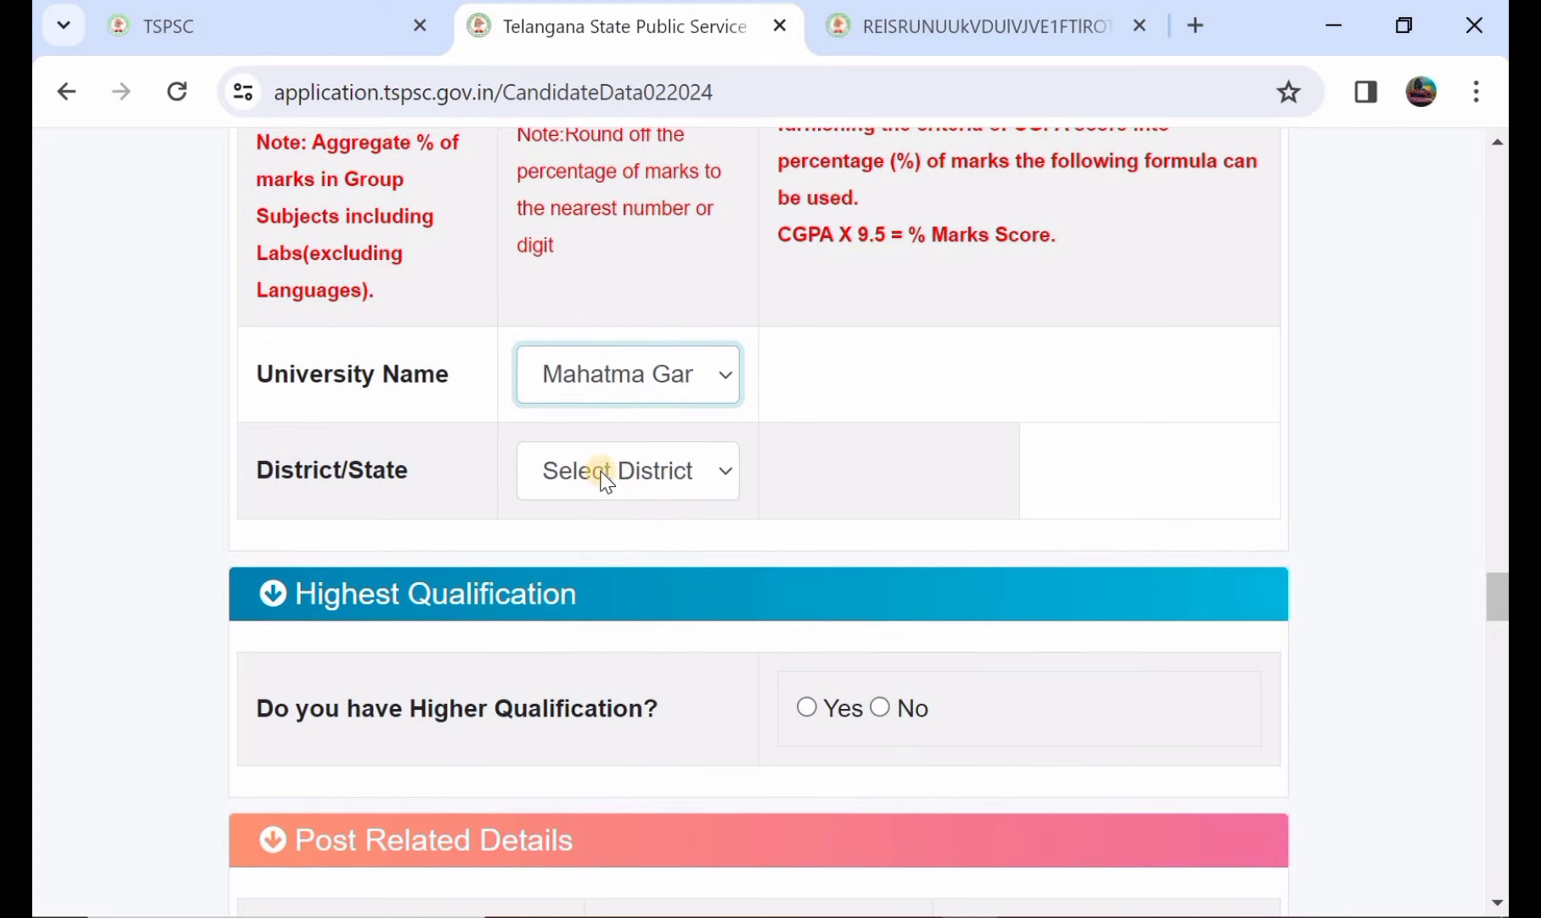
pyautogui.click(604, 476)
pyautogui.scroll(-1, 667, 348)
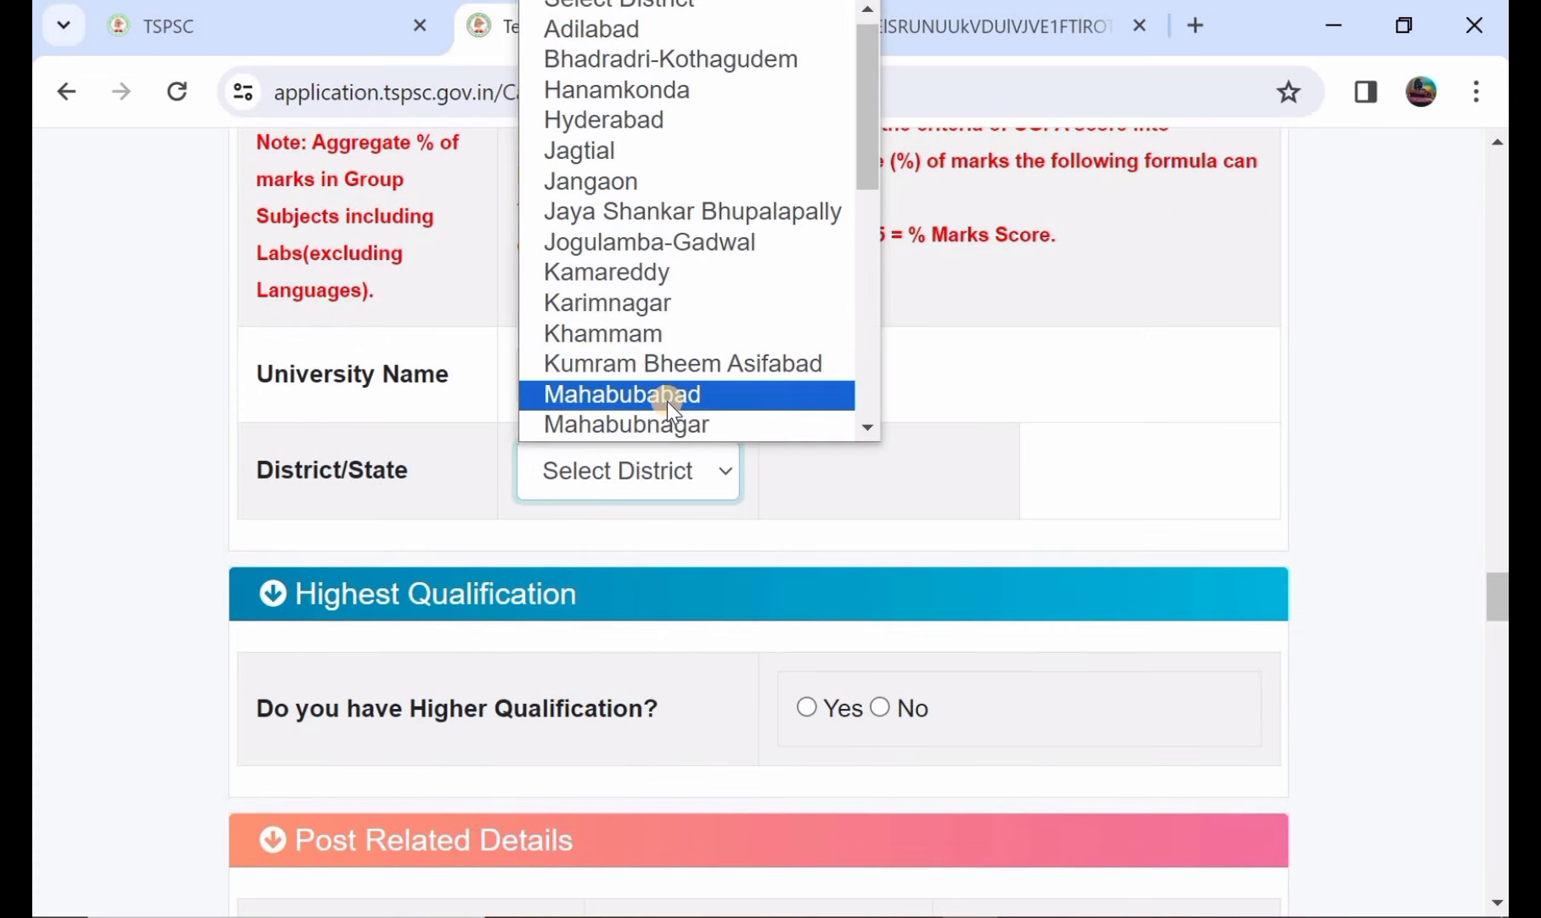
pyautogui.click(667, 395)
pyautogui.scroll(-1, 667, 401)
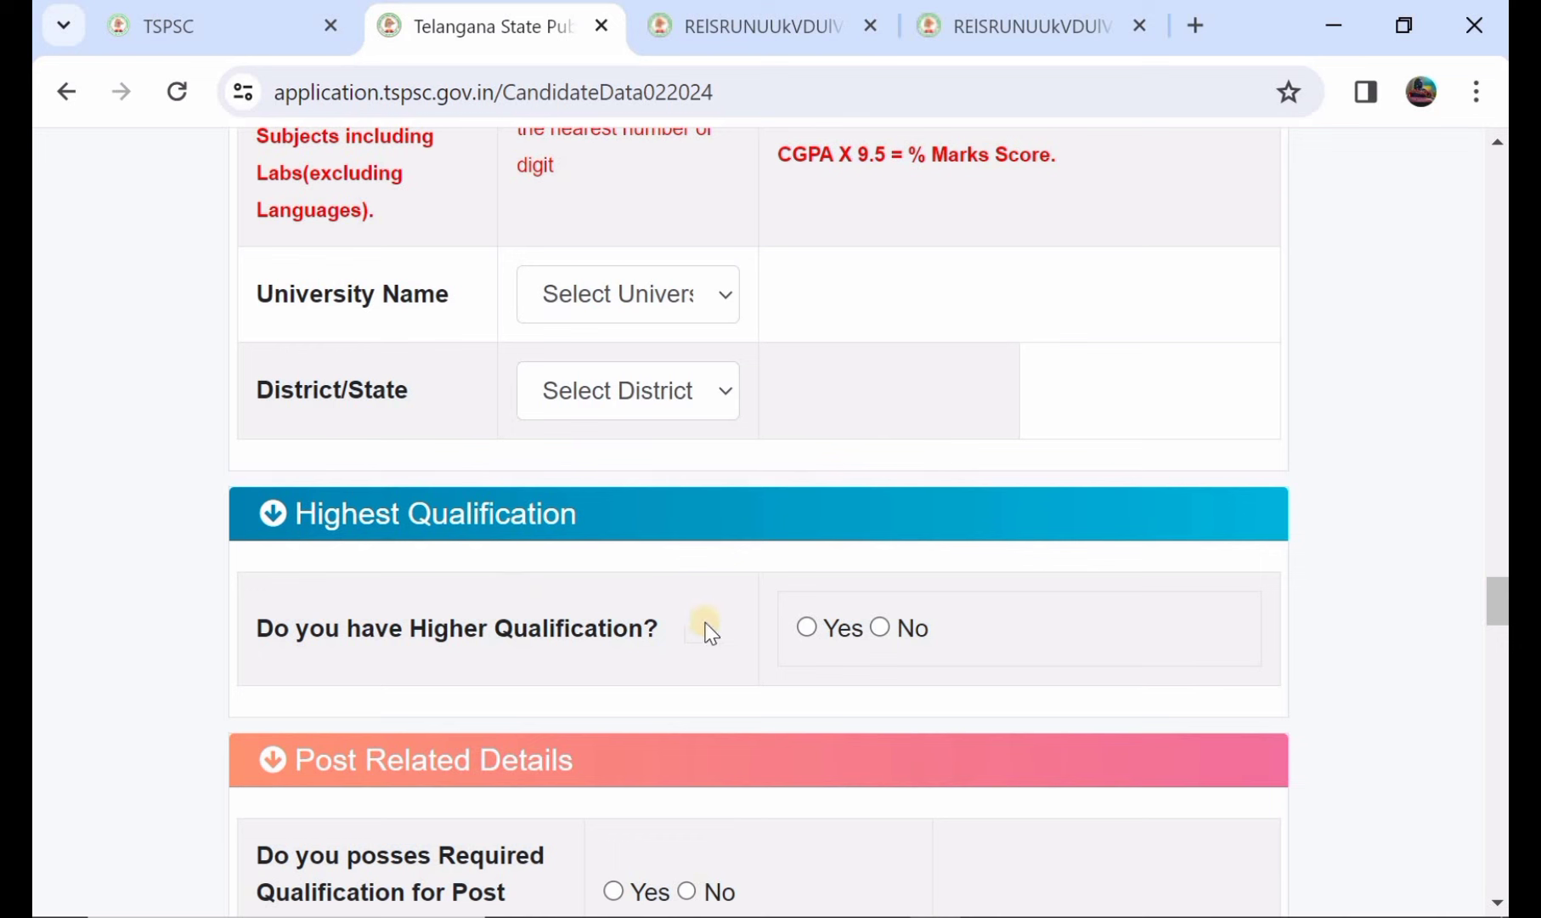
# Answer No to 'Do you have Higher Qualification?' under Highest Qualification.
pyautogui.click(807, 627)
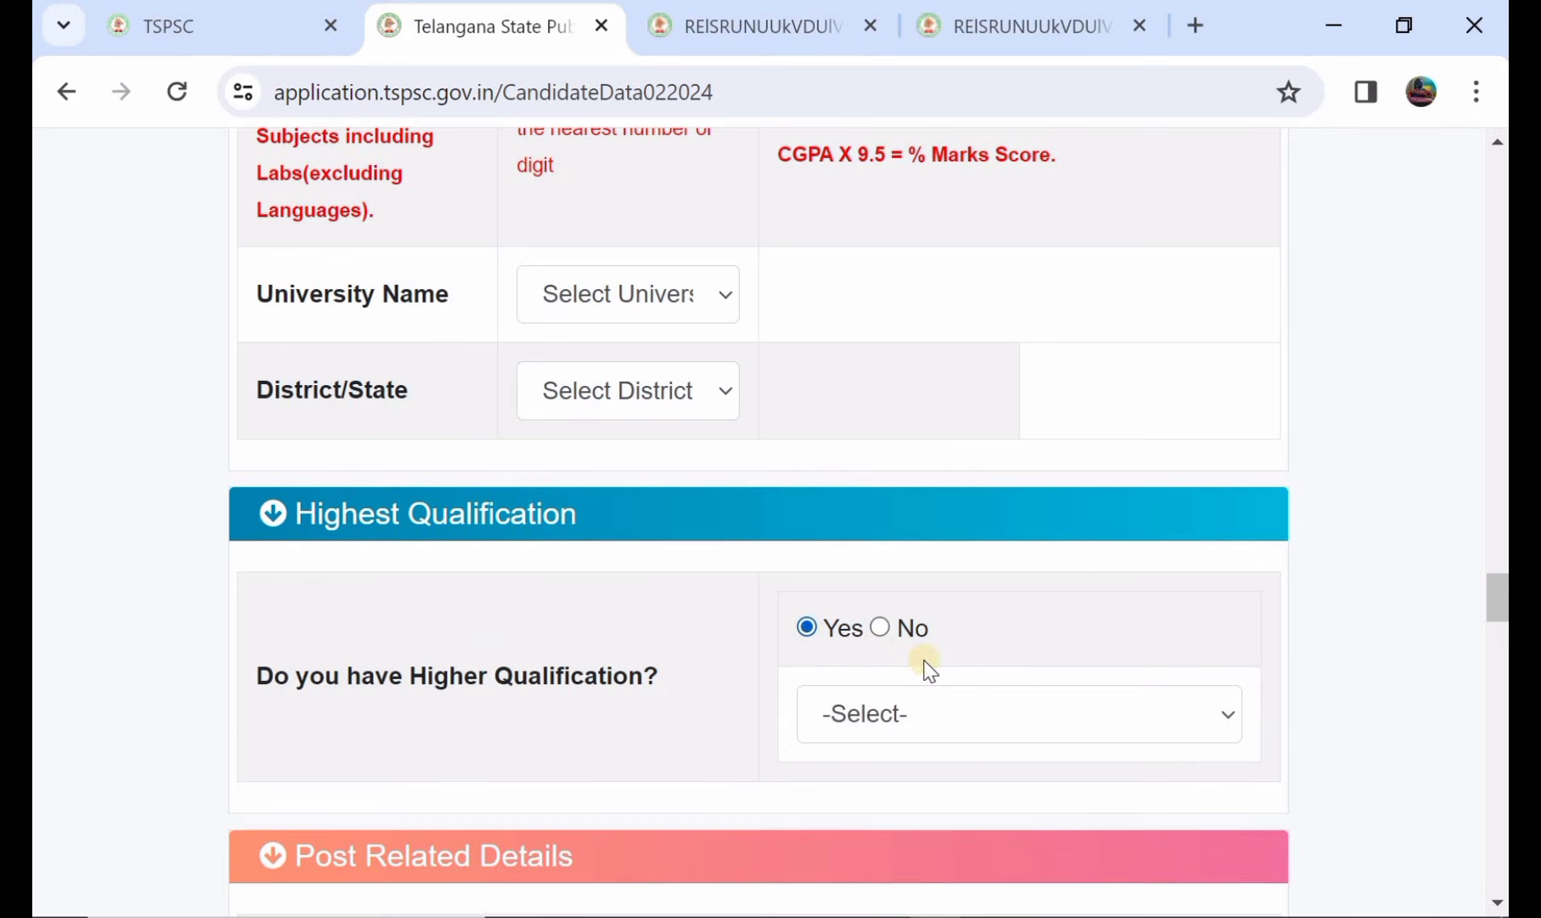
pyautogui.click(1017, 712)
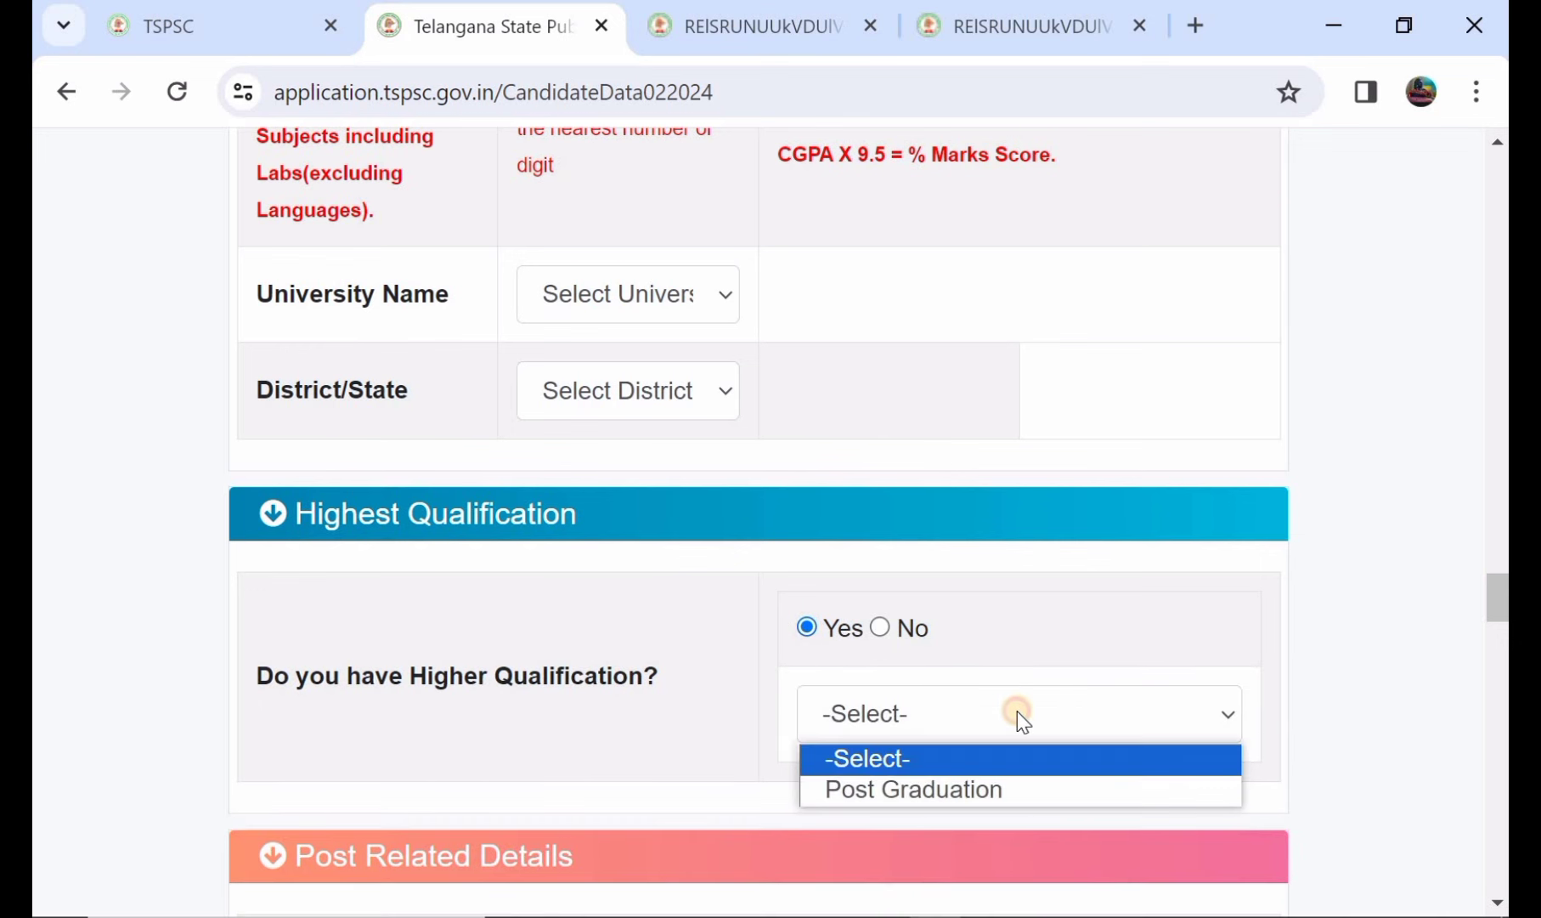
pyautogui.click(881, 627)
pyautogui.click(881, 627)
pyautogui.scroll(-4, 883, 630)
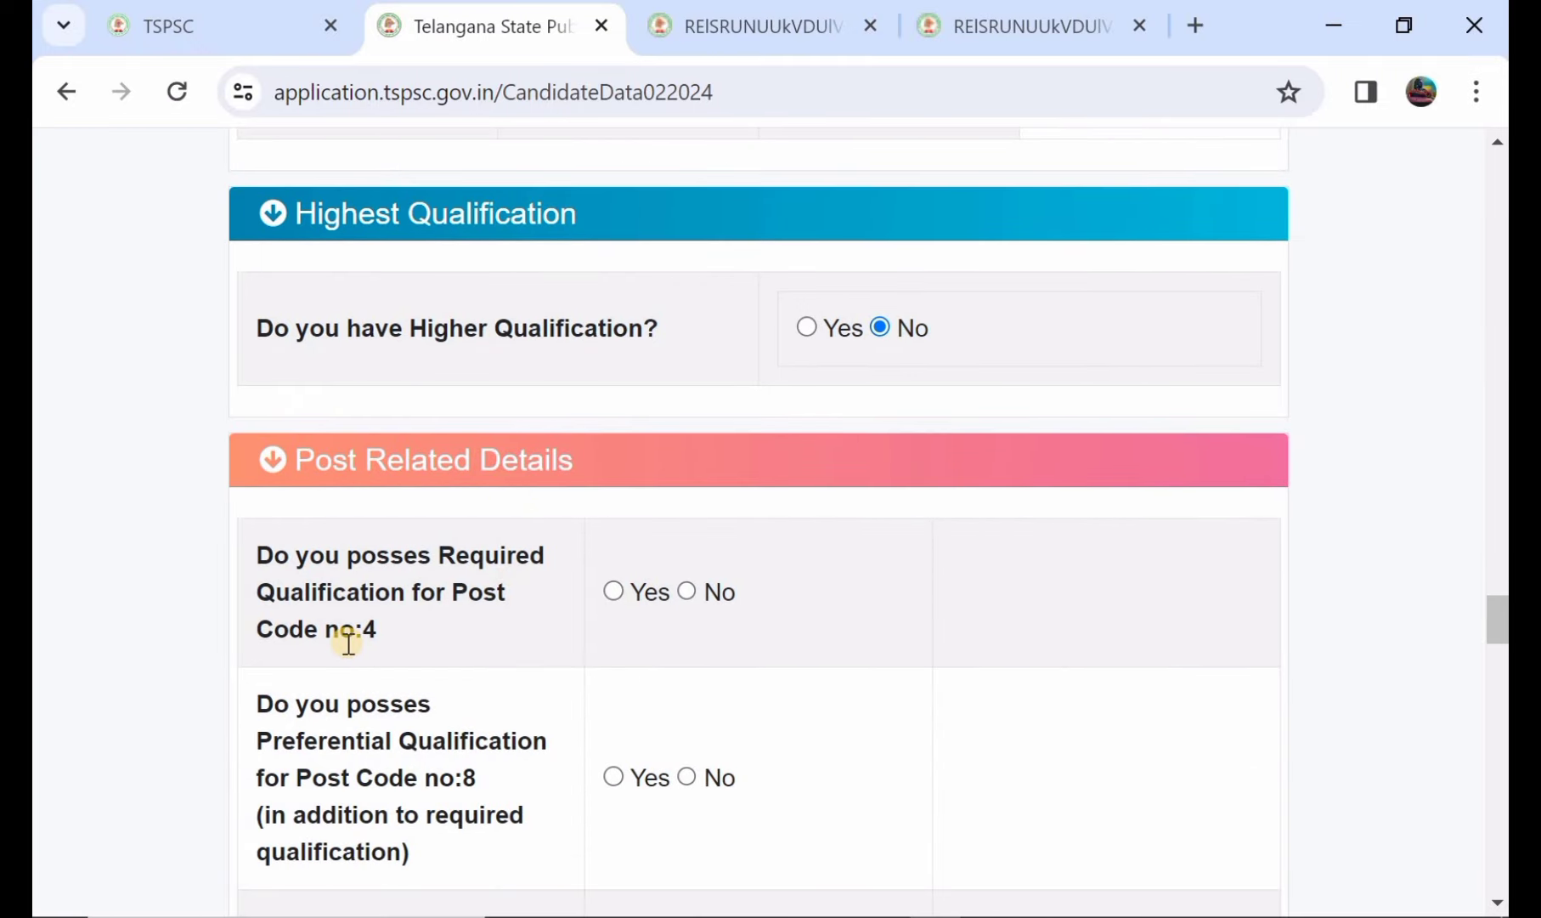
# Answer No for the Post Code no:4 required qualification.
pyautogui.click(613, 590)
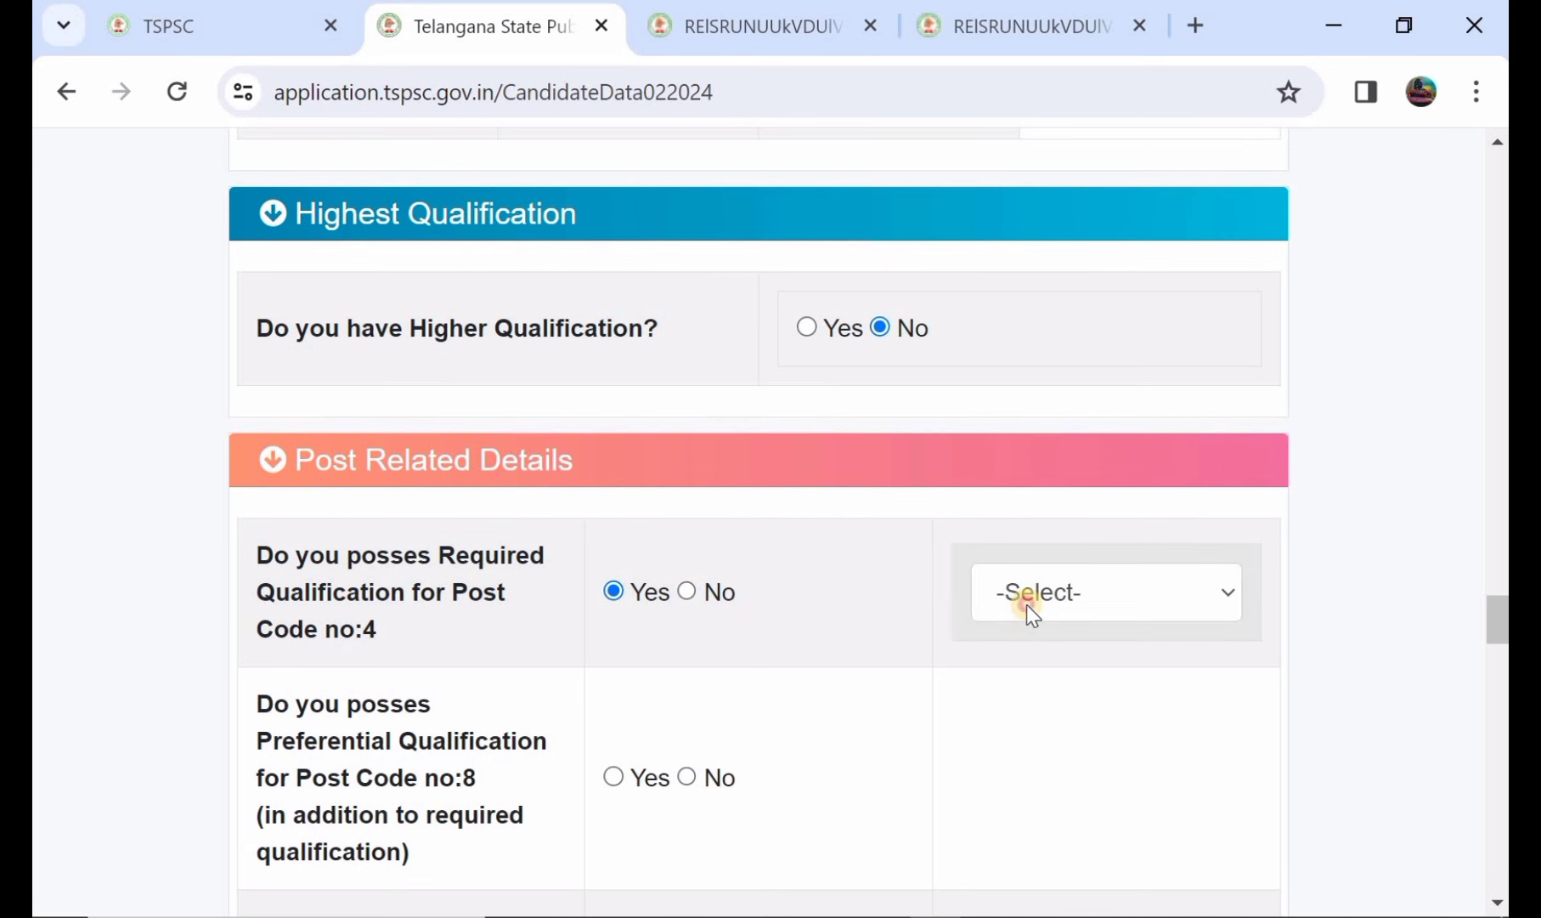
pyautogui.click(1027, 605)
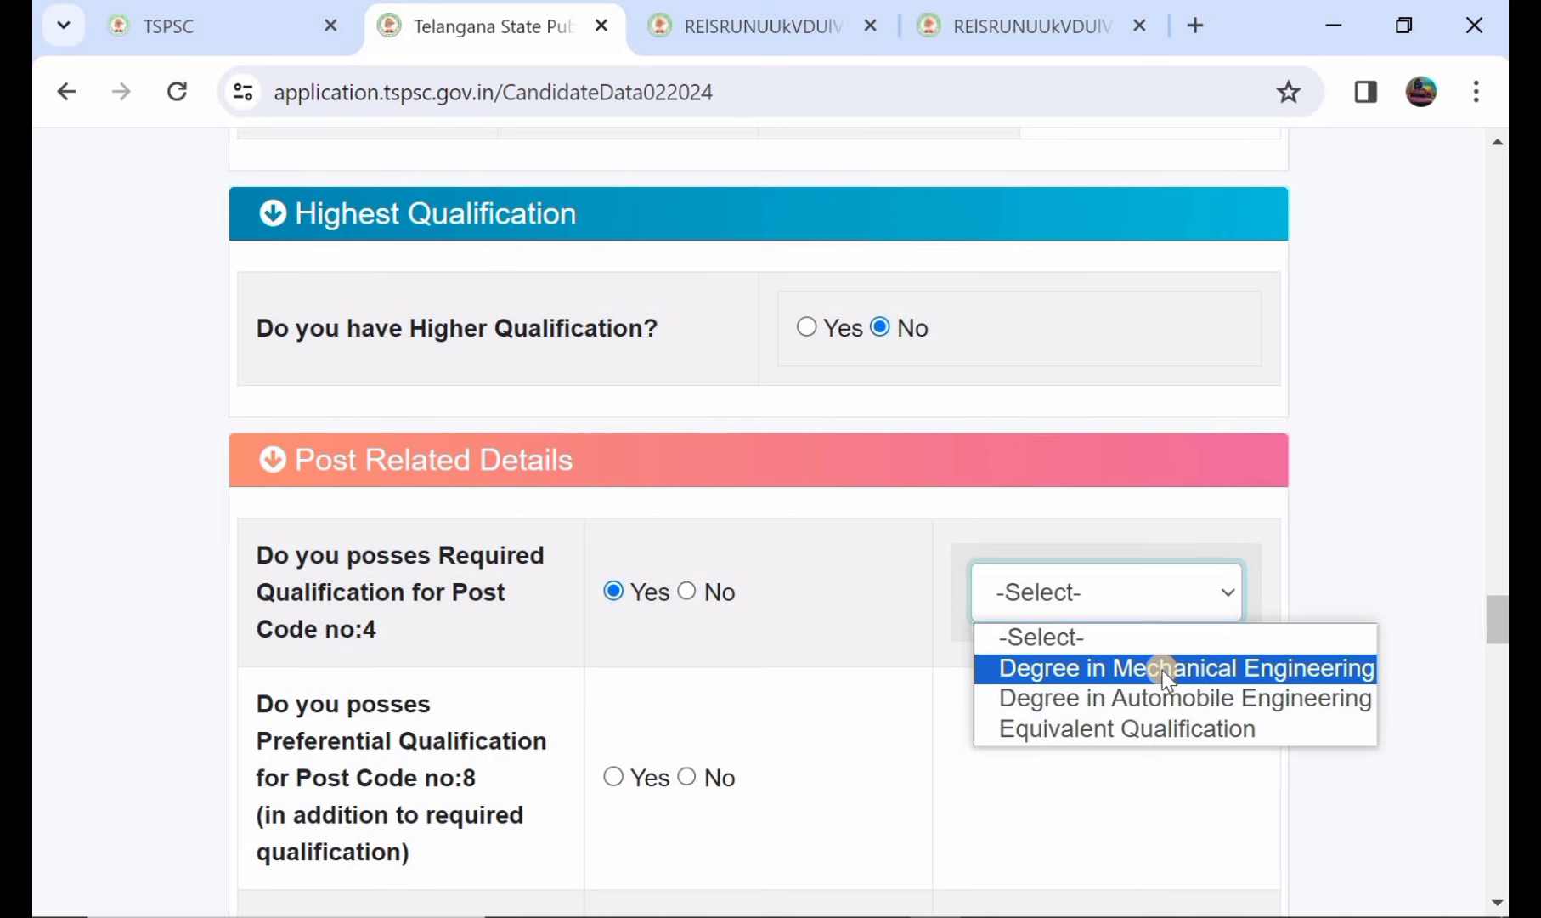
pyautogui.click(904, 613)
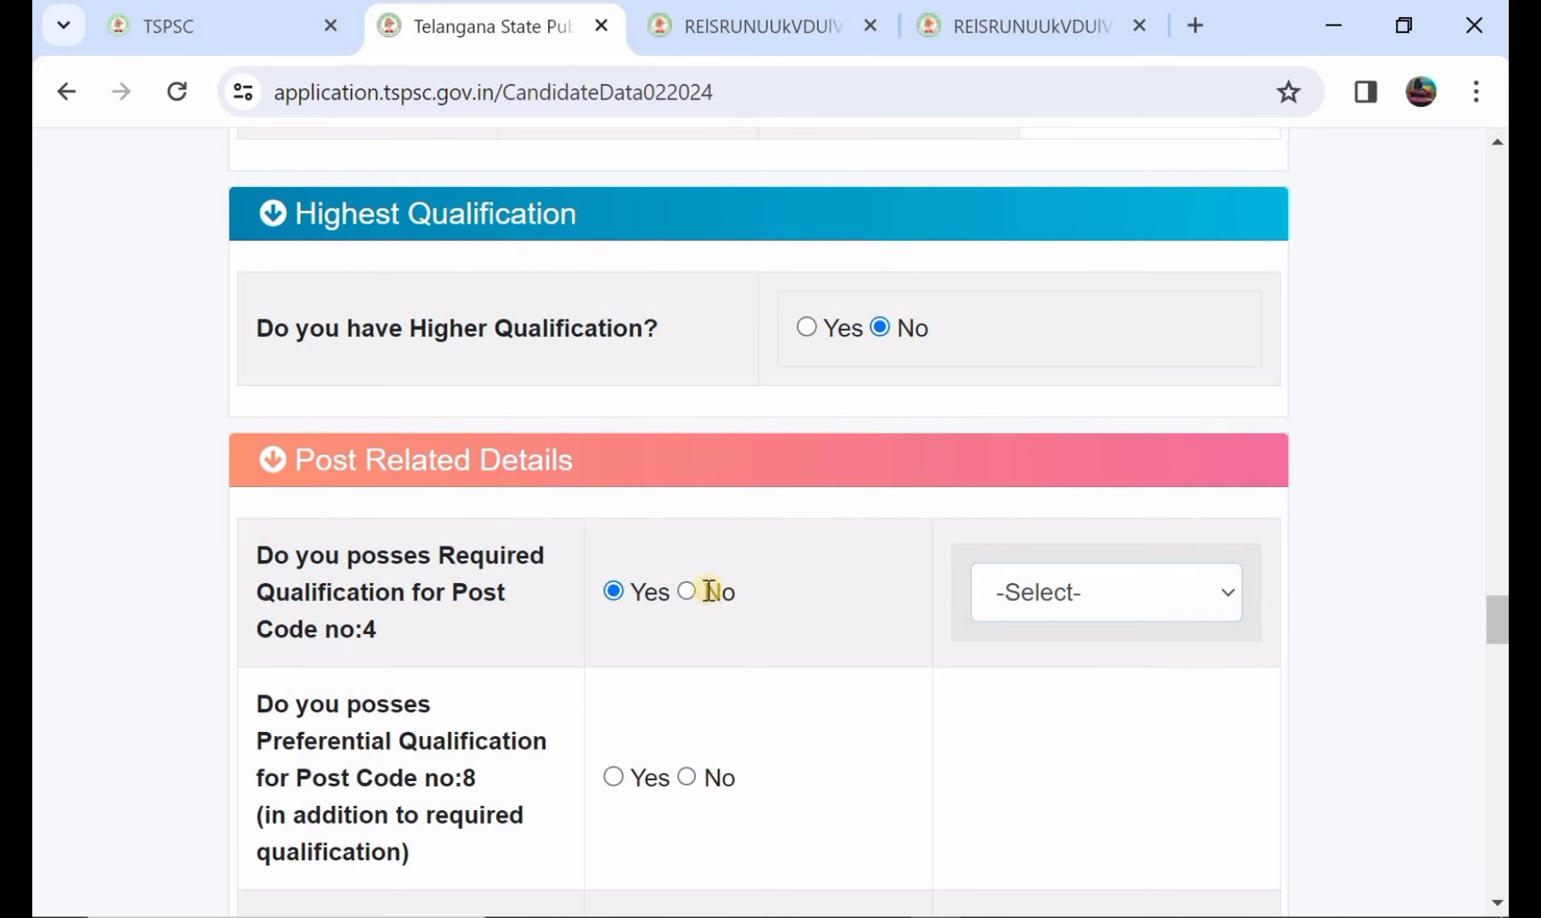
pyautogui.click(689, 592)
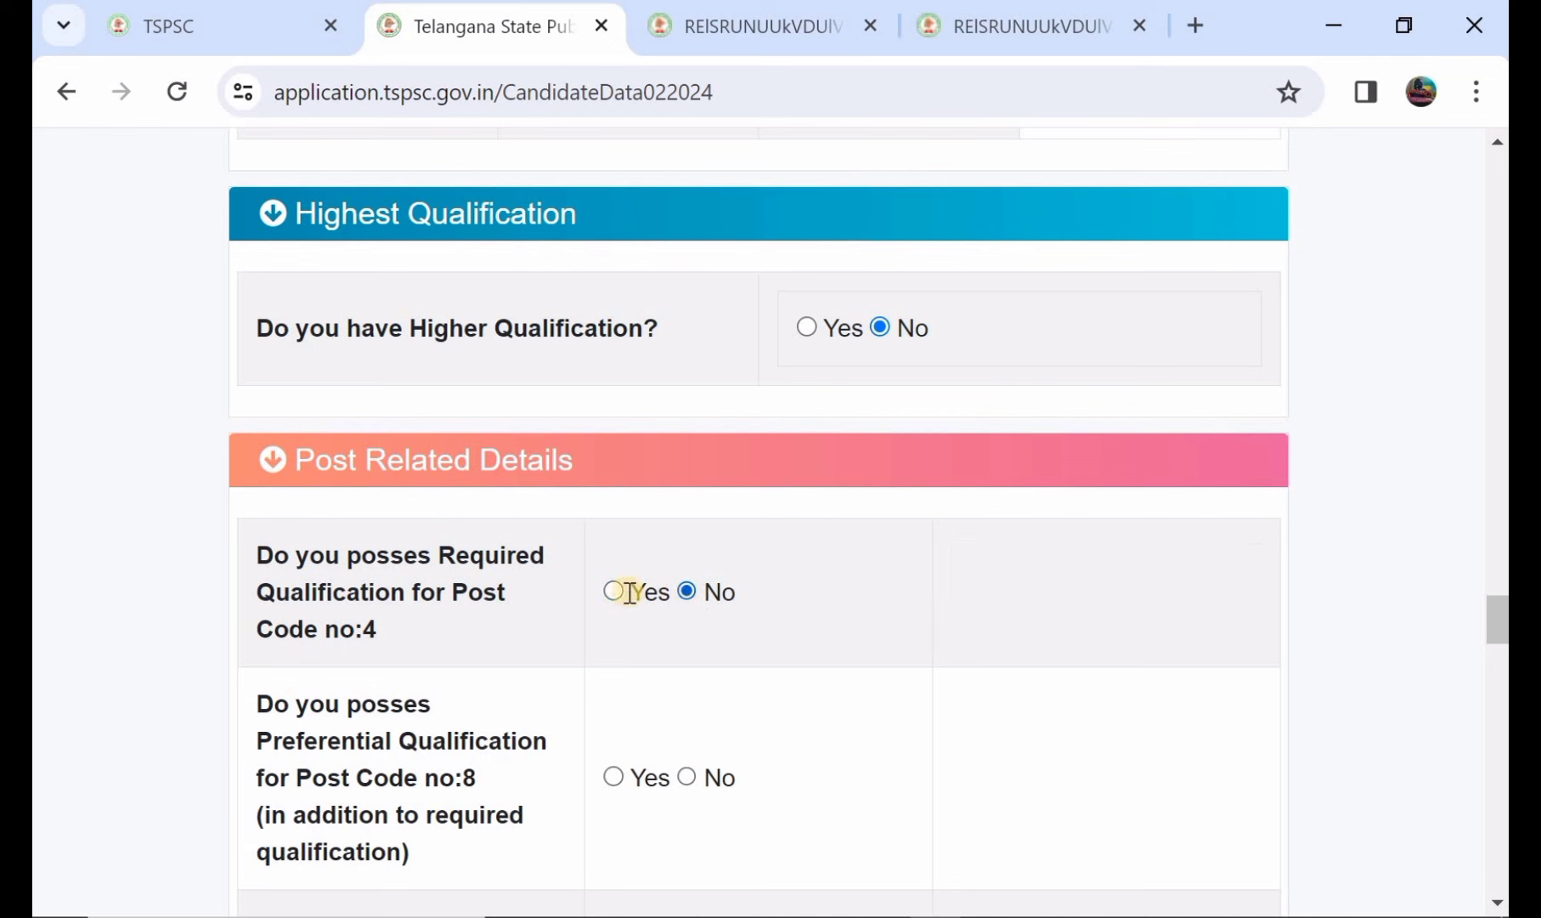
pyautogui.scroll(-1, 794, 597)
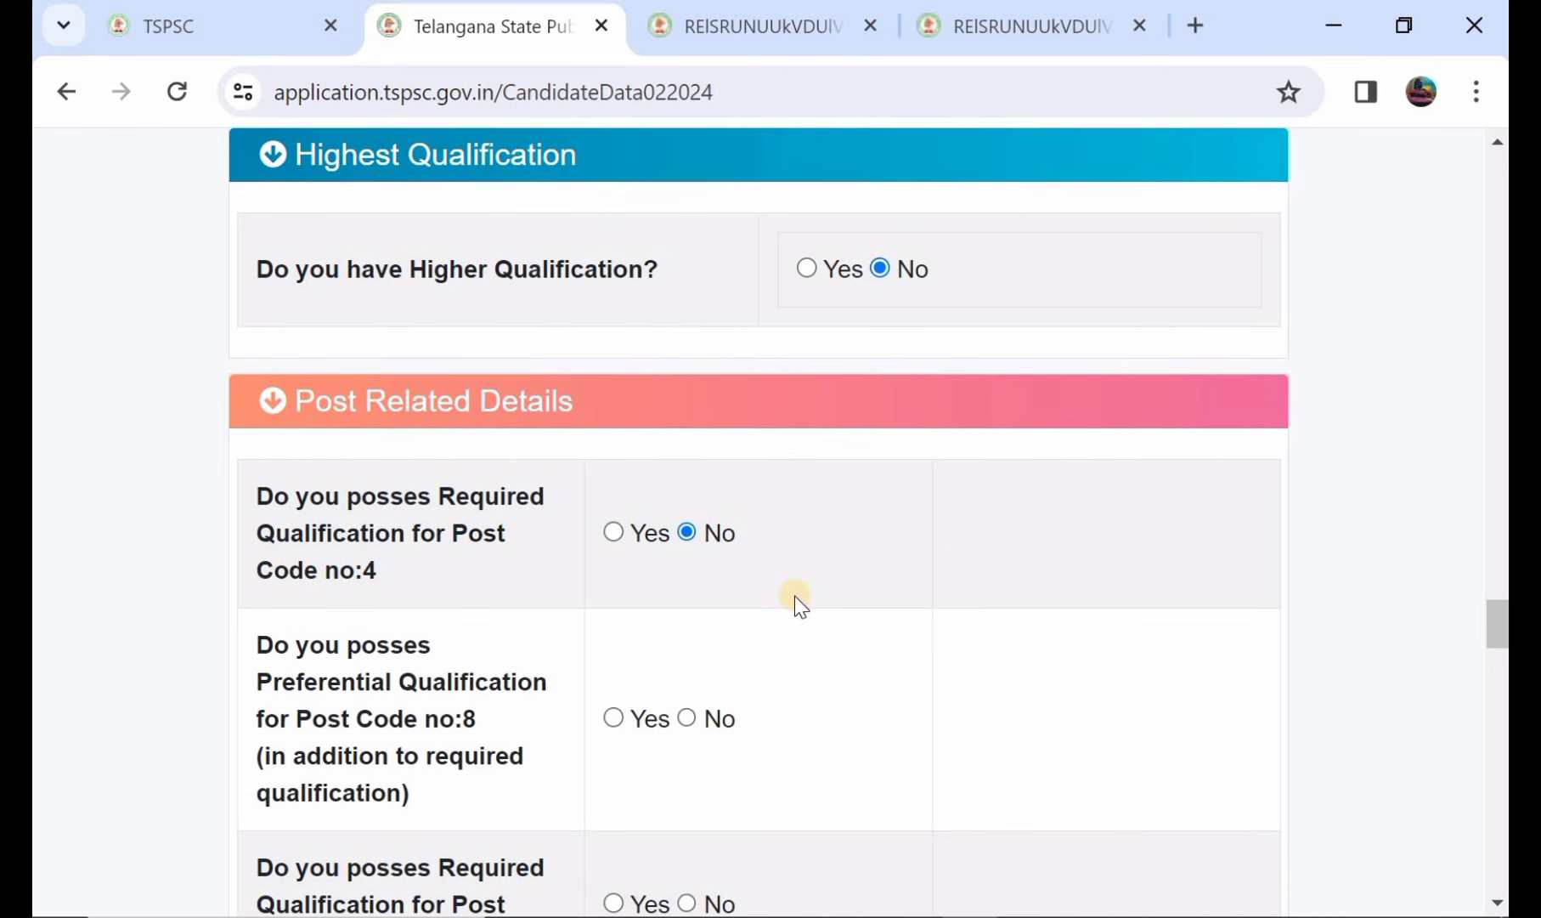
pyautogui.scroll(-2, 794, 596)
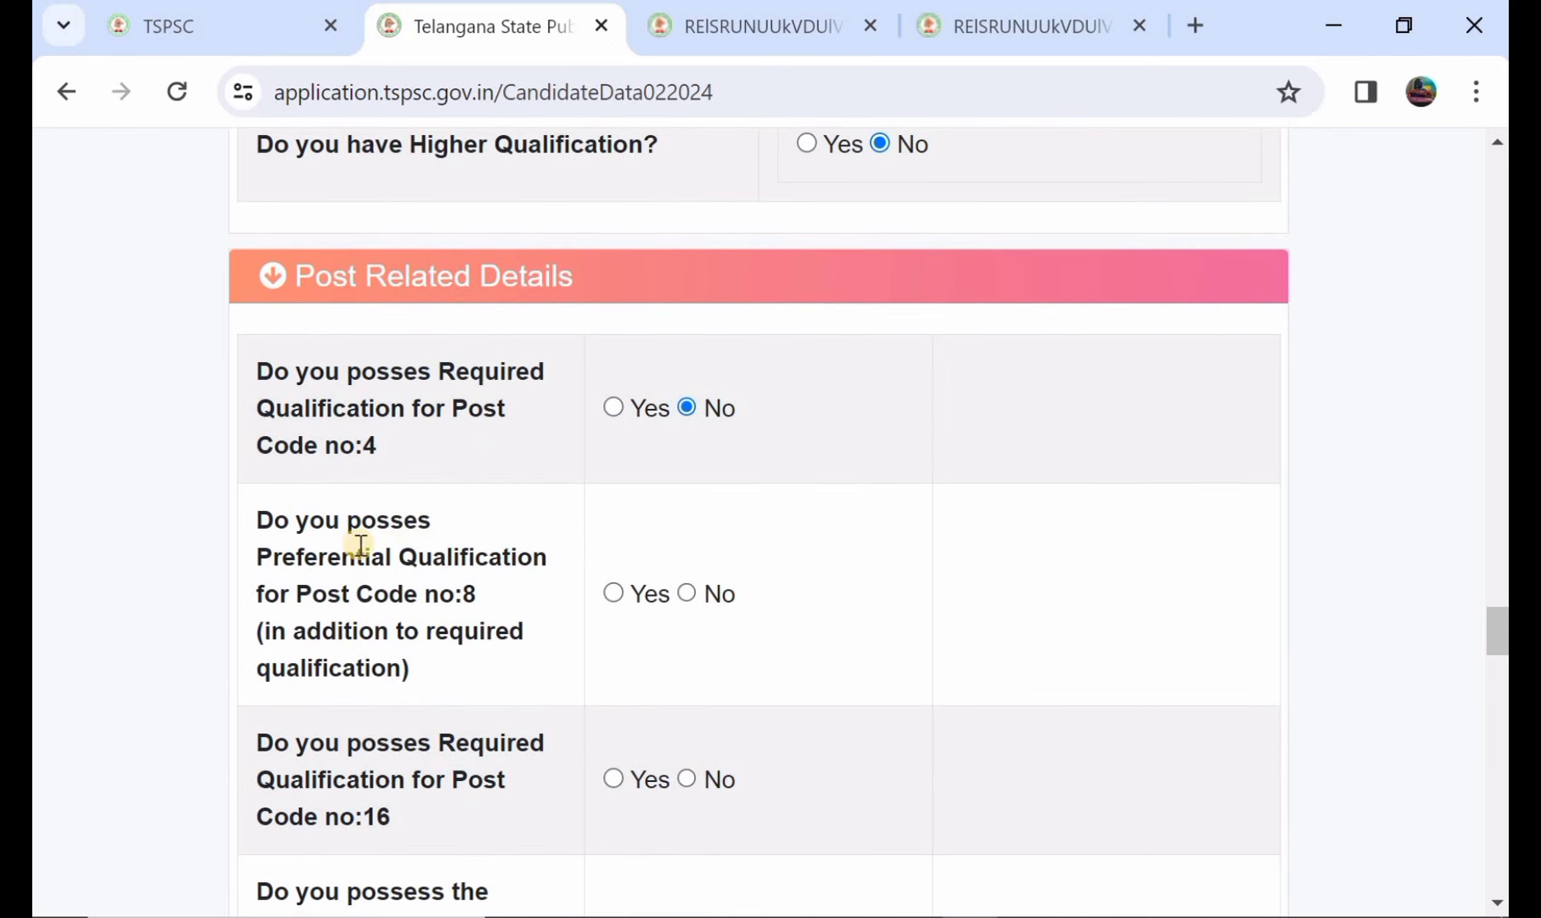
# Answer No for the Post Code no:8 preferential qualification.
pyautogui.click(614, 593)
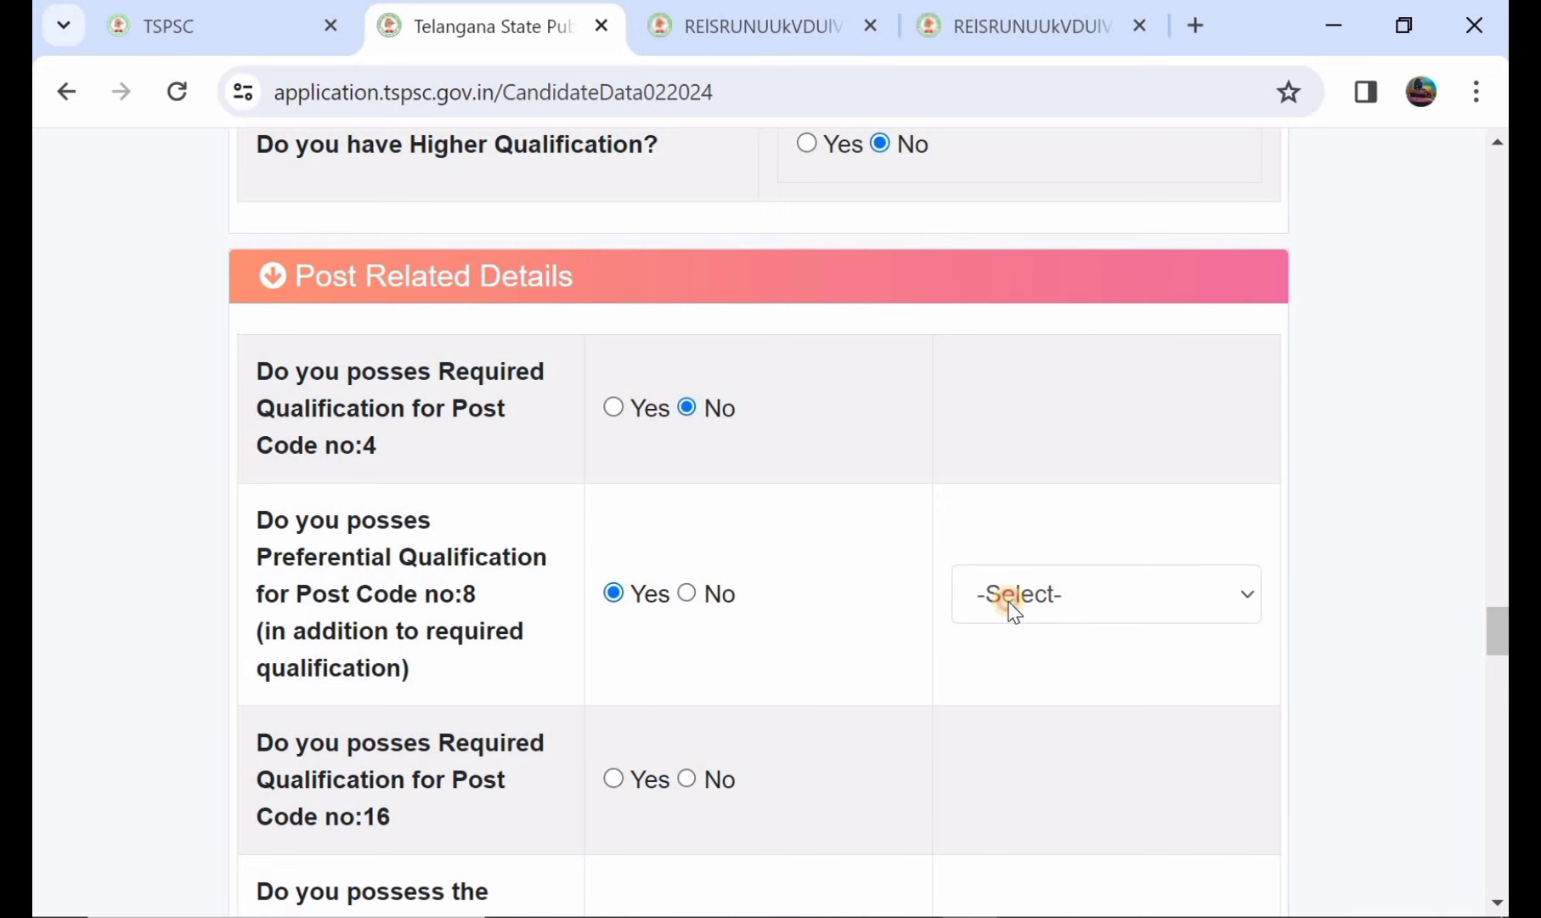
pyautogui.click(1008, 607)
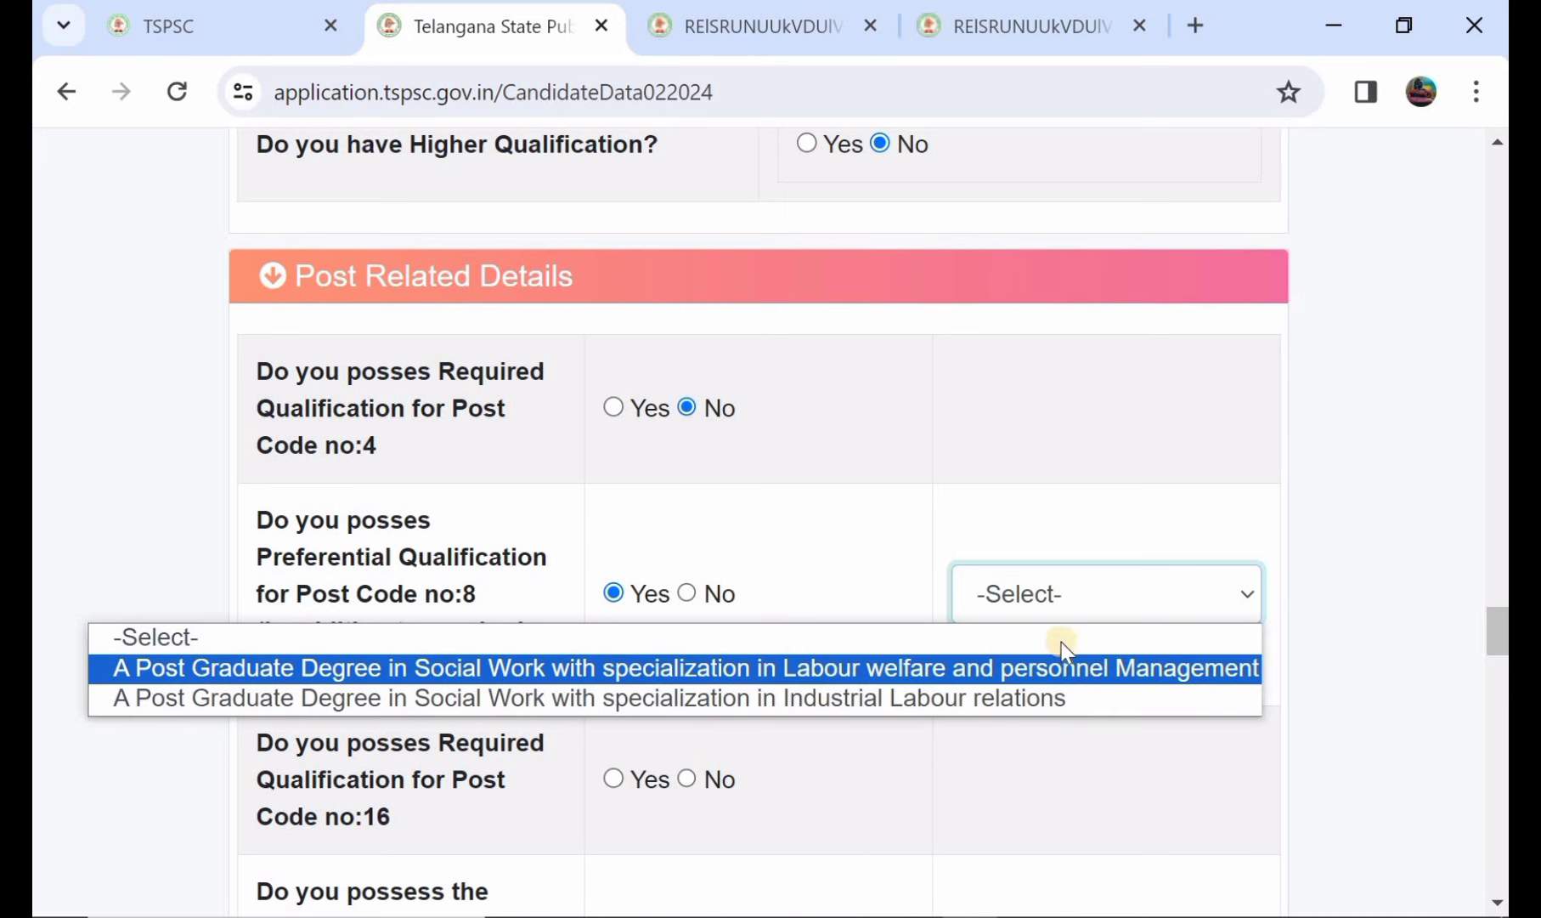
pyautogui.click(1051, 670)
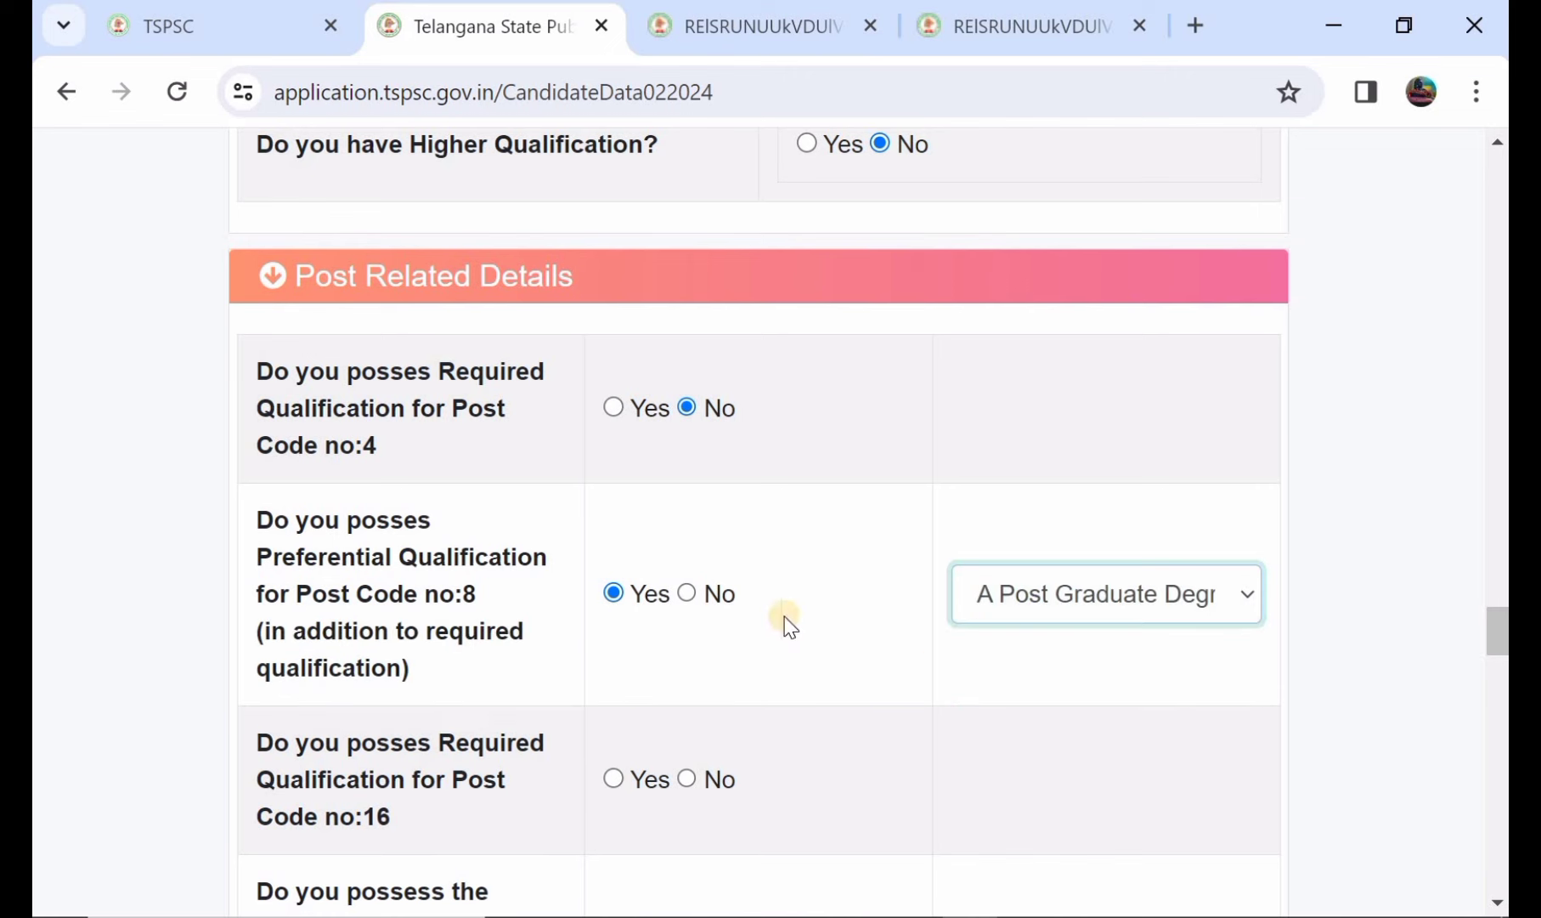
pyautogui.click(687, 592)
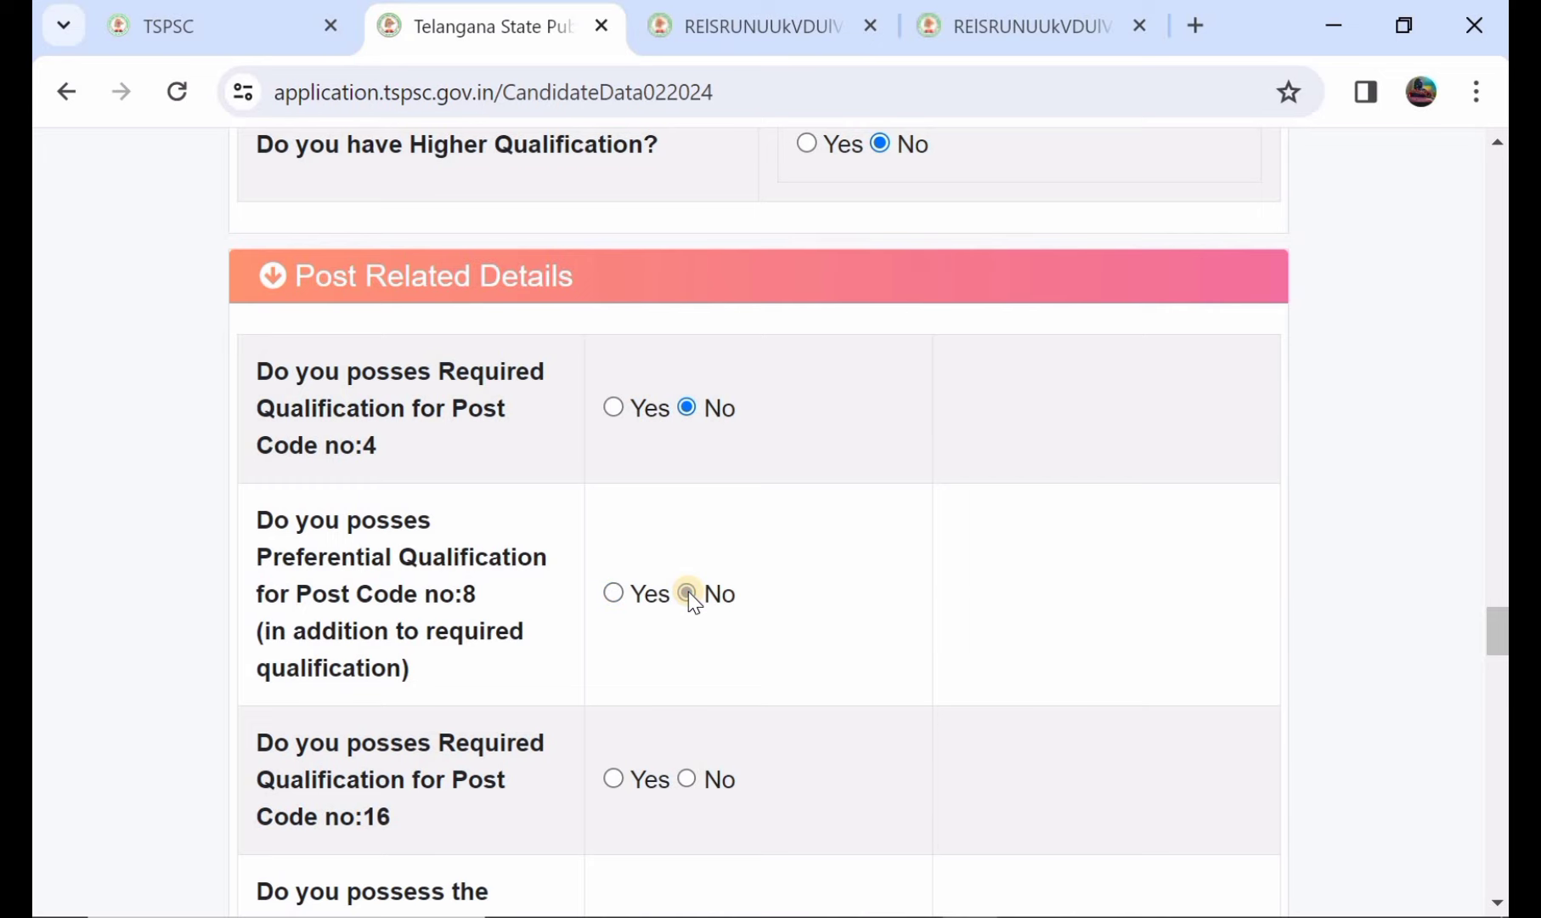
pyautogui.scroll(-2, 689, 592)
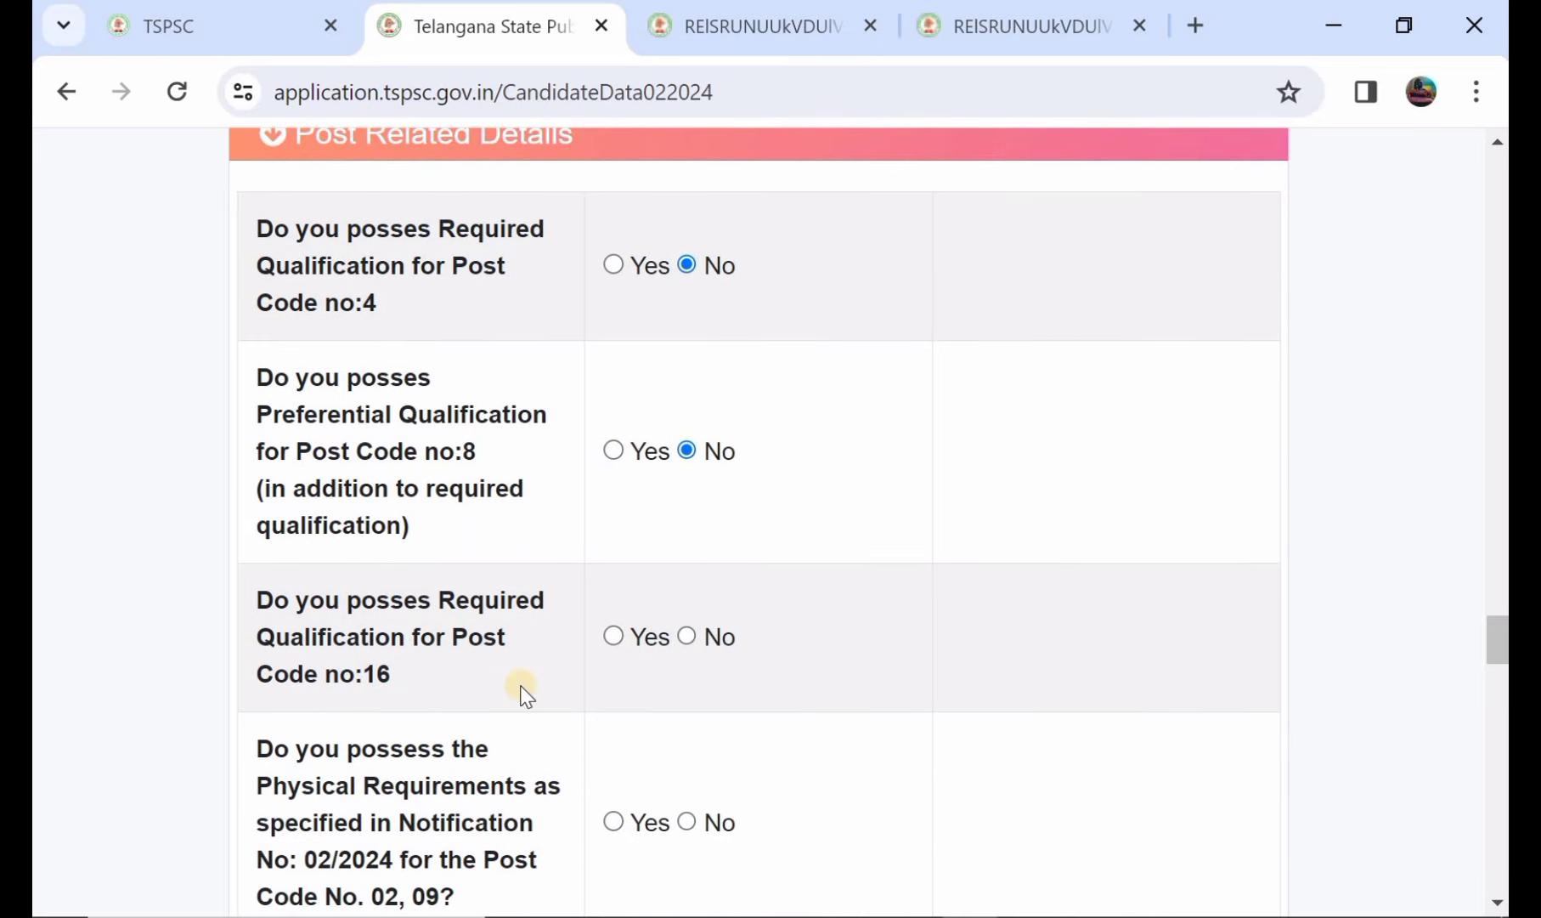
# Answer No for the Post Code no:16 required qualification.
pyautogui.click(614, 636)
pyautogui.click(996, 642)
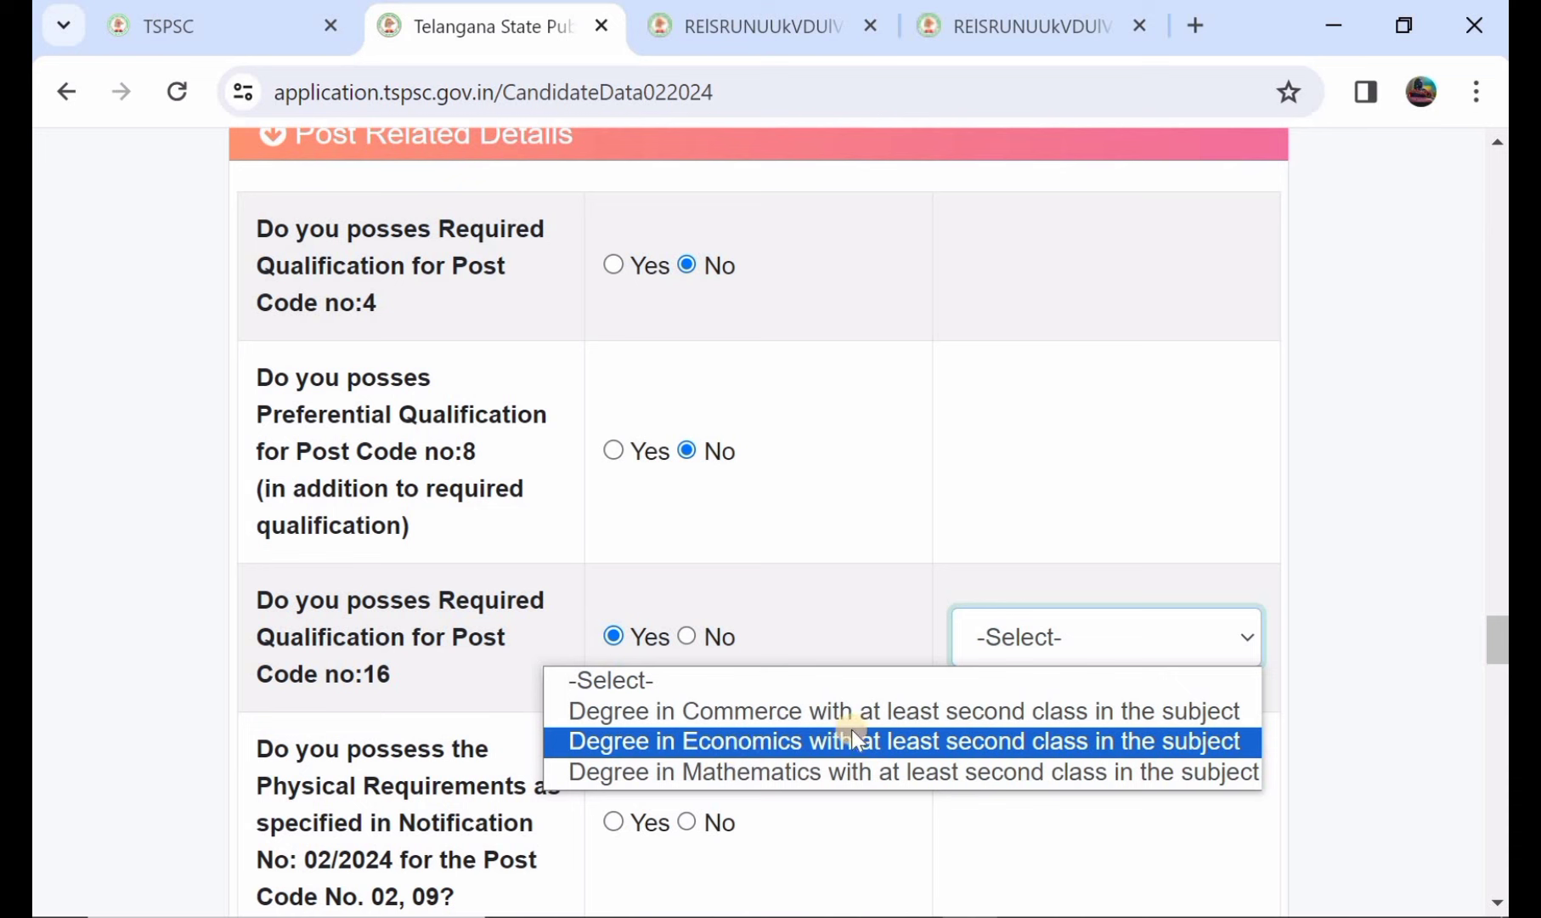
pyautogui.click(693, 632)
pyautogui.click(693, 632)
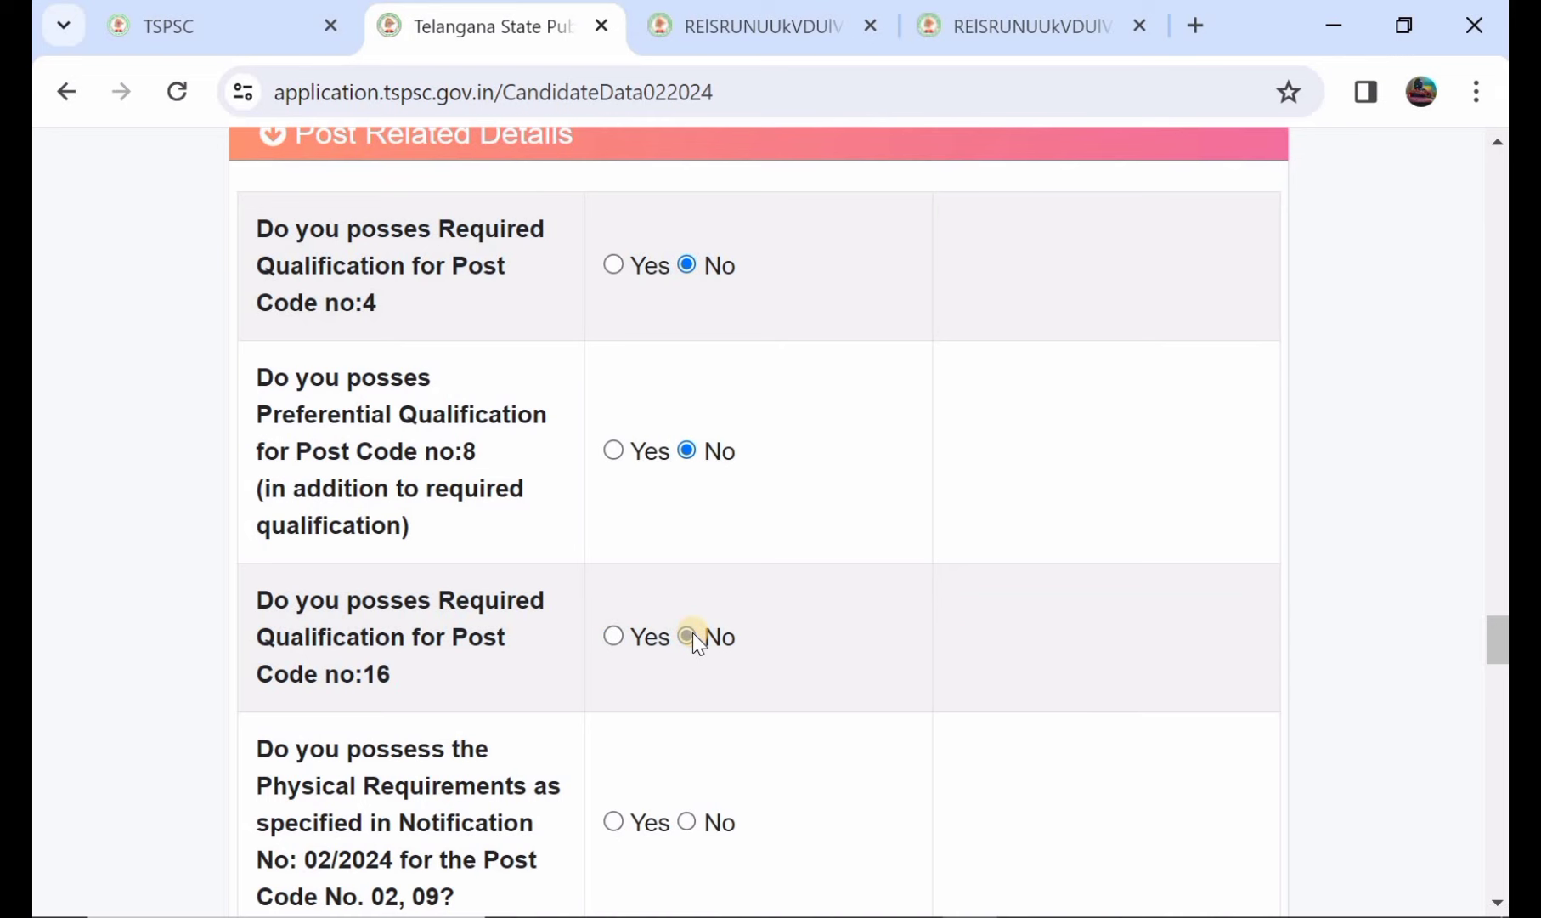
pyautogui.scroll(-1, 693, 633)
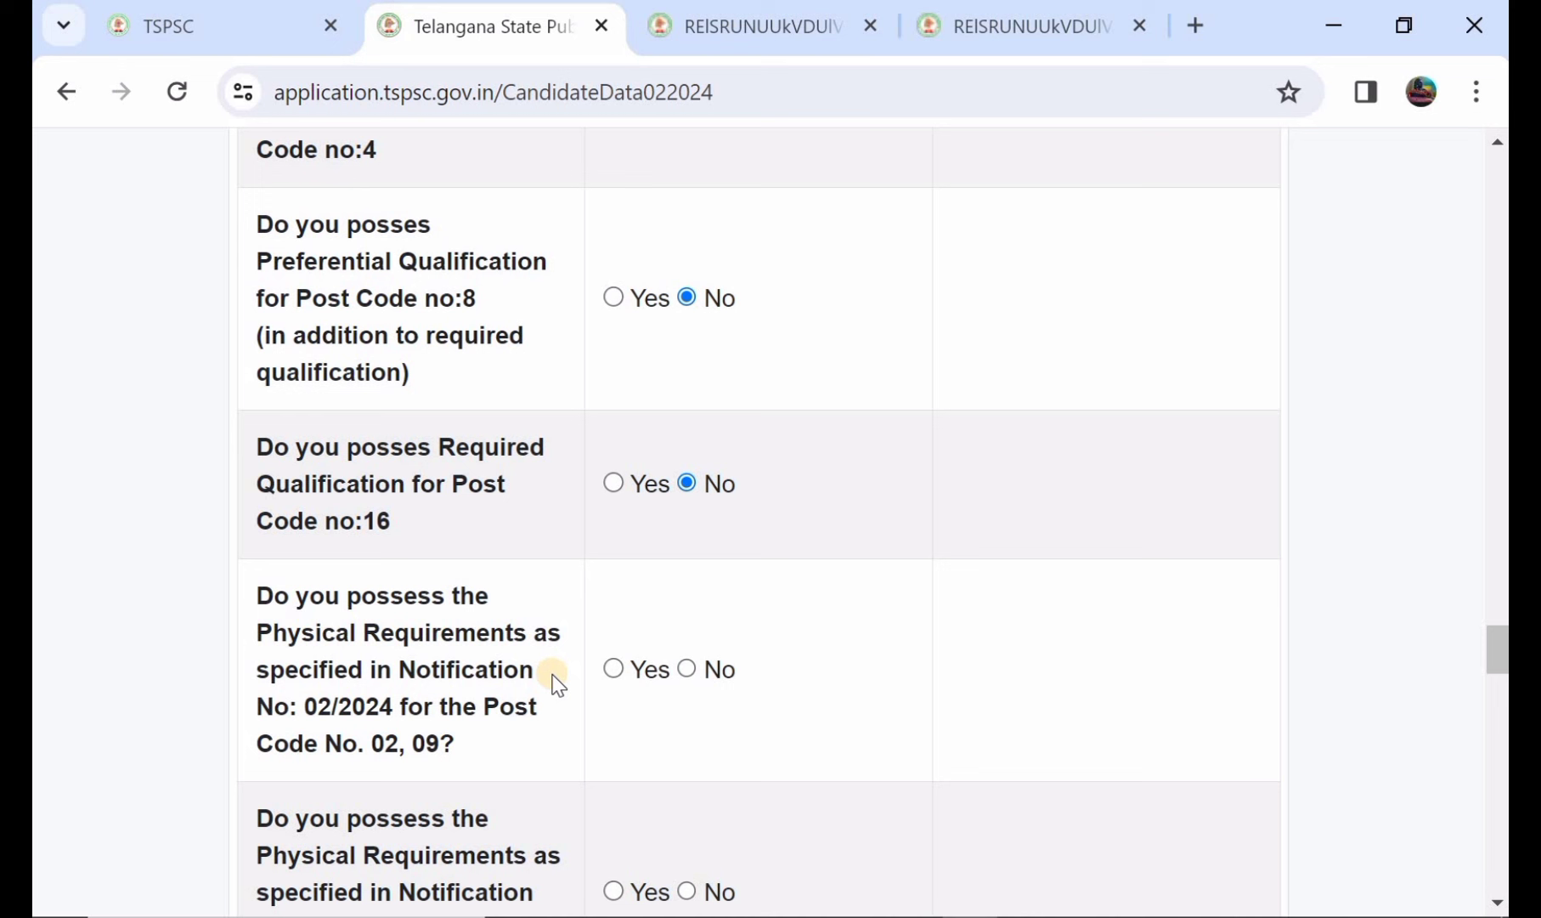
# Answer Yes to the physical requirements for Post Codes 02, 09 and 07.
pyautogui.click(613, 670)
pyautogui.click(687, 670)
pyautogui.click(612, 672)
pyautogui.scroll(-2, 613, 675)
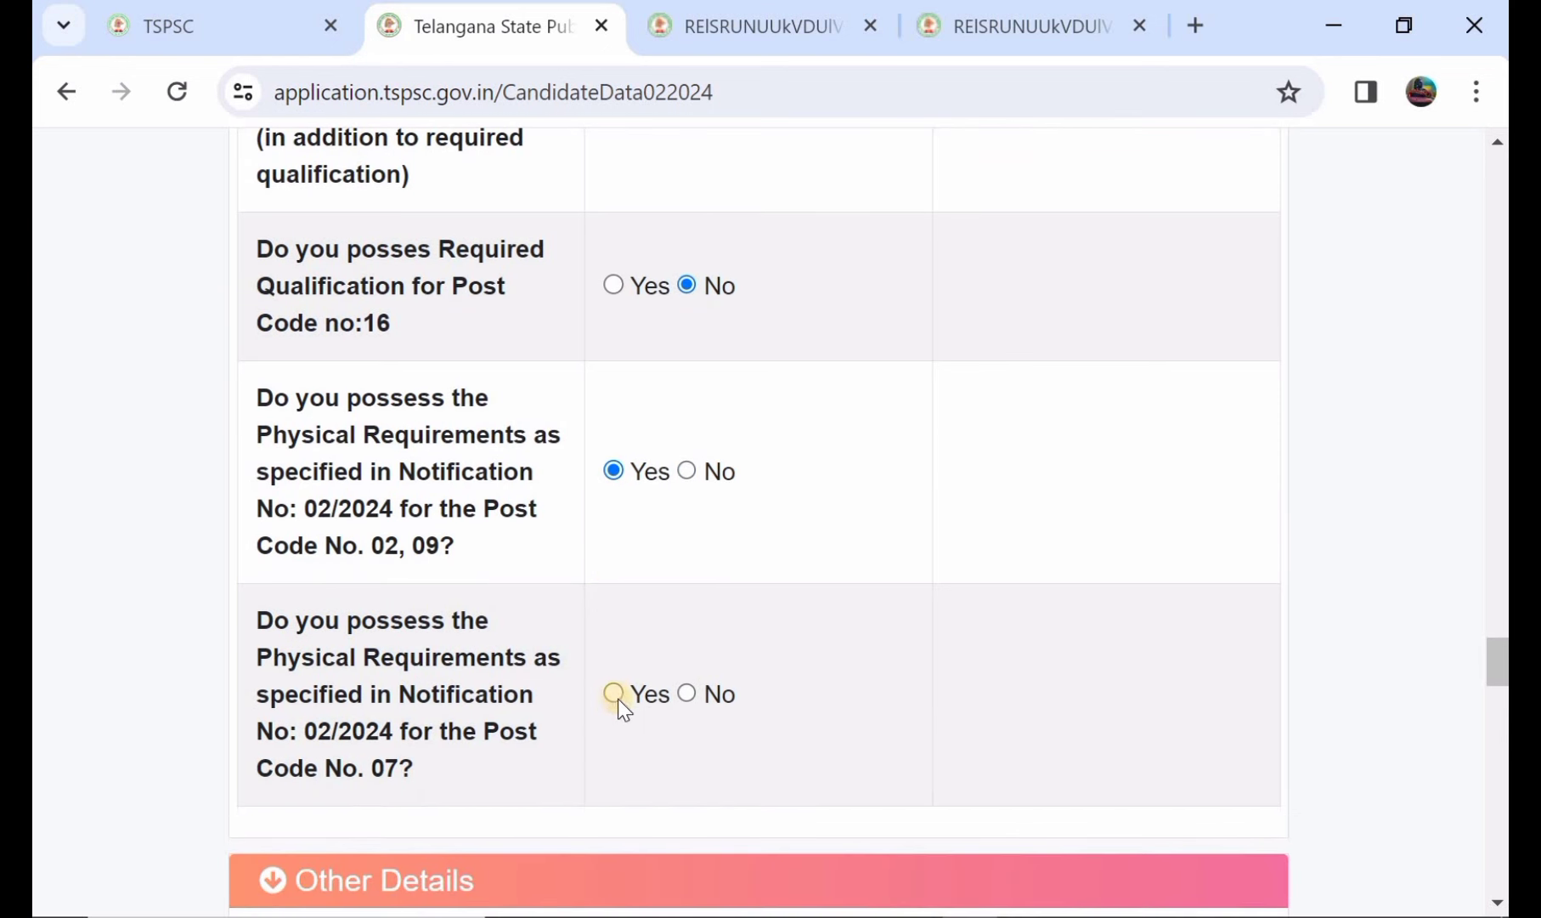
pyautogui.click(614, 694)
pyautogui.scroll(-2, 696, 689)
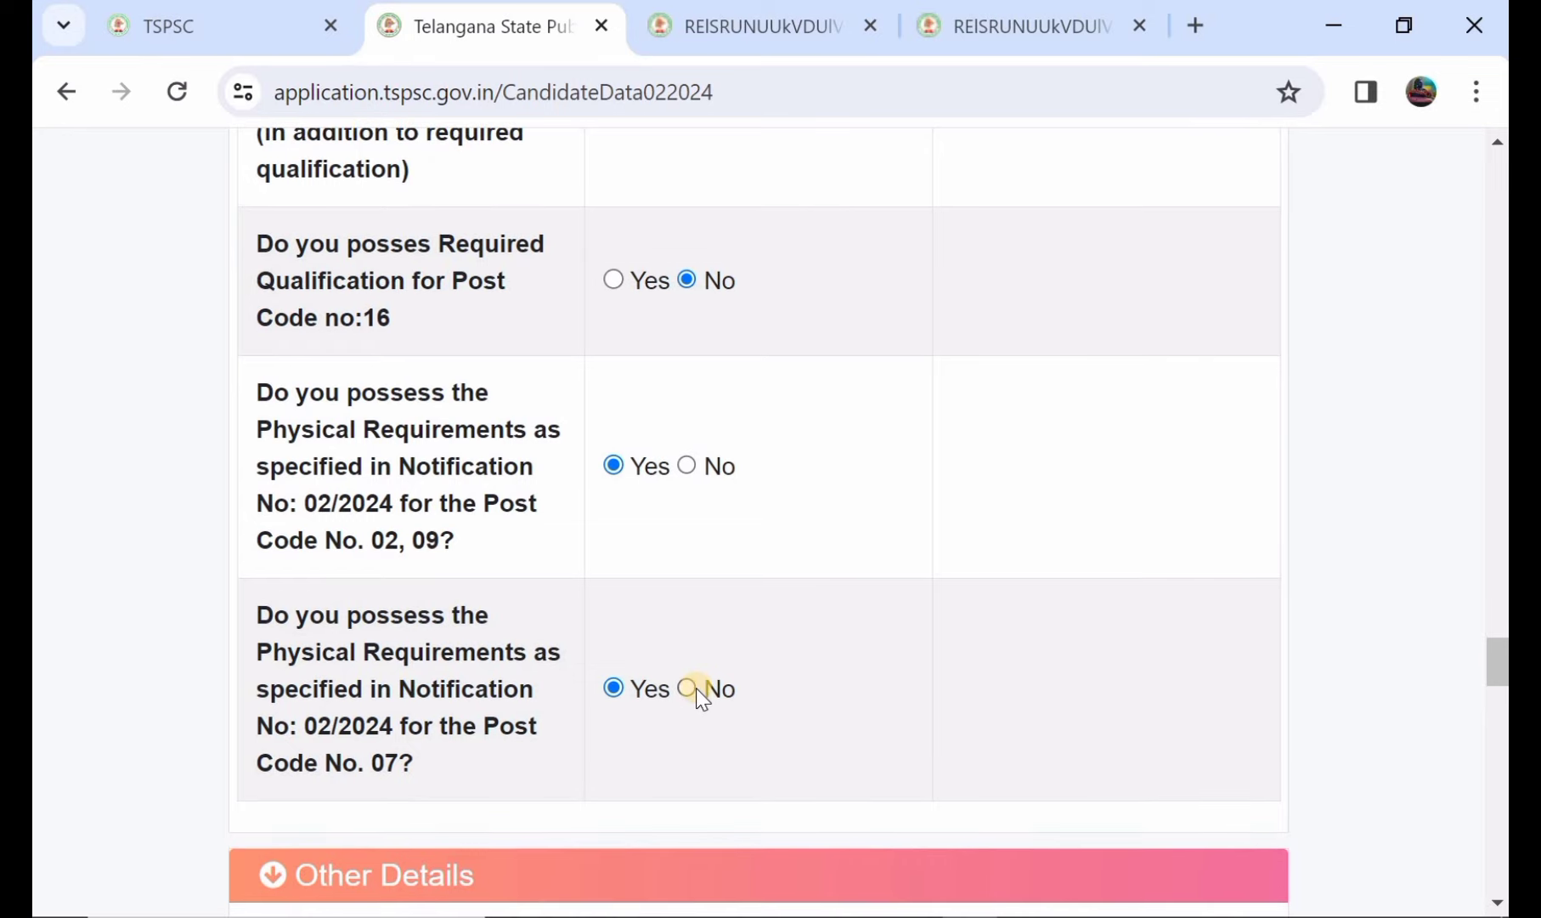
pyautogui.scroll(-2, 613, 532)
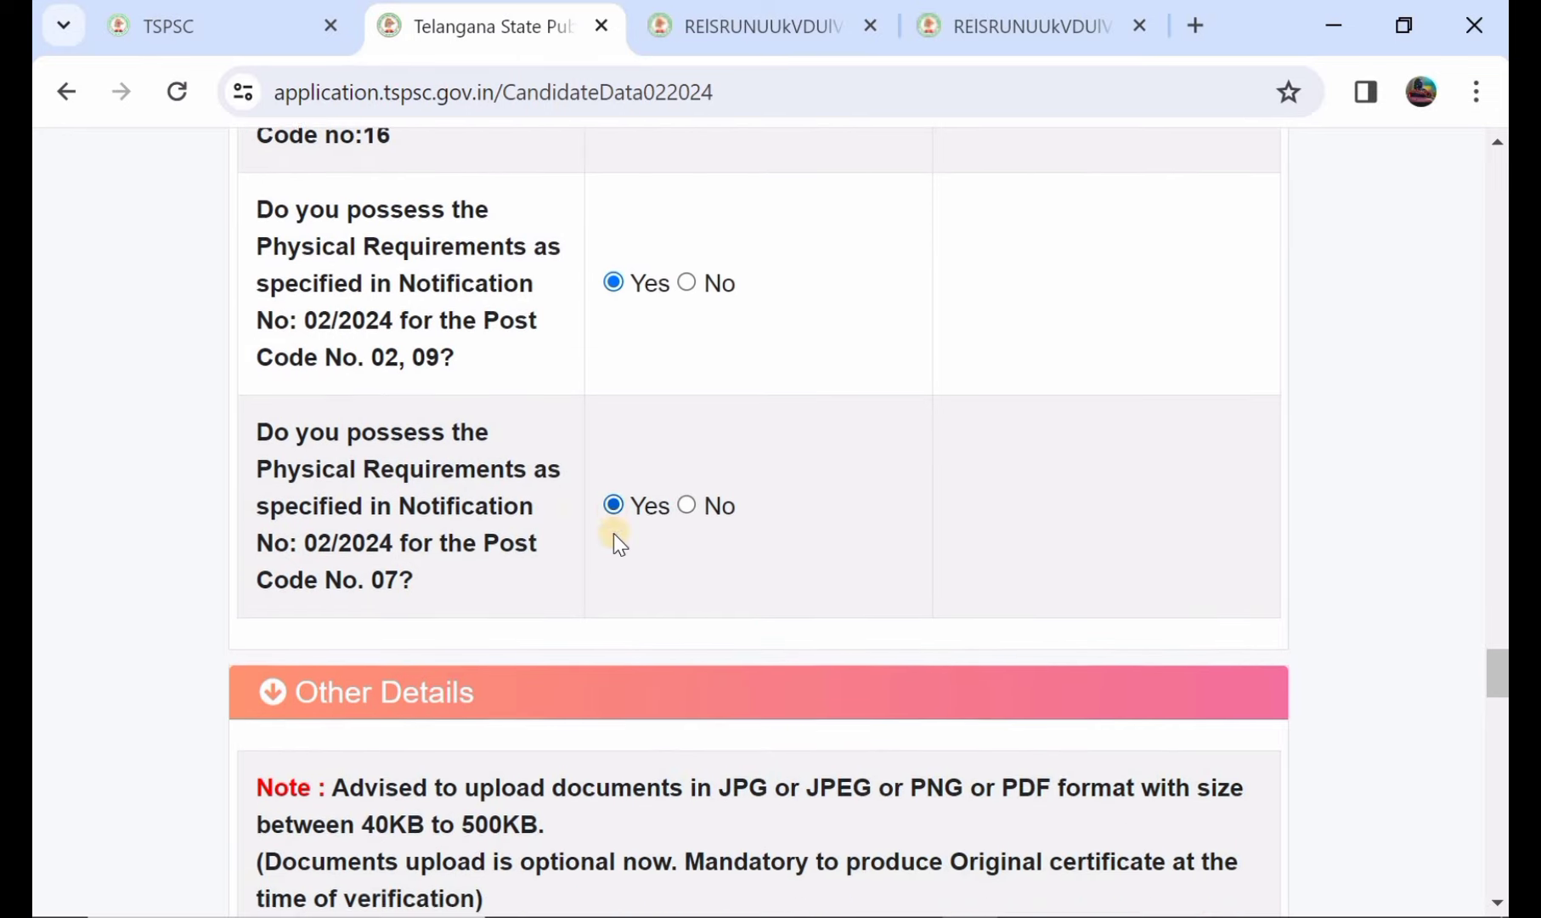
pyautogui.scroll(-1, 613, 532)
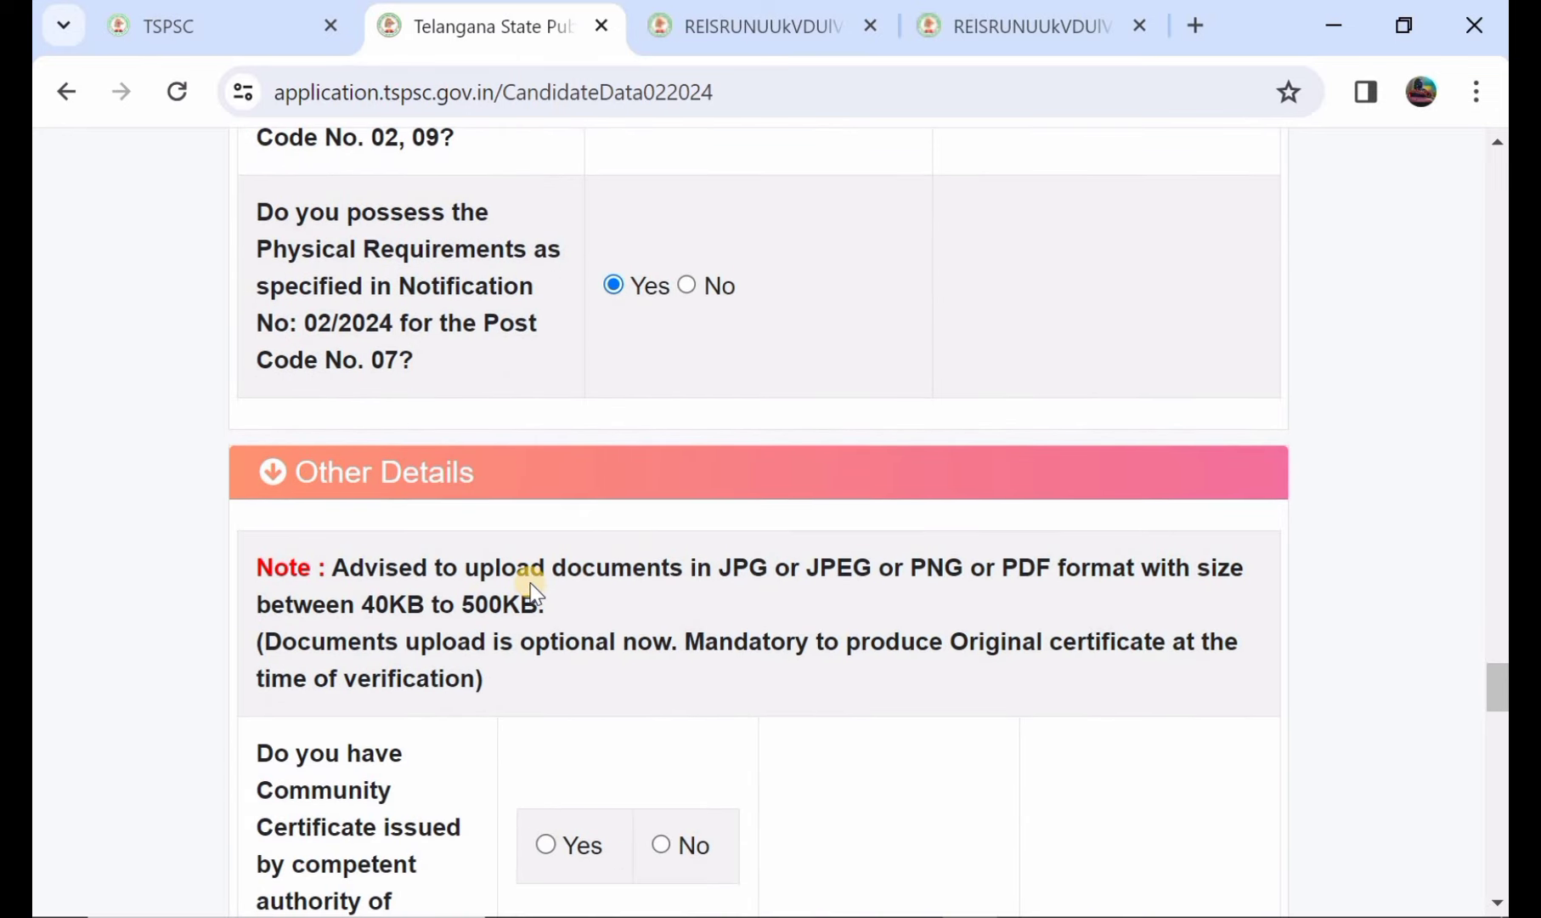
pyautogui.scroll(-1, 532, 587)
pyautogui.scroll(-1, 532, 588)
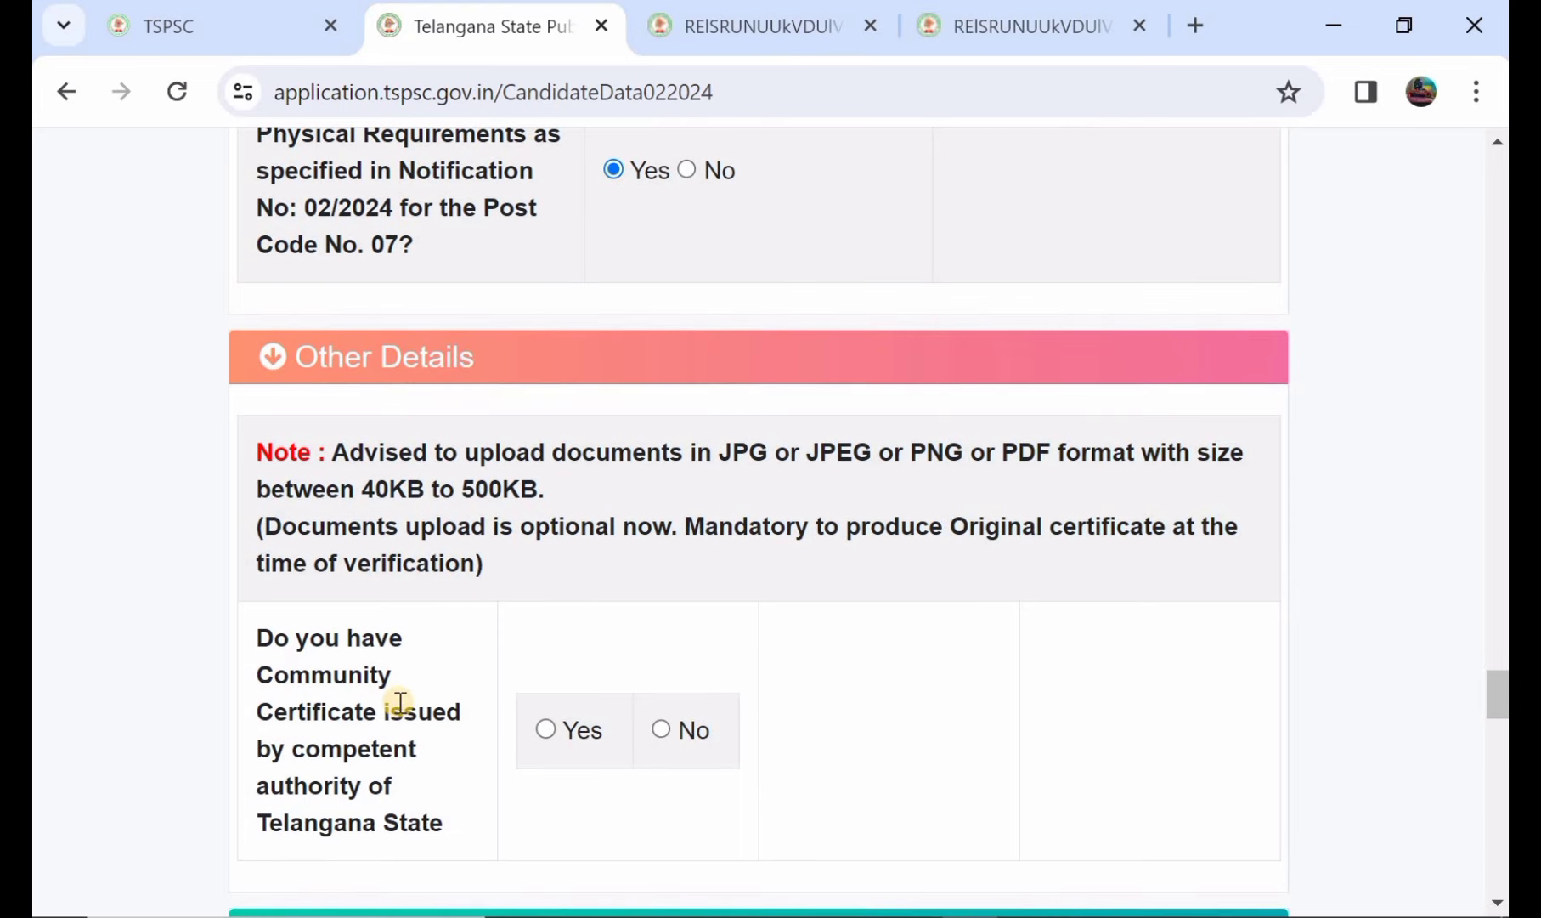
pyautogui.scroll(-1, 399, 701)
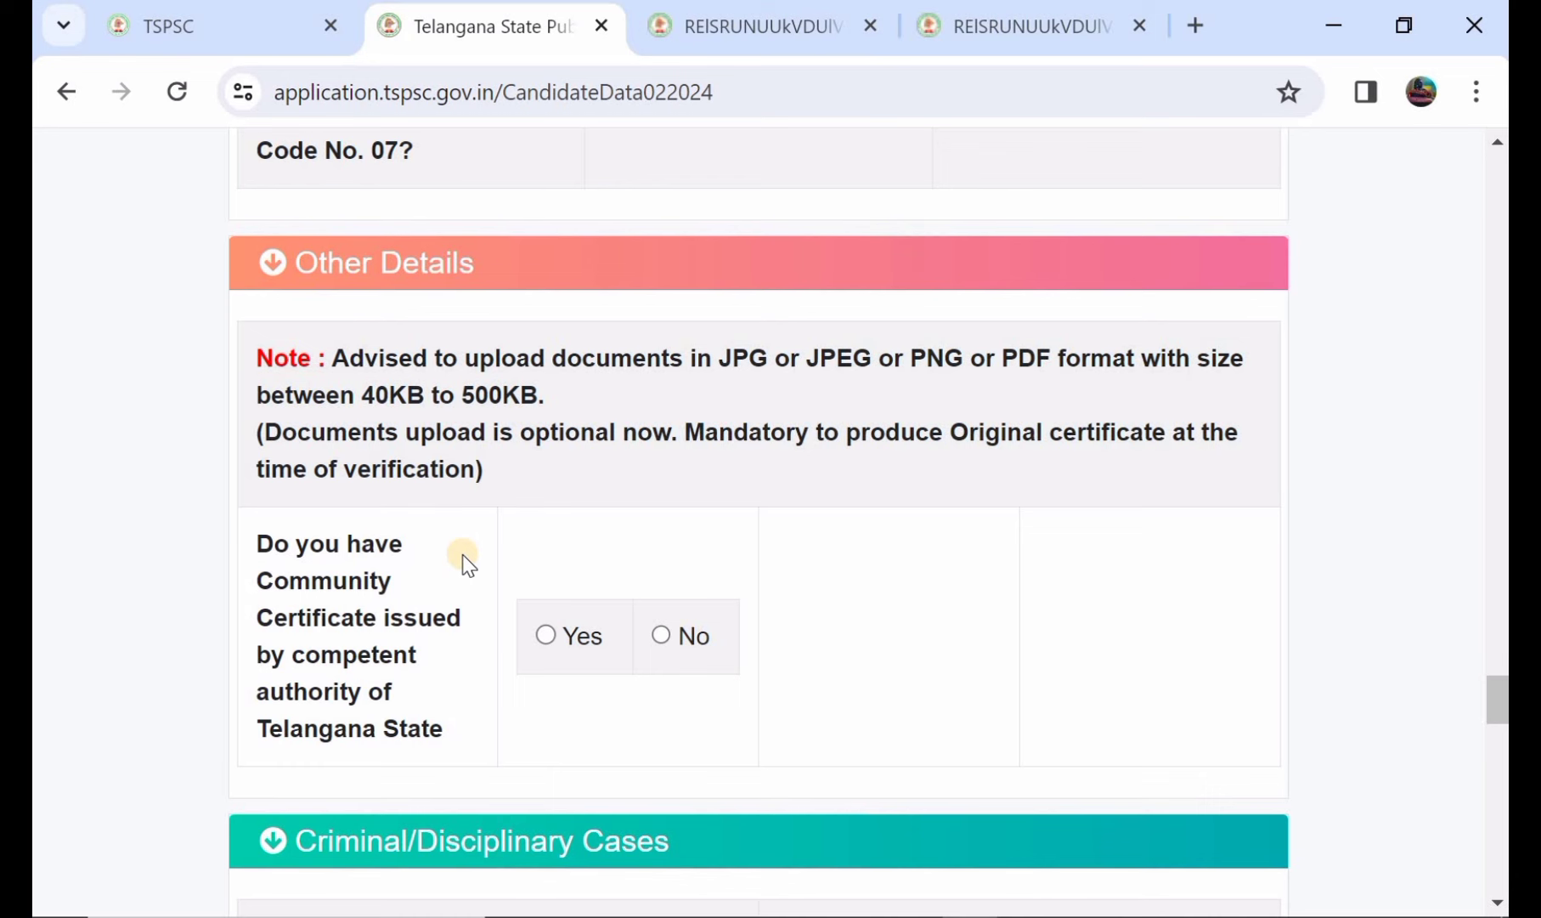
# Change the Community Certificate answer from Yes to No, and answer No to criminal cases.
pyautogui.scroll(1, 464, 559)
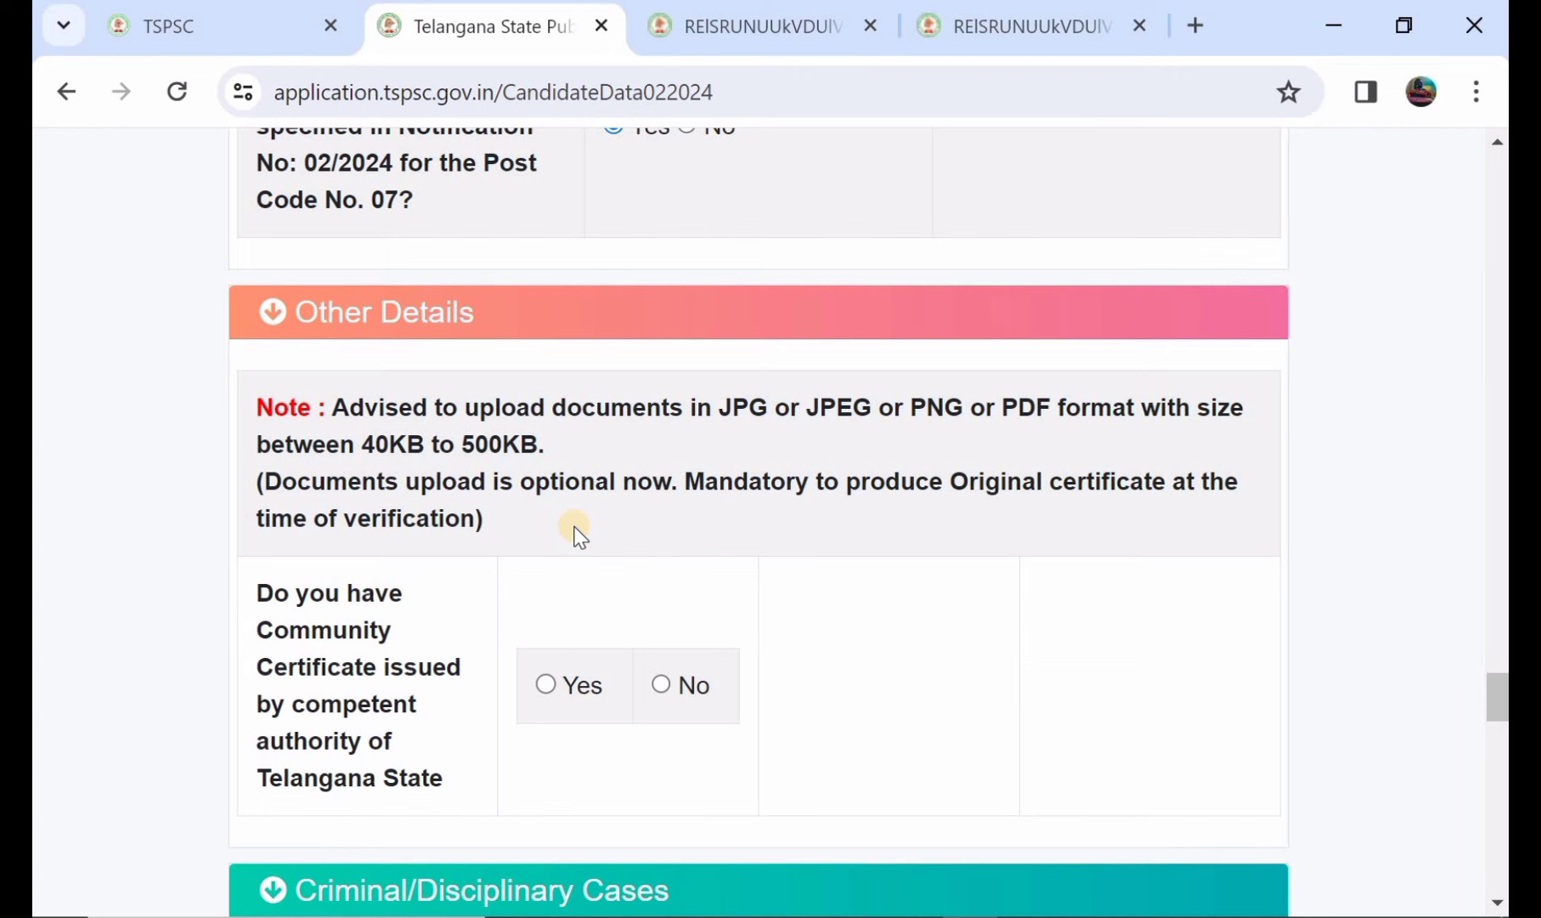
pyautogui.scroll(-2, 578, 536)
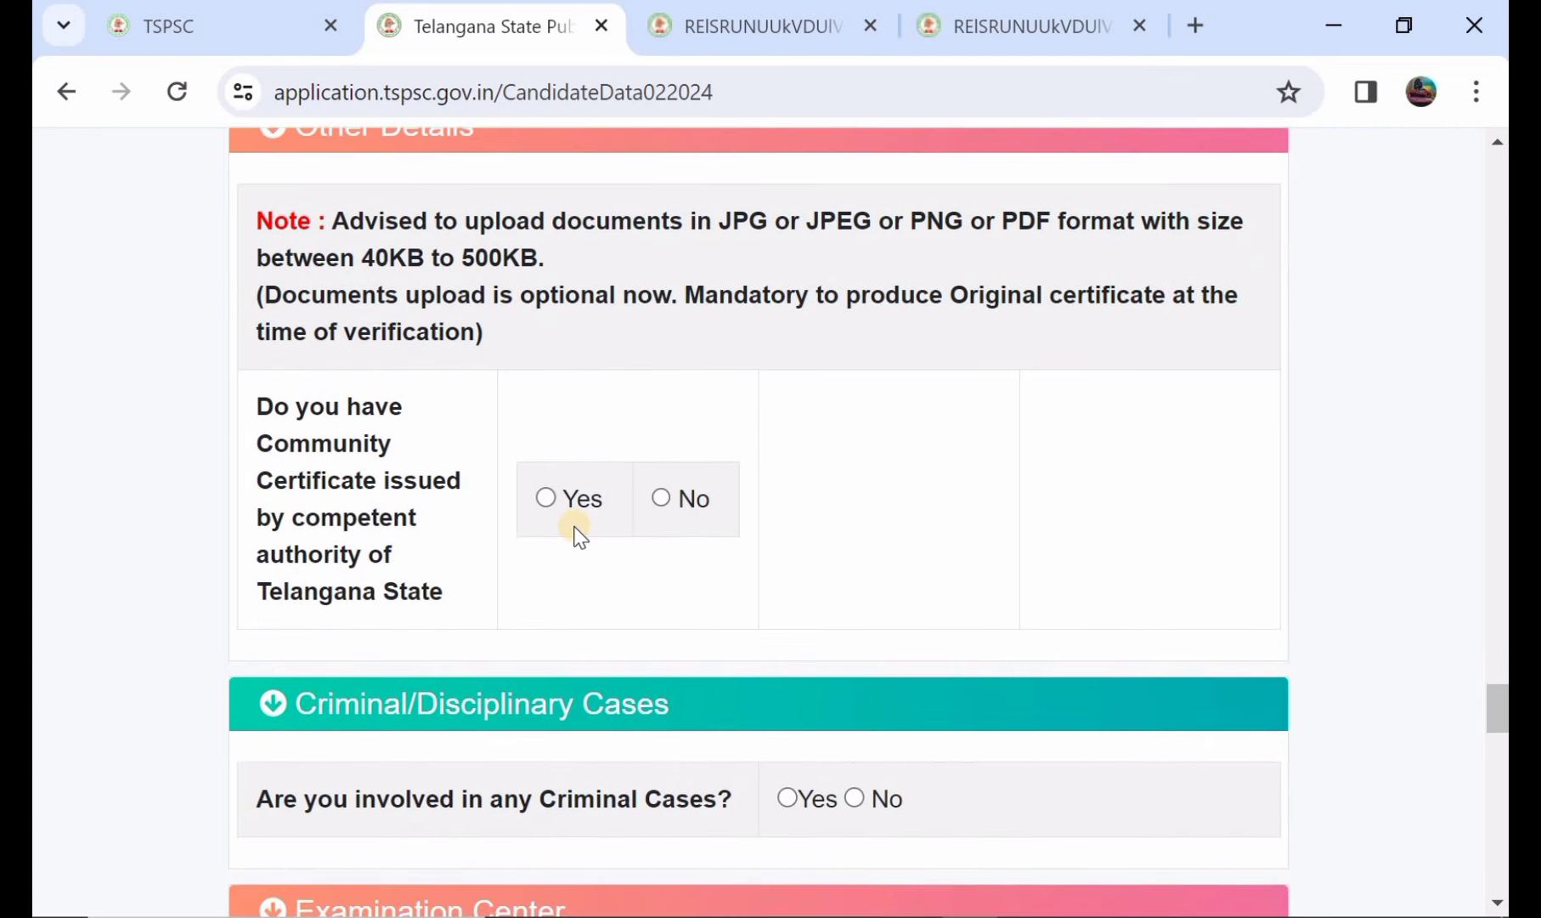
pyautogui.click(547, 500)
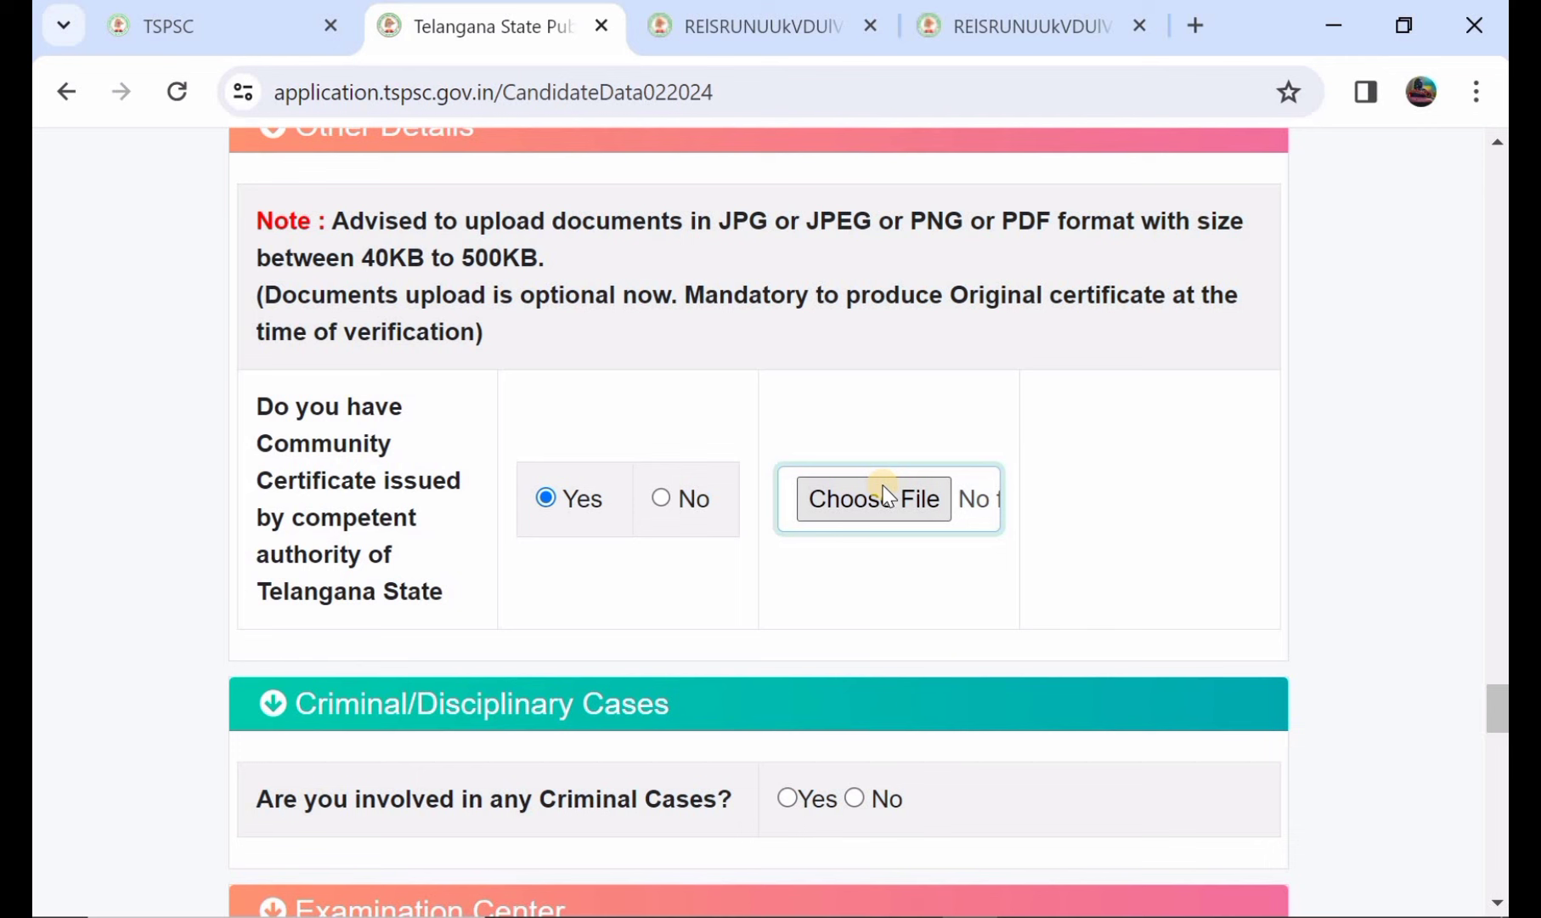
pyautogui.click(676, 498)
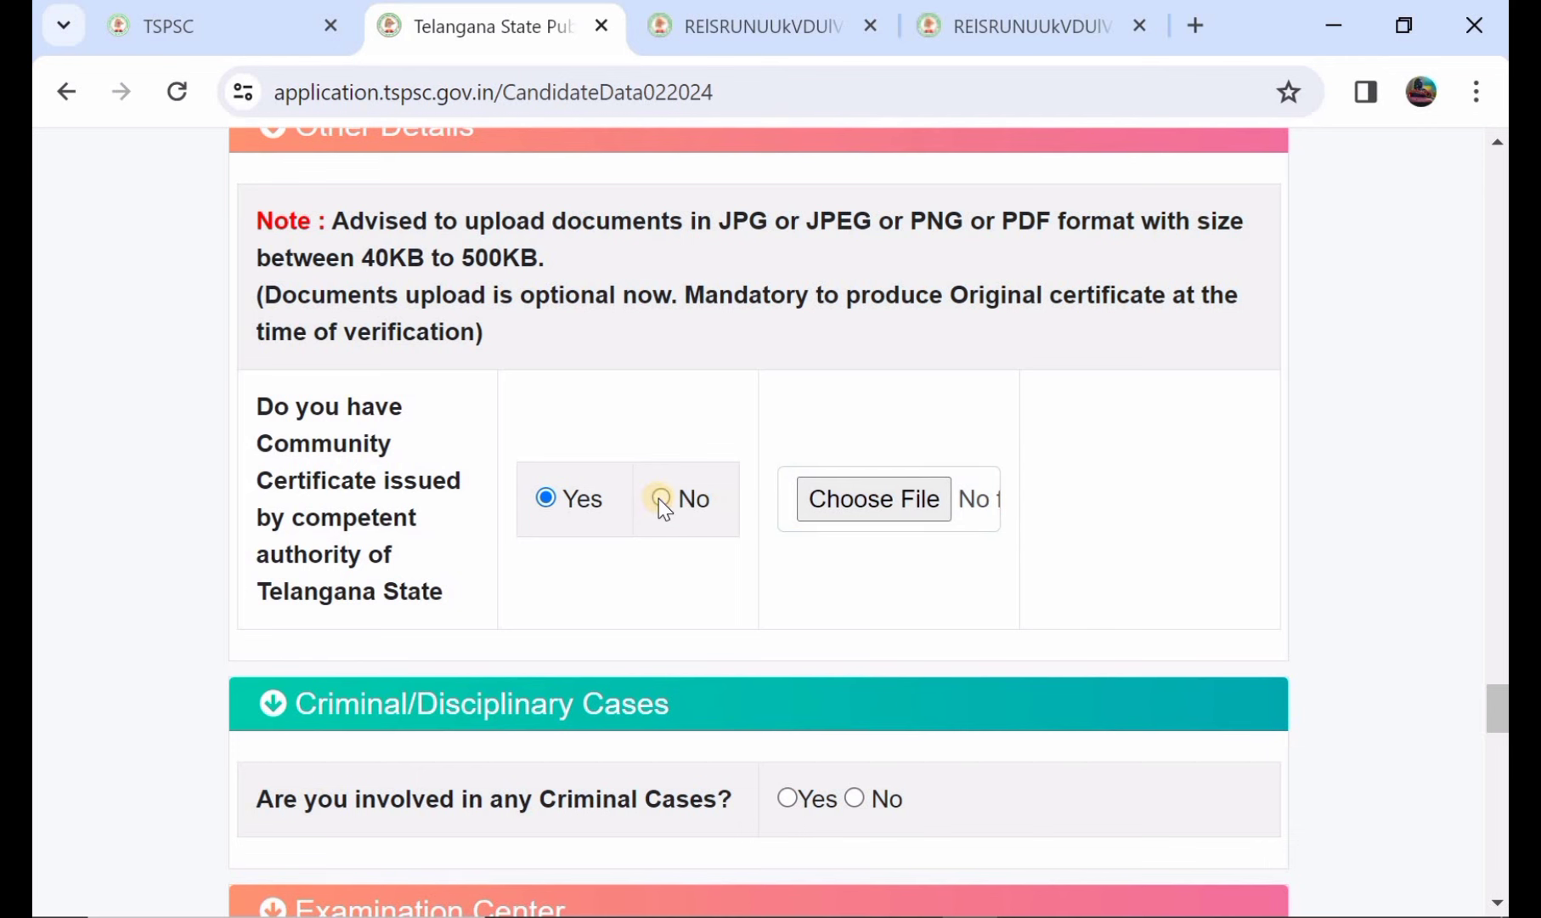
pyautogui.click(661, 500)
pyautogui.scroll(-2, 658, 503)
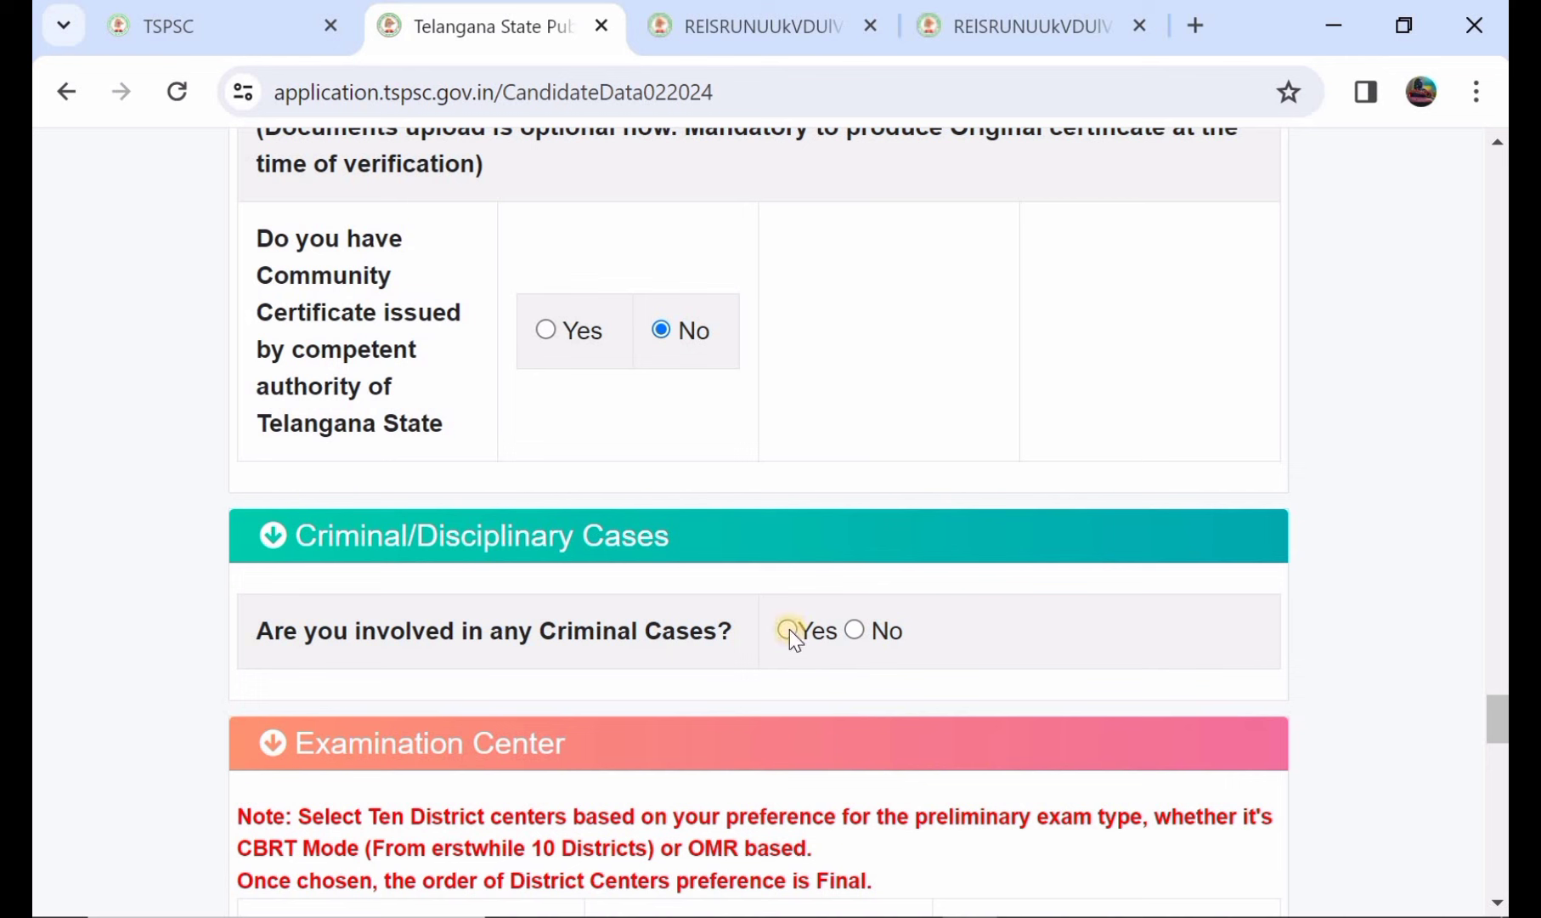
pyautogui.click(854, 630)
pyautogui.scroll(-5, 857, 633)
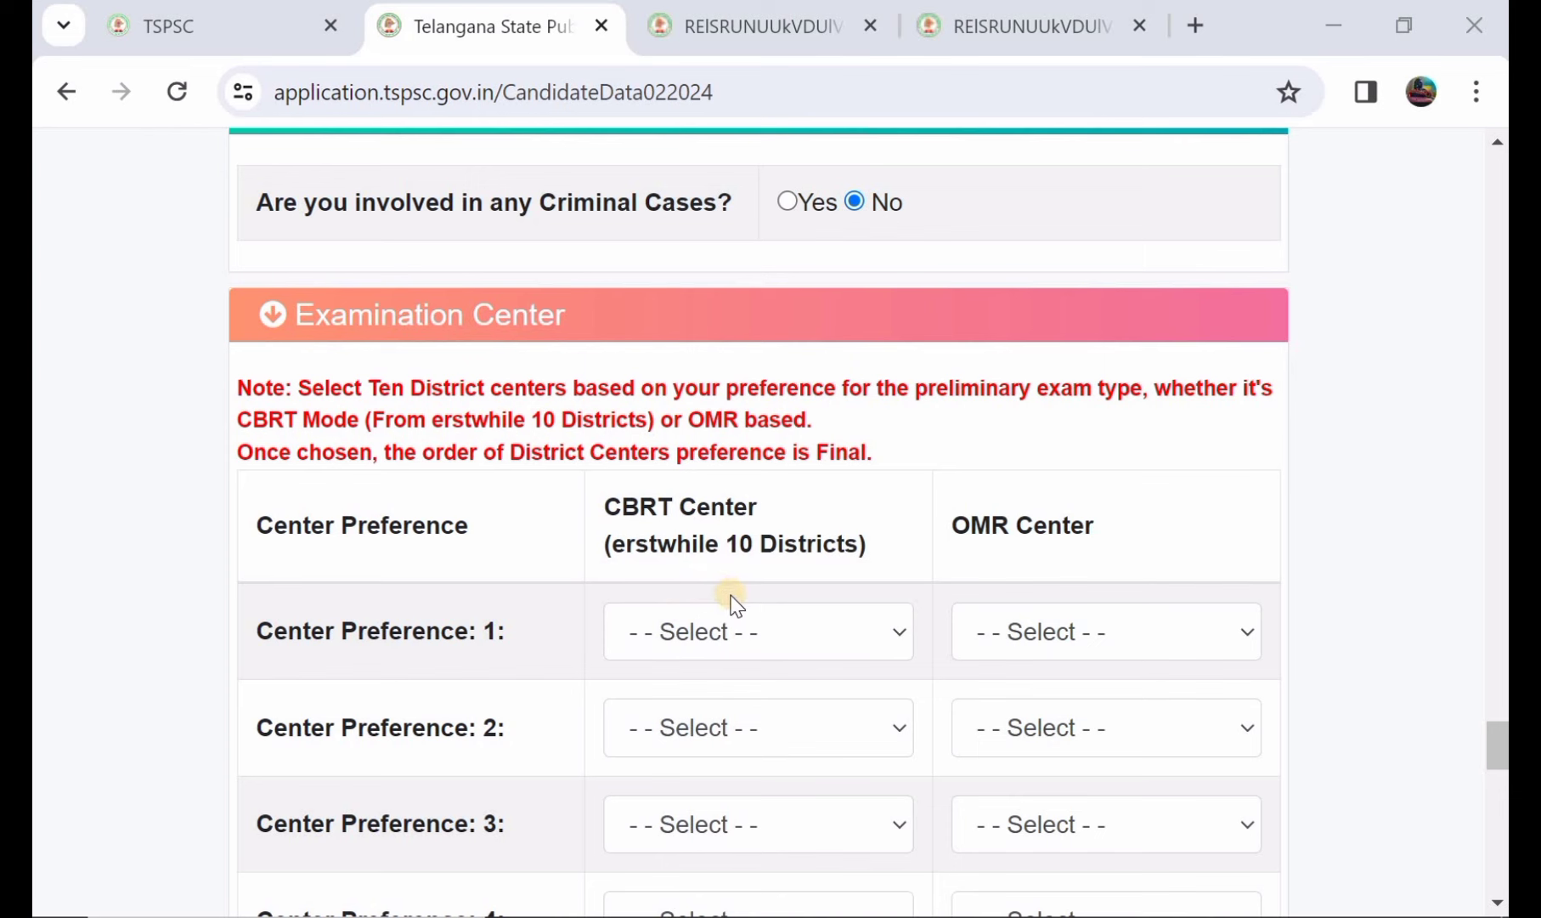
# Set centre preference 1 to Warangal for CBRT and Mahabubabad for OMR.
pyautogui.click(737, 632)
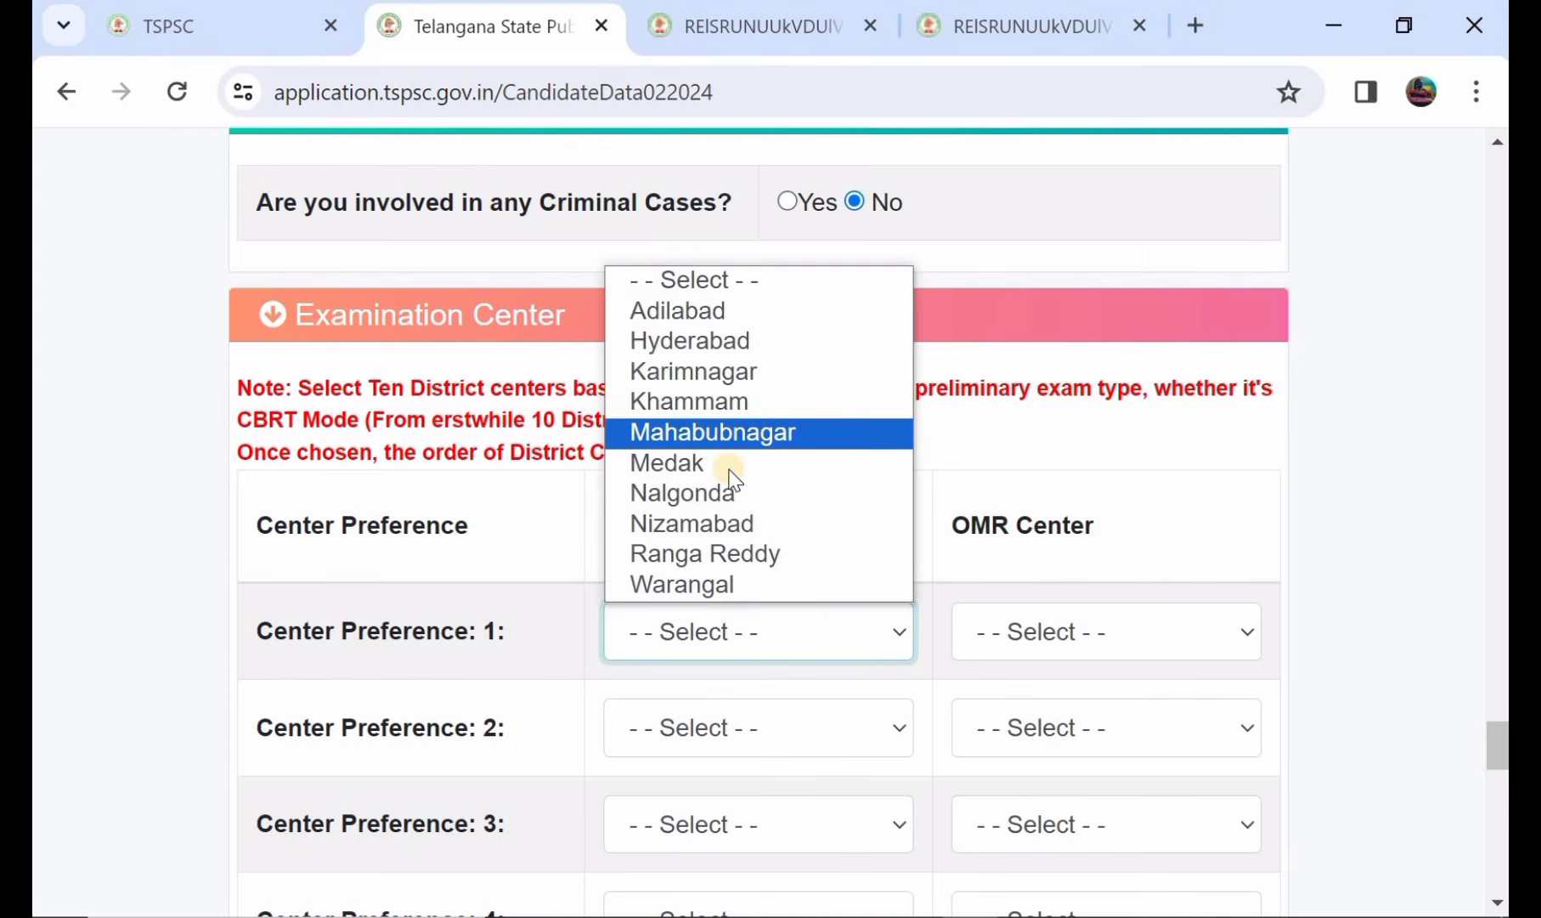
pyautogui.click(731, 585)
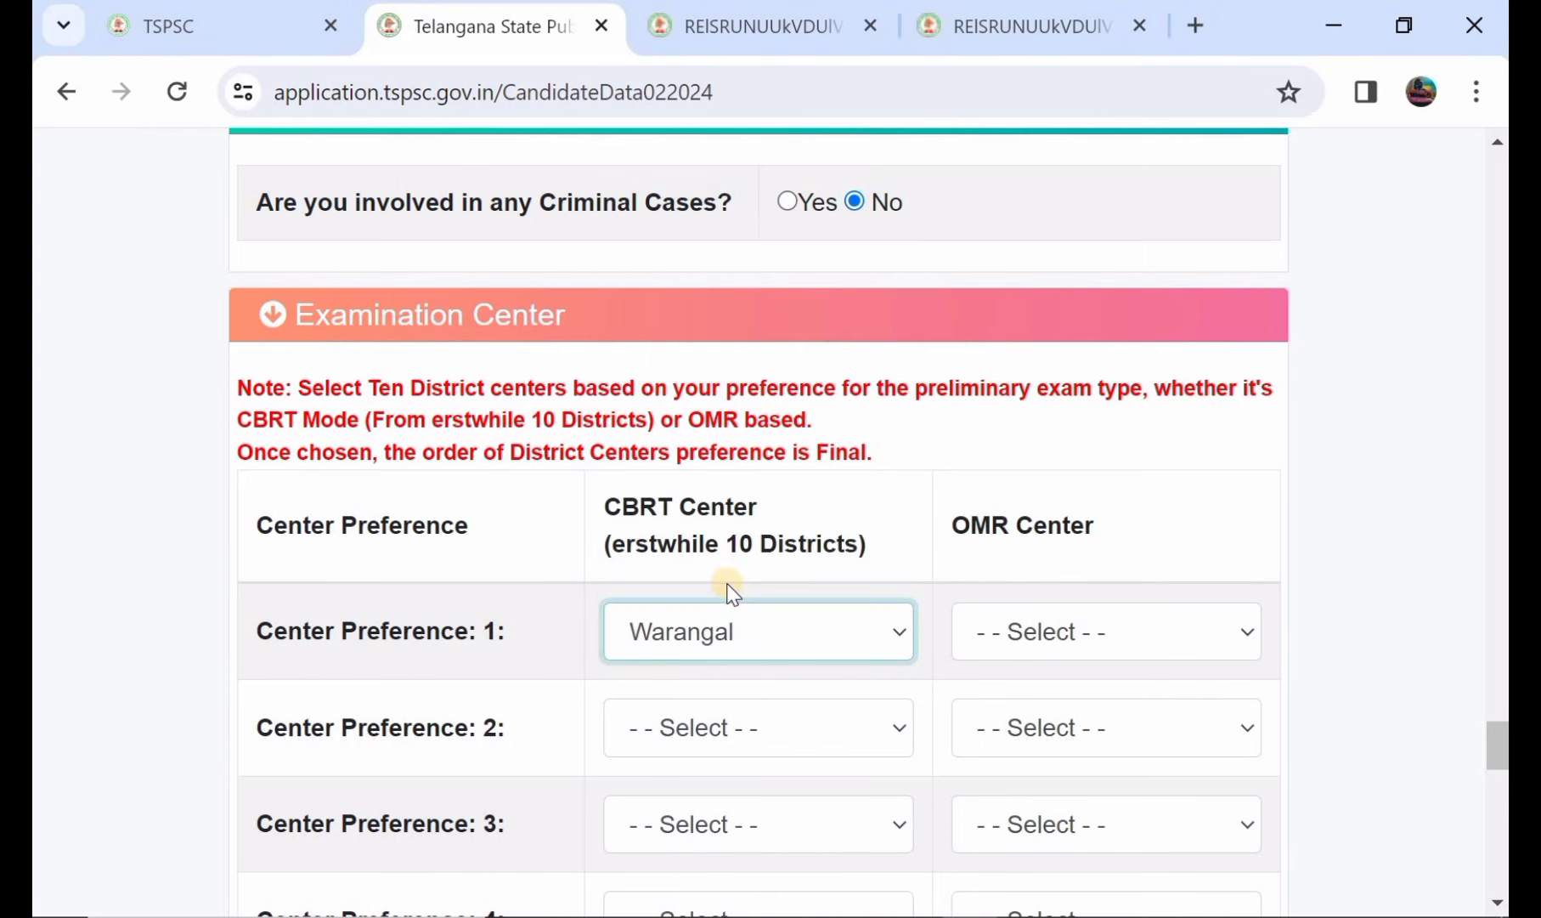
pyautogui.scroll(-1, 1080, 475)
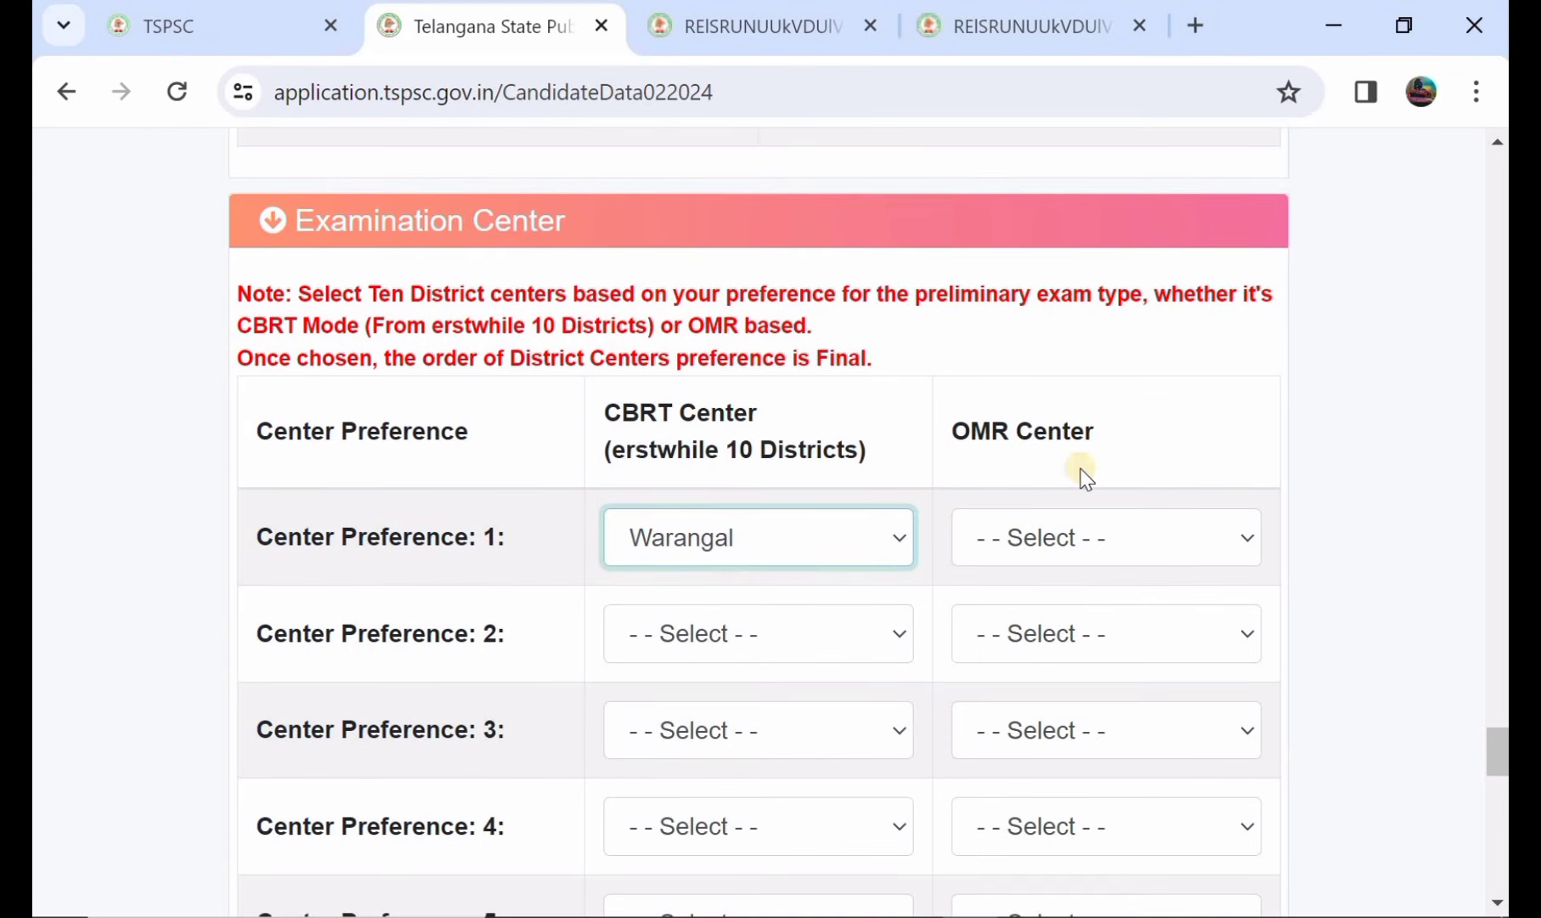
pyautogui.click(1031, 543)
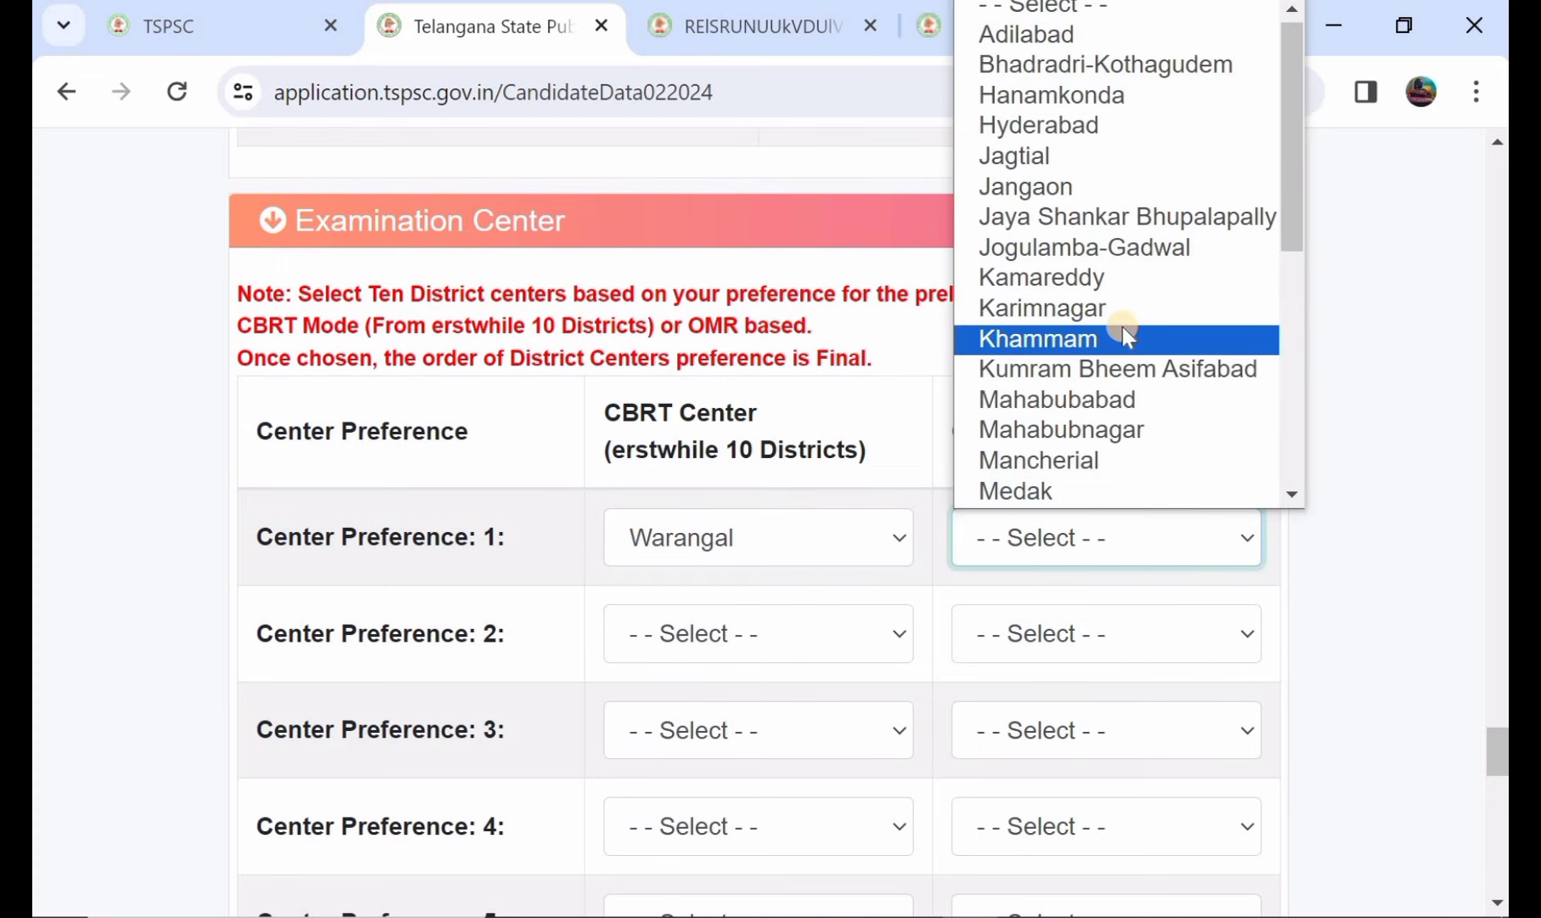
pyautogui.click(1080, 400)
pyautogui.scroll(-3, 1077, 403)
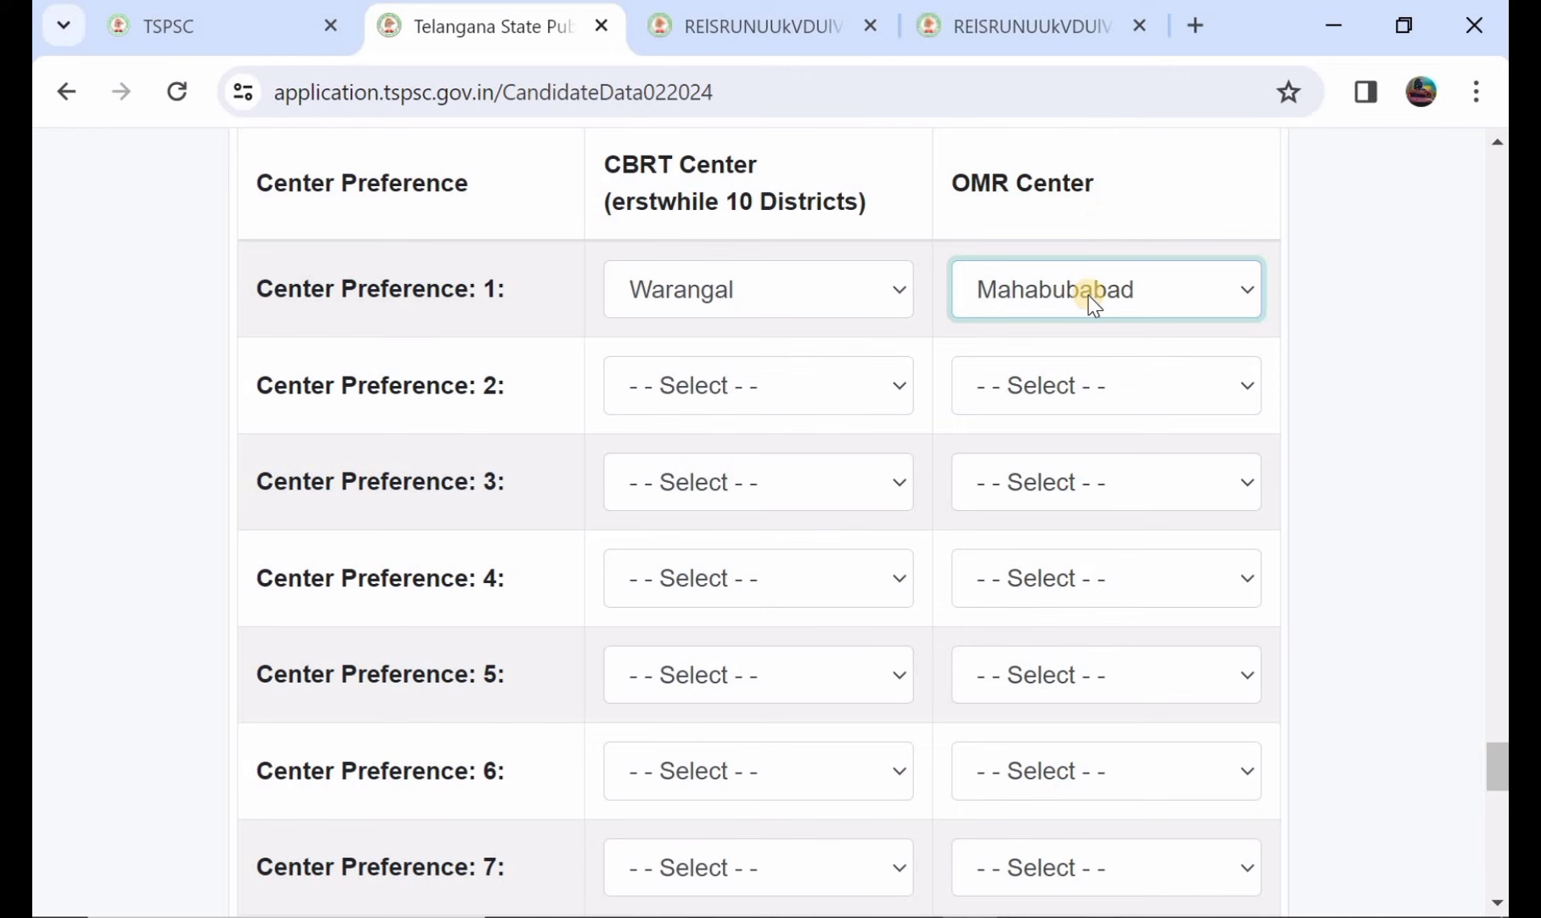
pyautogui.scroll(1, 1094, 304)
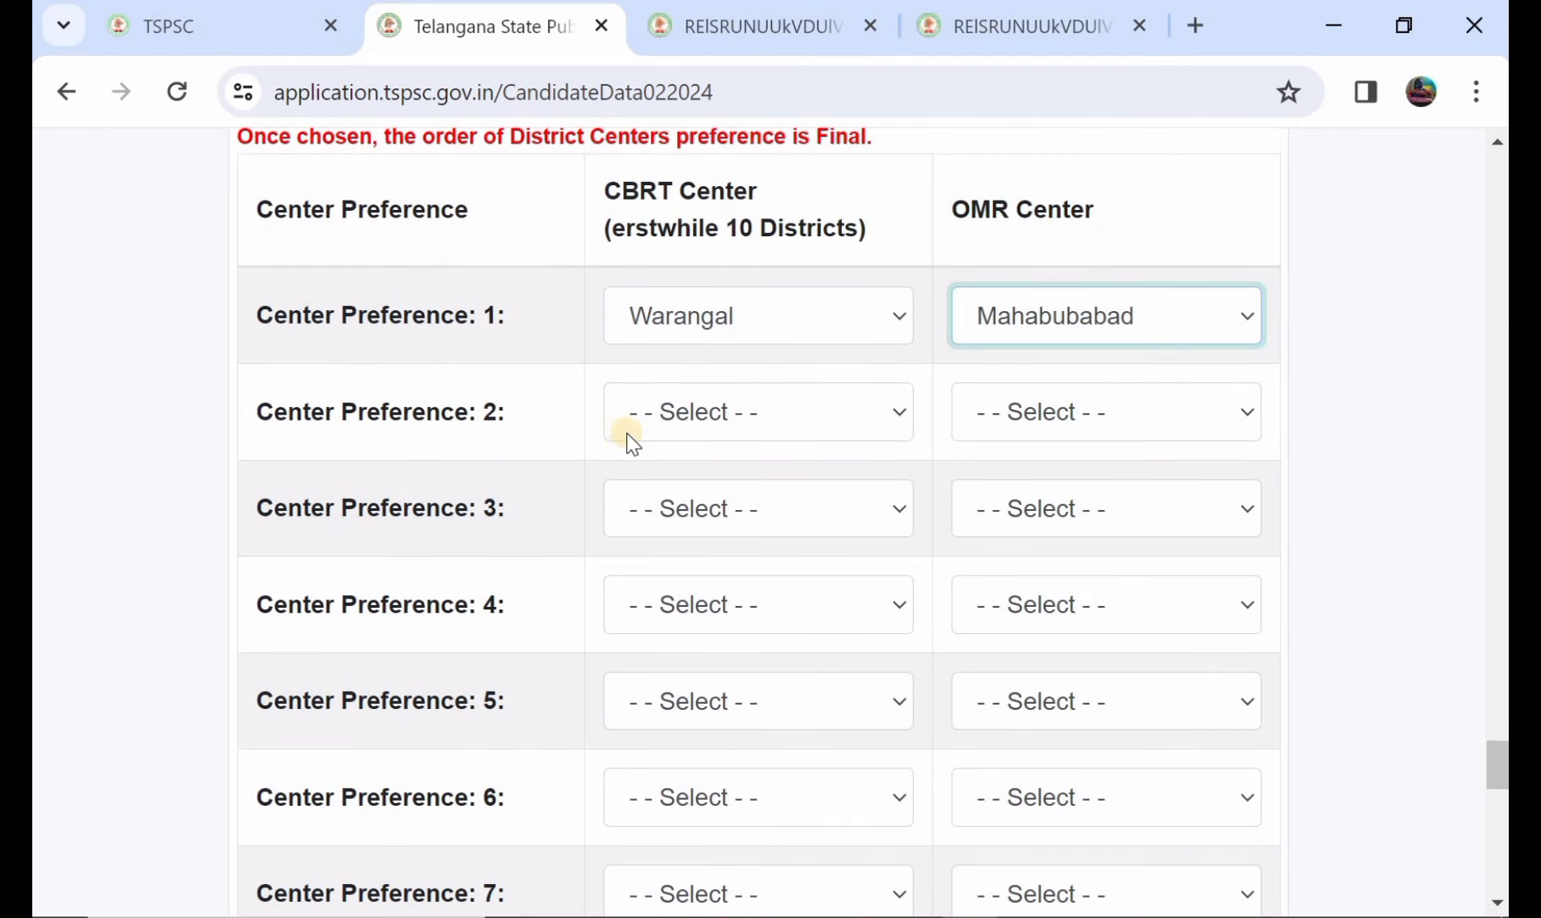
# Set centre preference 2 to Khammam for both CBRT and OMR.
pyautogui.click(659, 421)
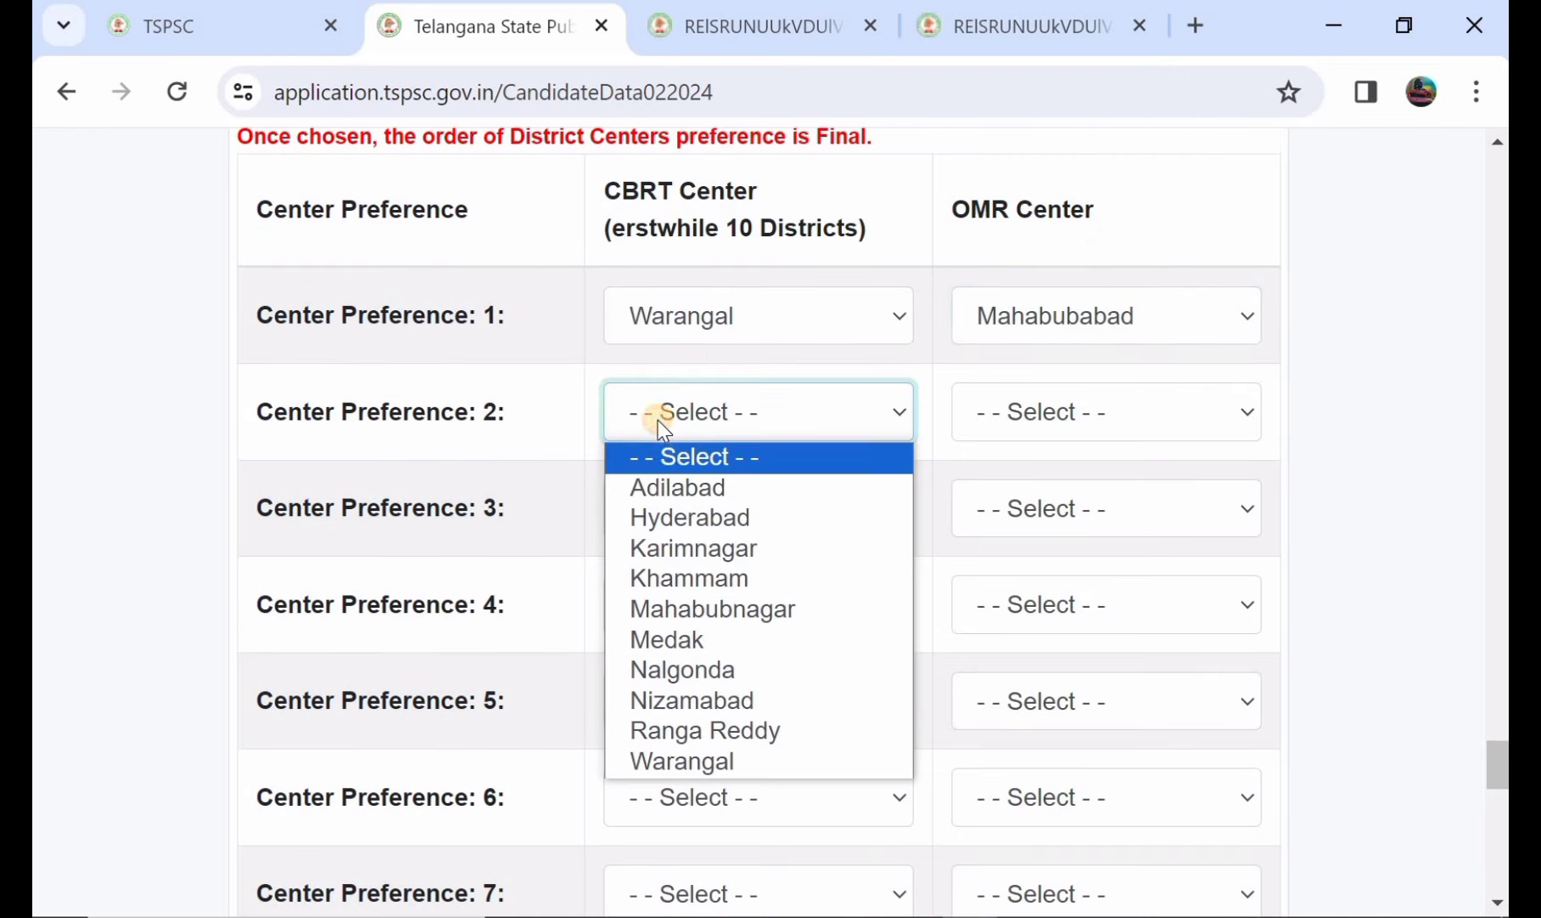
pyautogui.click(704, 586)
pyautogui.click(1044, 429)
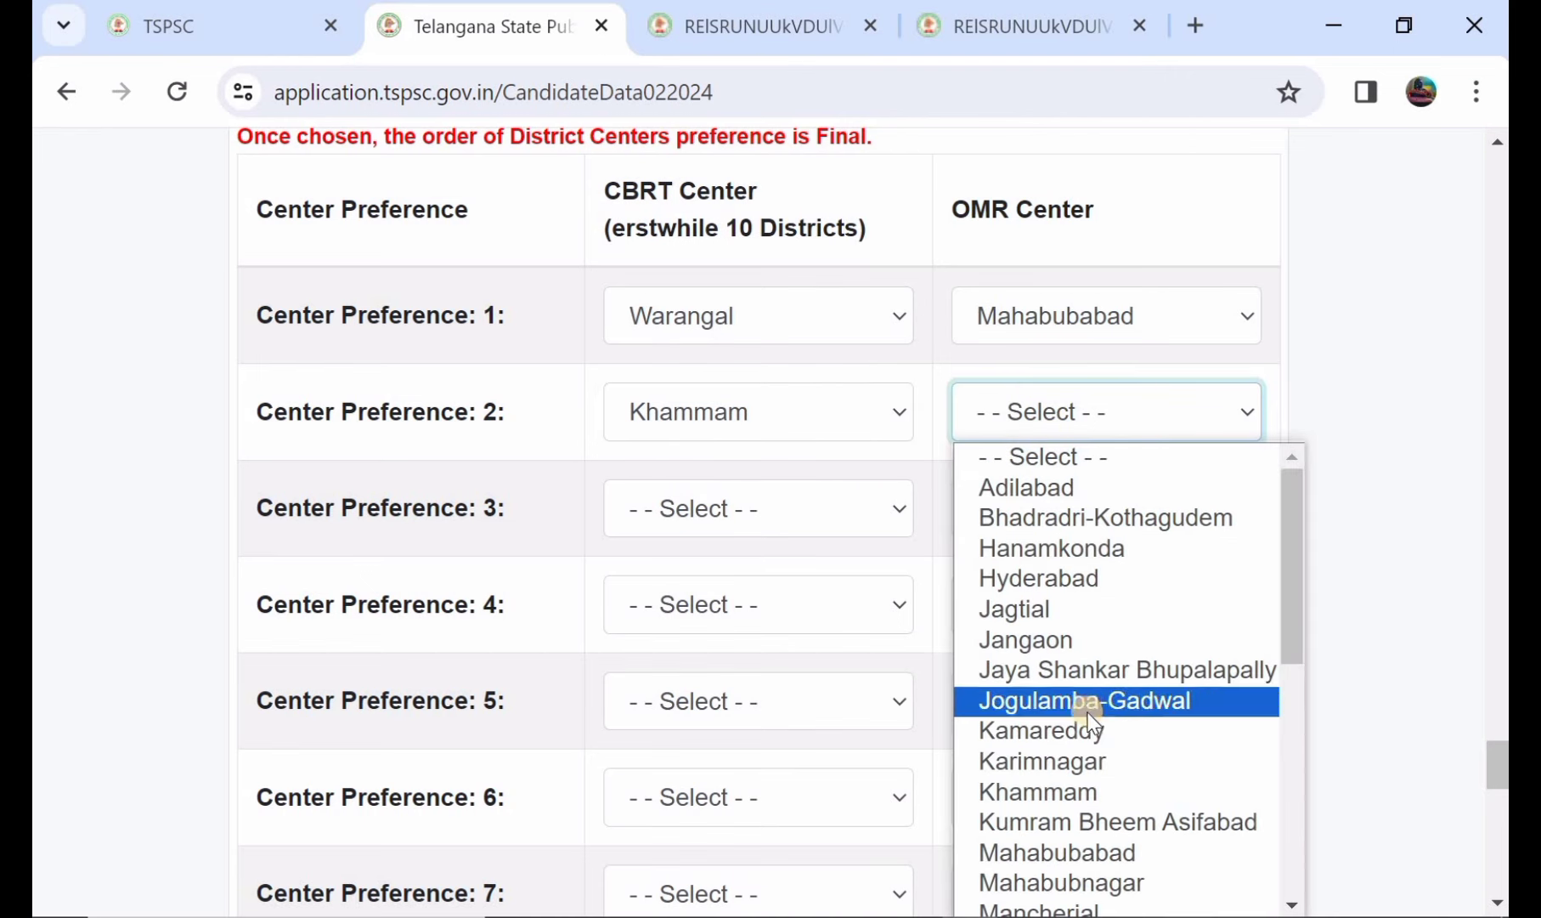
pyautogui.click(1108, 792)
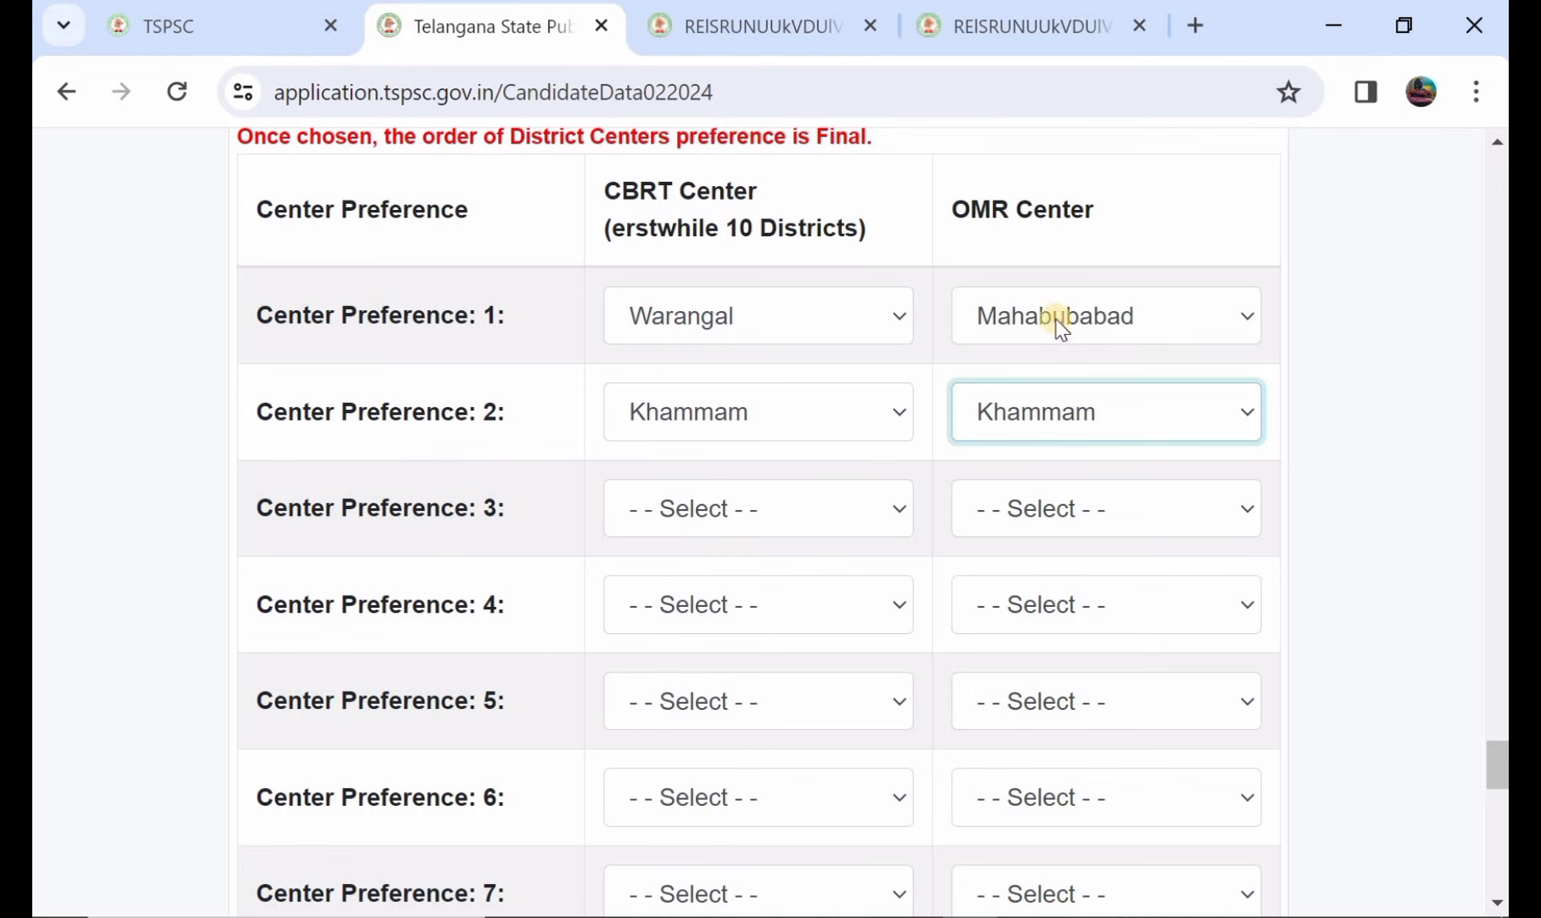
pyautogui.scroll(-4, 1093, 599)
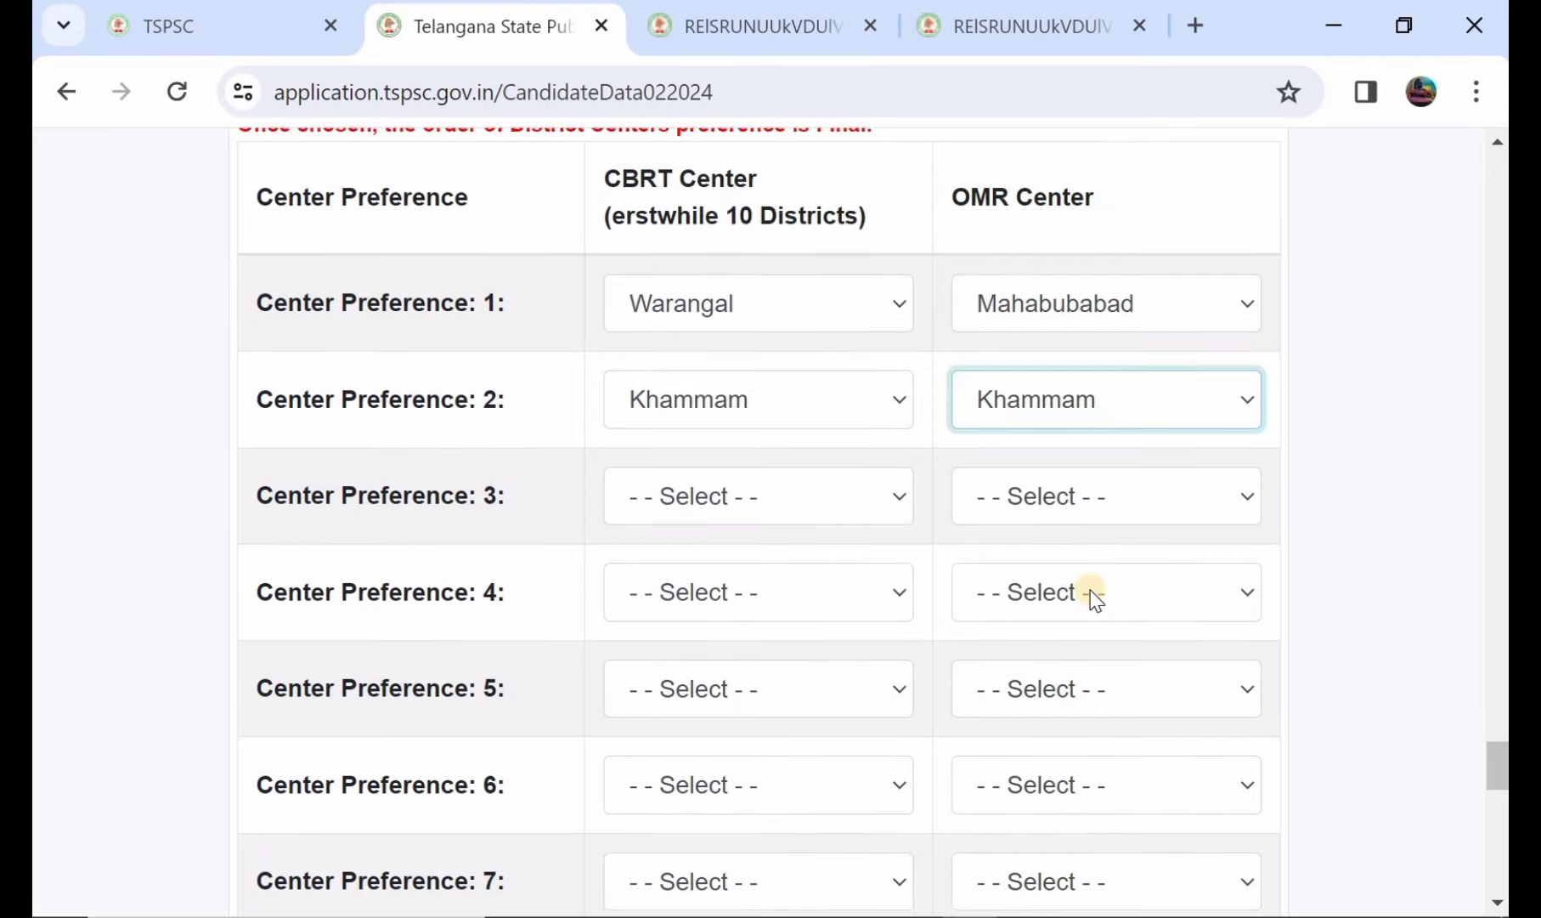
# Tick 'I accept the above declaration' at the bottom of the form.
pyautogui.scroll(-5, 1090, 589)
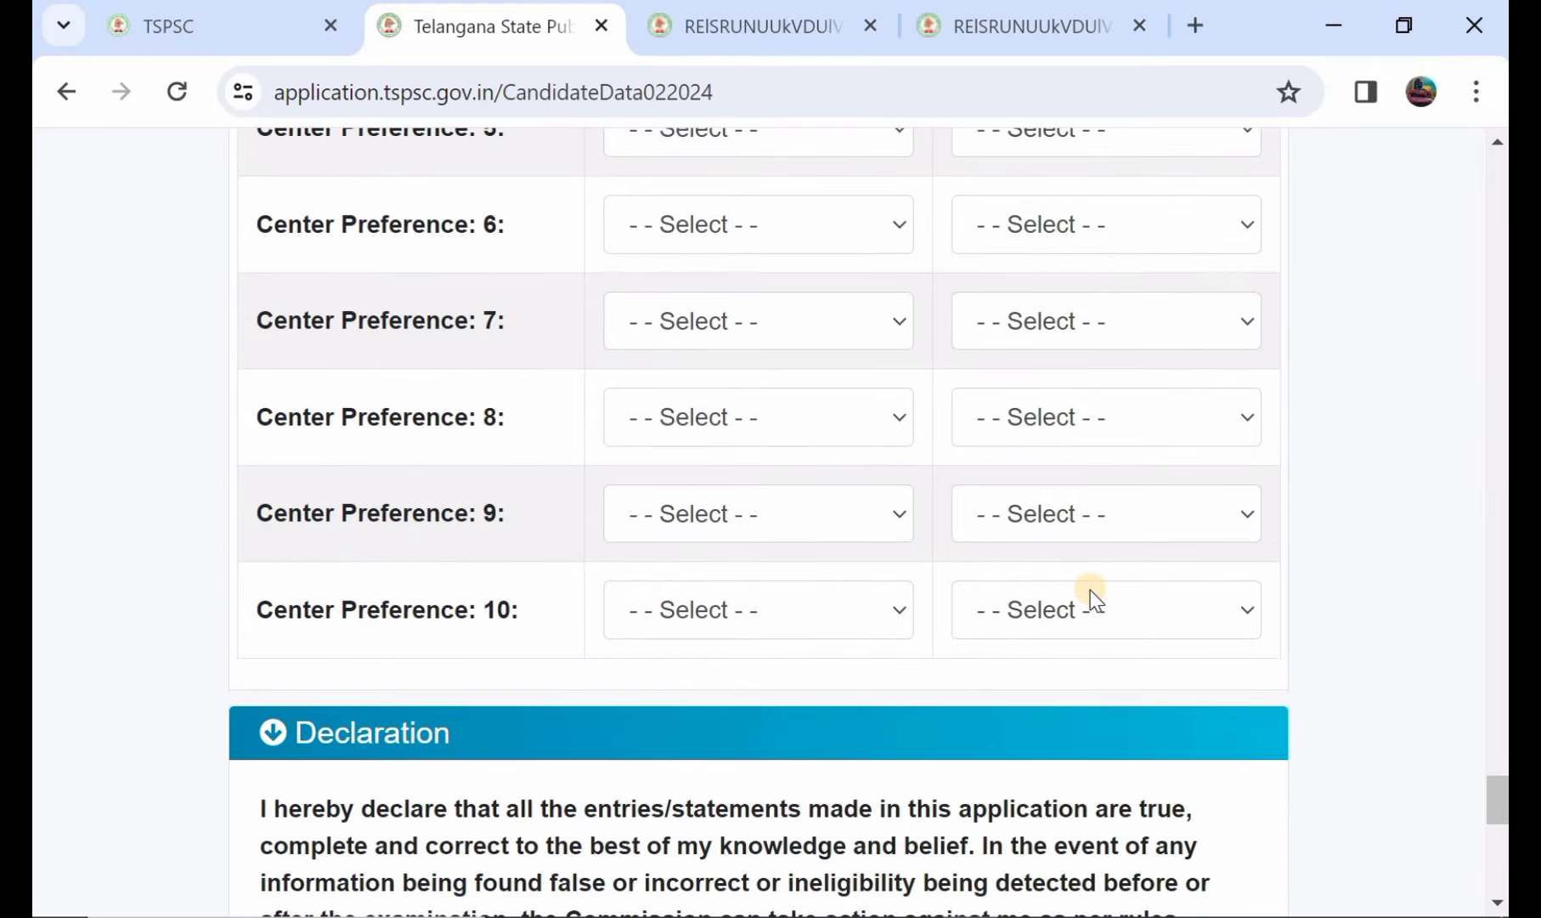
pyautogui.scroll(-1, 983, 579)
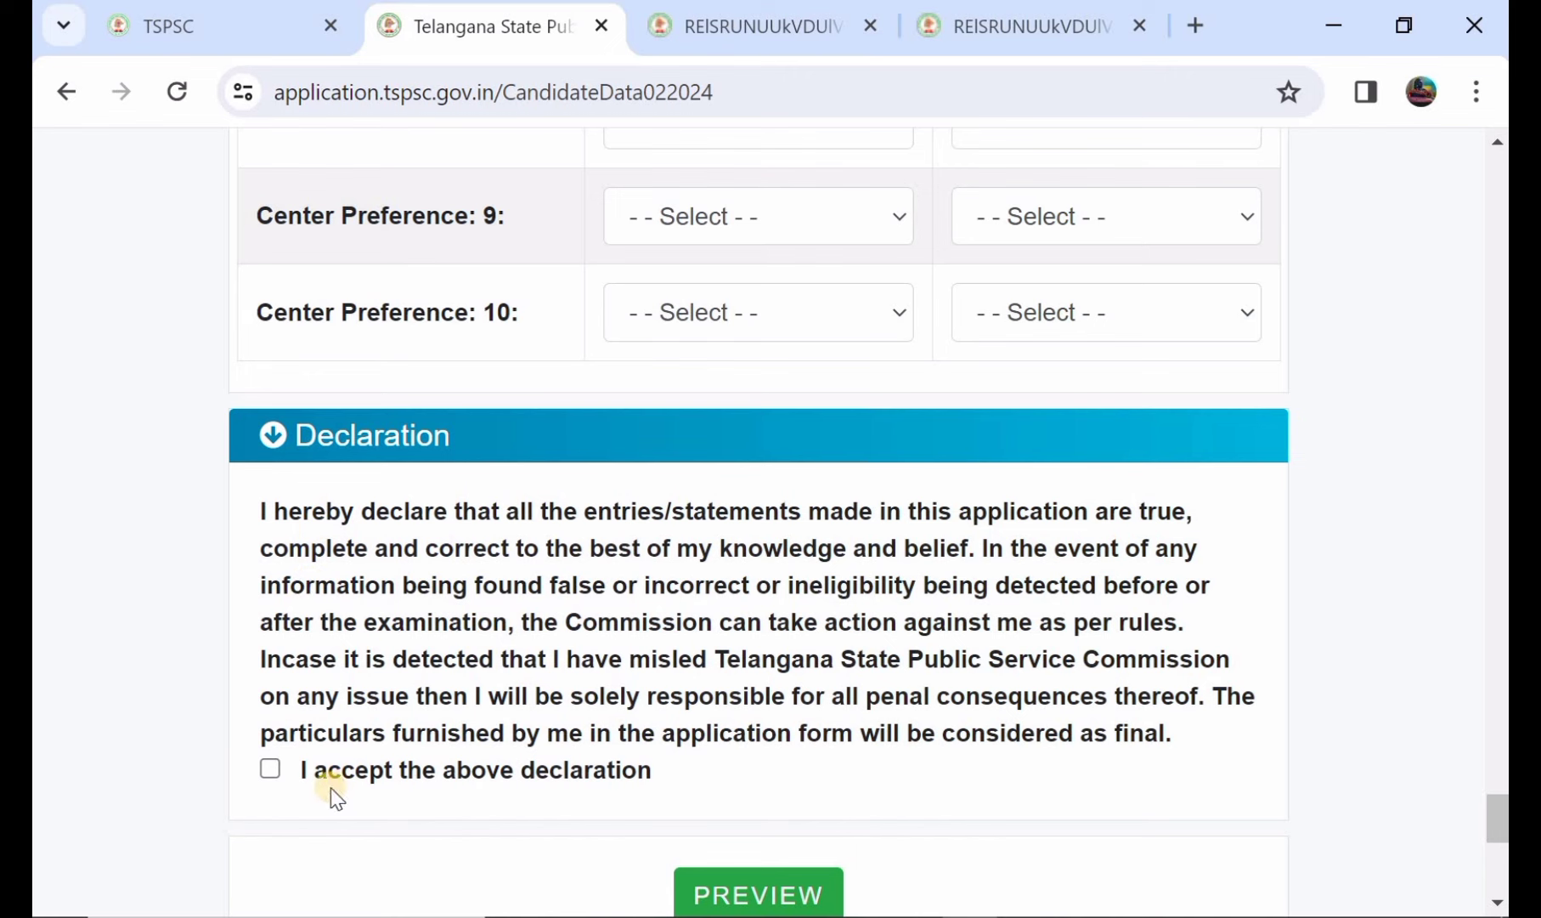
pyautogui.click(270, 770)
pyautogui.scroll(-1, 894, 630)
pyautogui.scroll(-2, 893, 630)
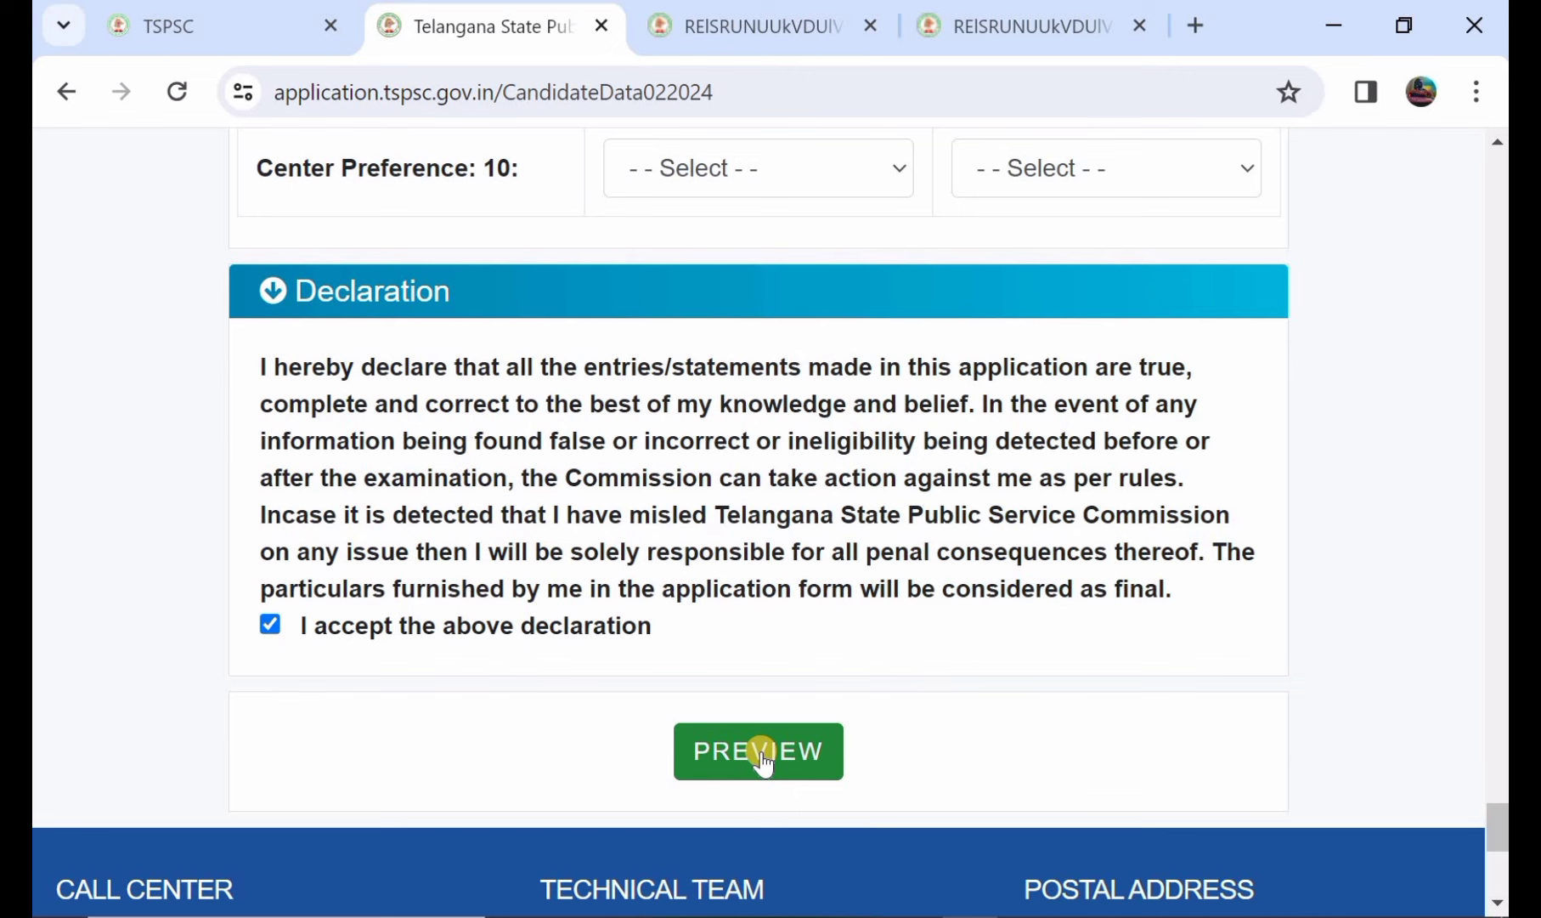
# Preview the application and check its centre preferences and 200 fee.
pyautogui.click(762, 752)
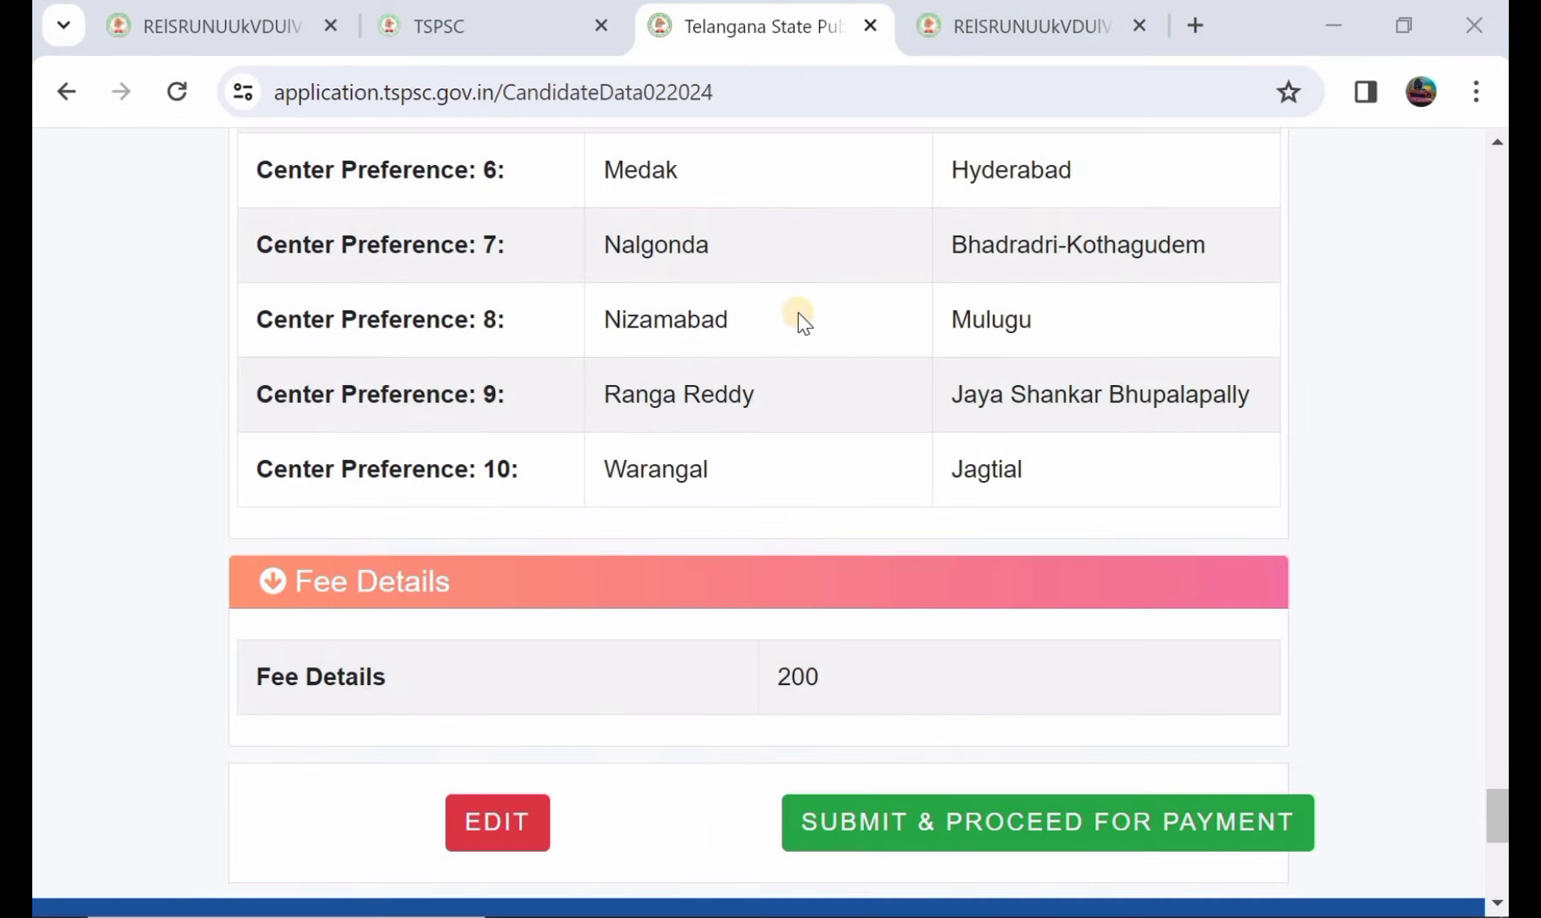
pyautogui.scroll(1, 803, 321)
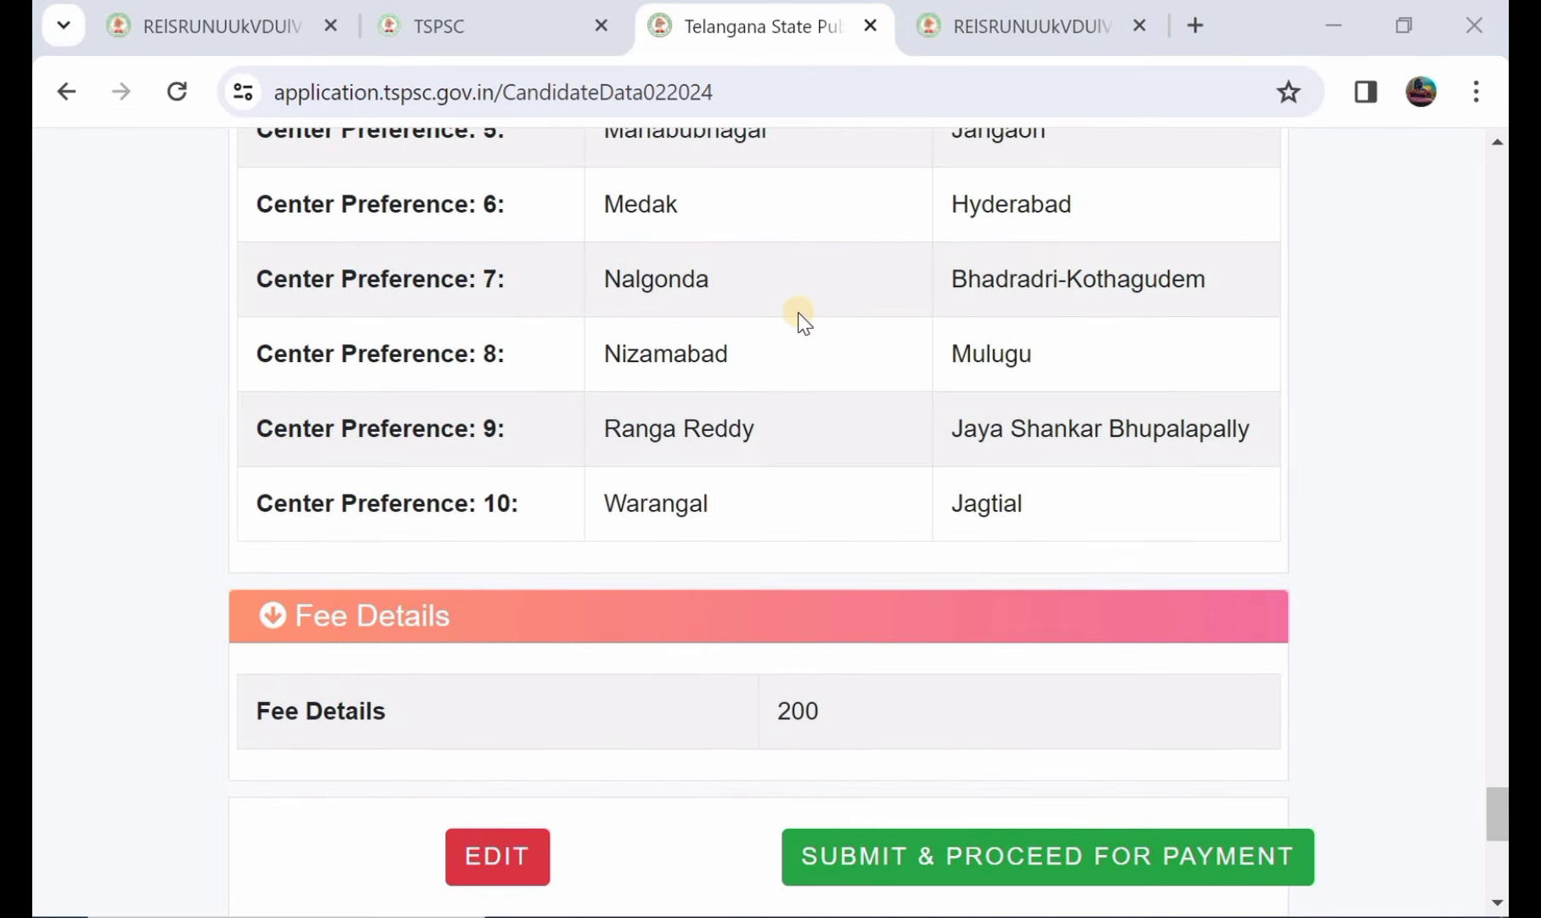
pyautogui.scroll(1, 798, 313)
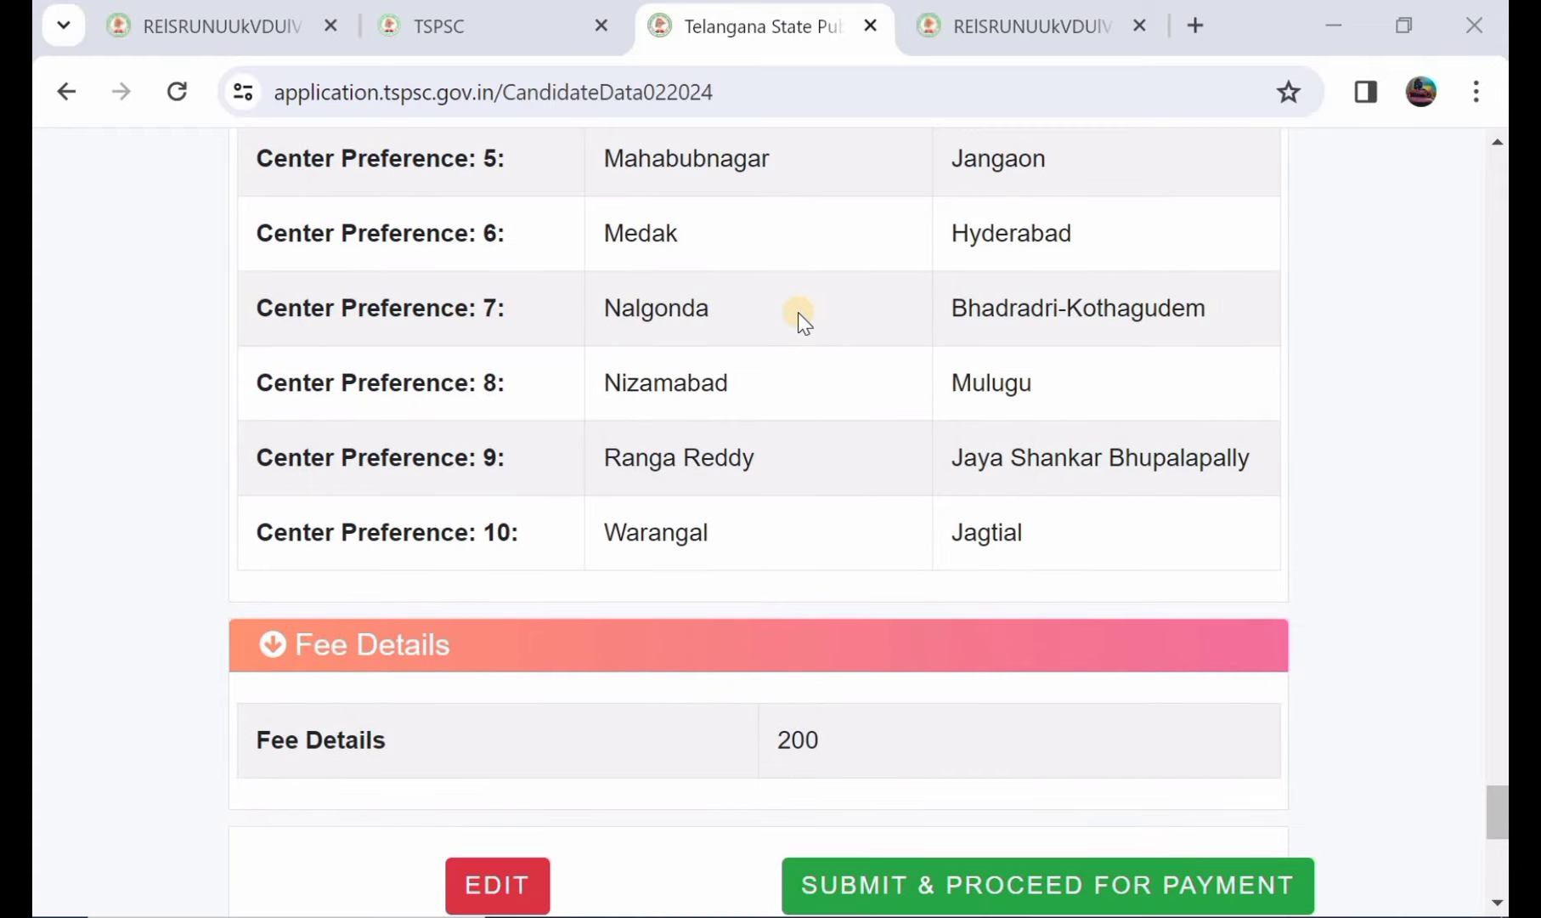
pyautogui.scroll(2, 799, 312)
pyautogui.scroll(-3, 799, 311)
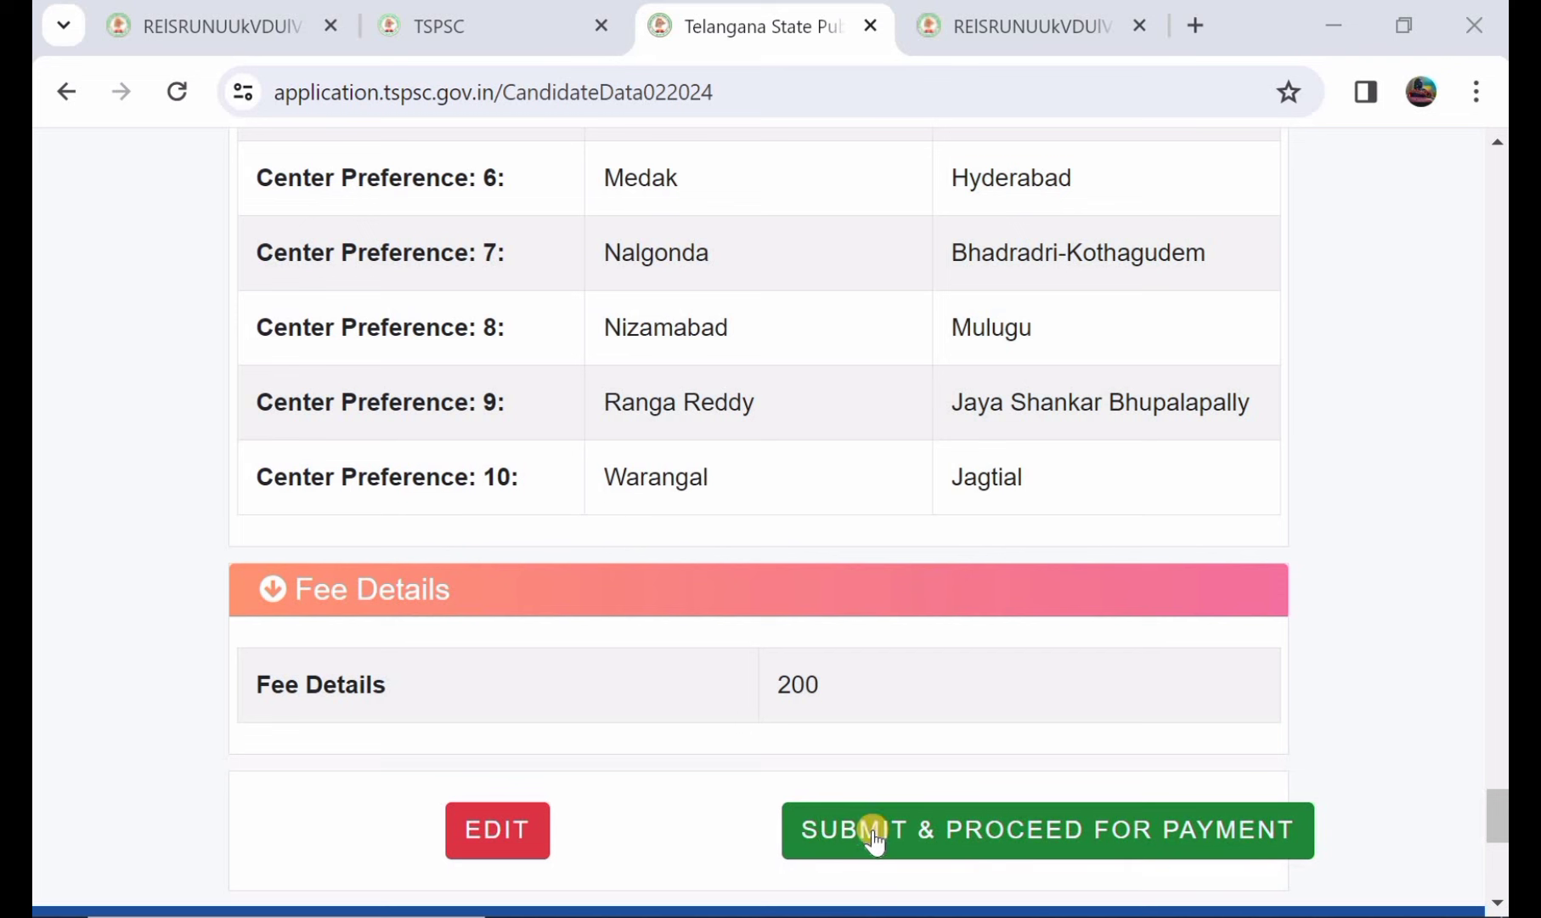
# Submit the application, pick Credit / Debit Cards on the ₹200 BillDesk page, then return to the guide PDF.
pyautogui.click(1109, 835)
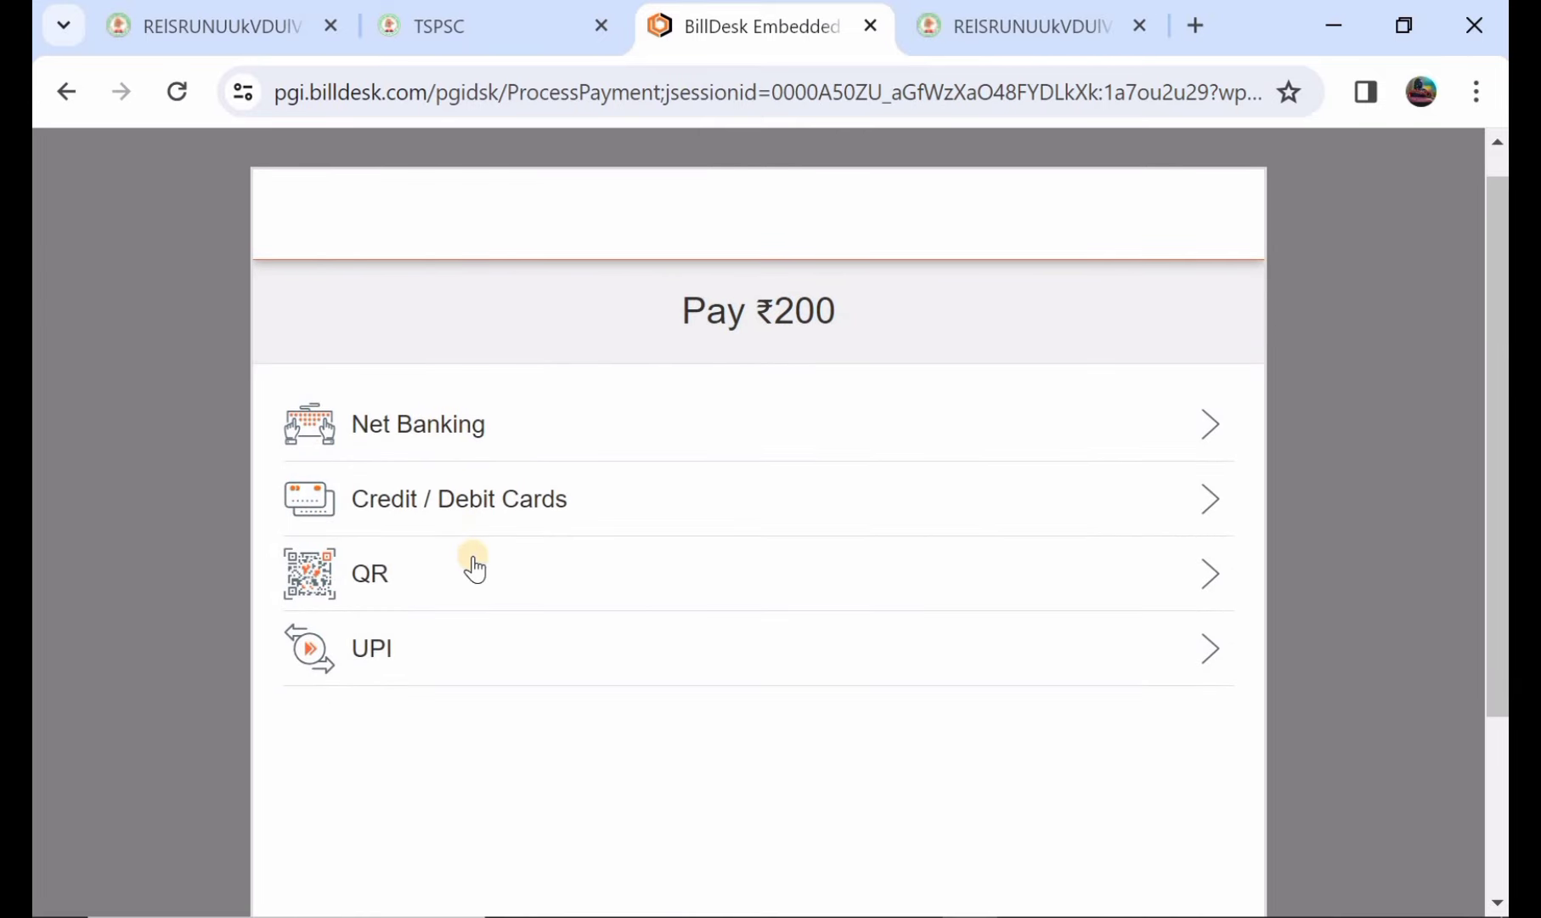
pyautogui.click(561, 500)
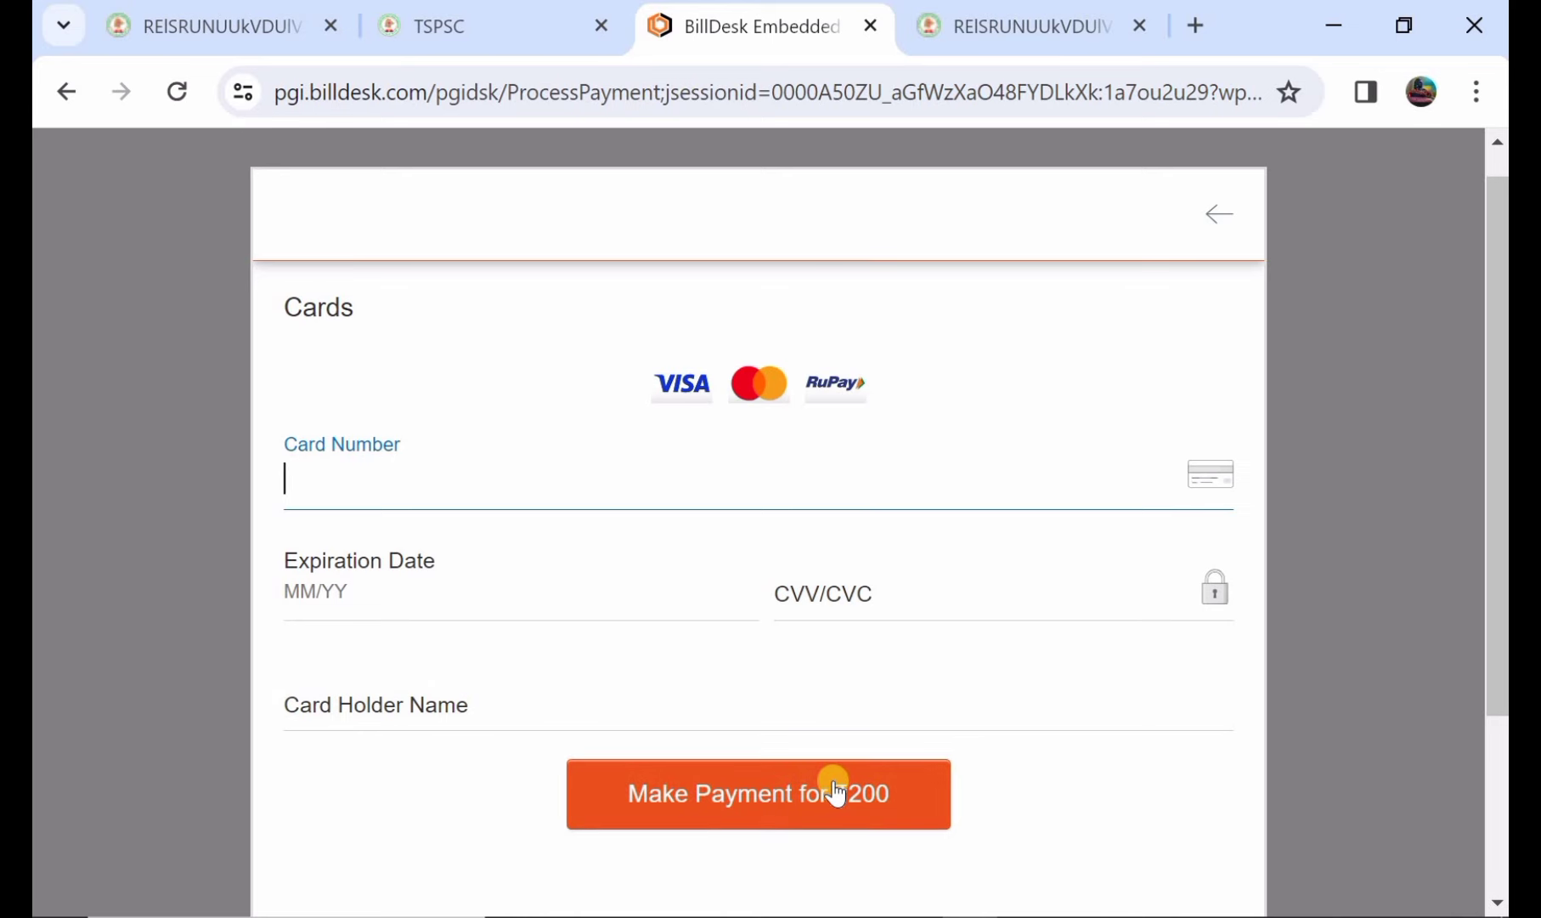
pyautogui.click(189, 24)
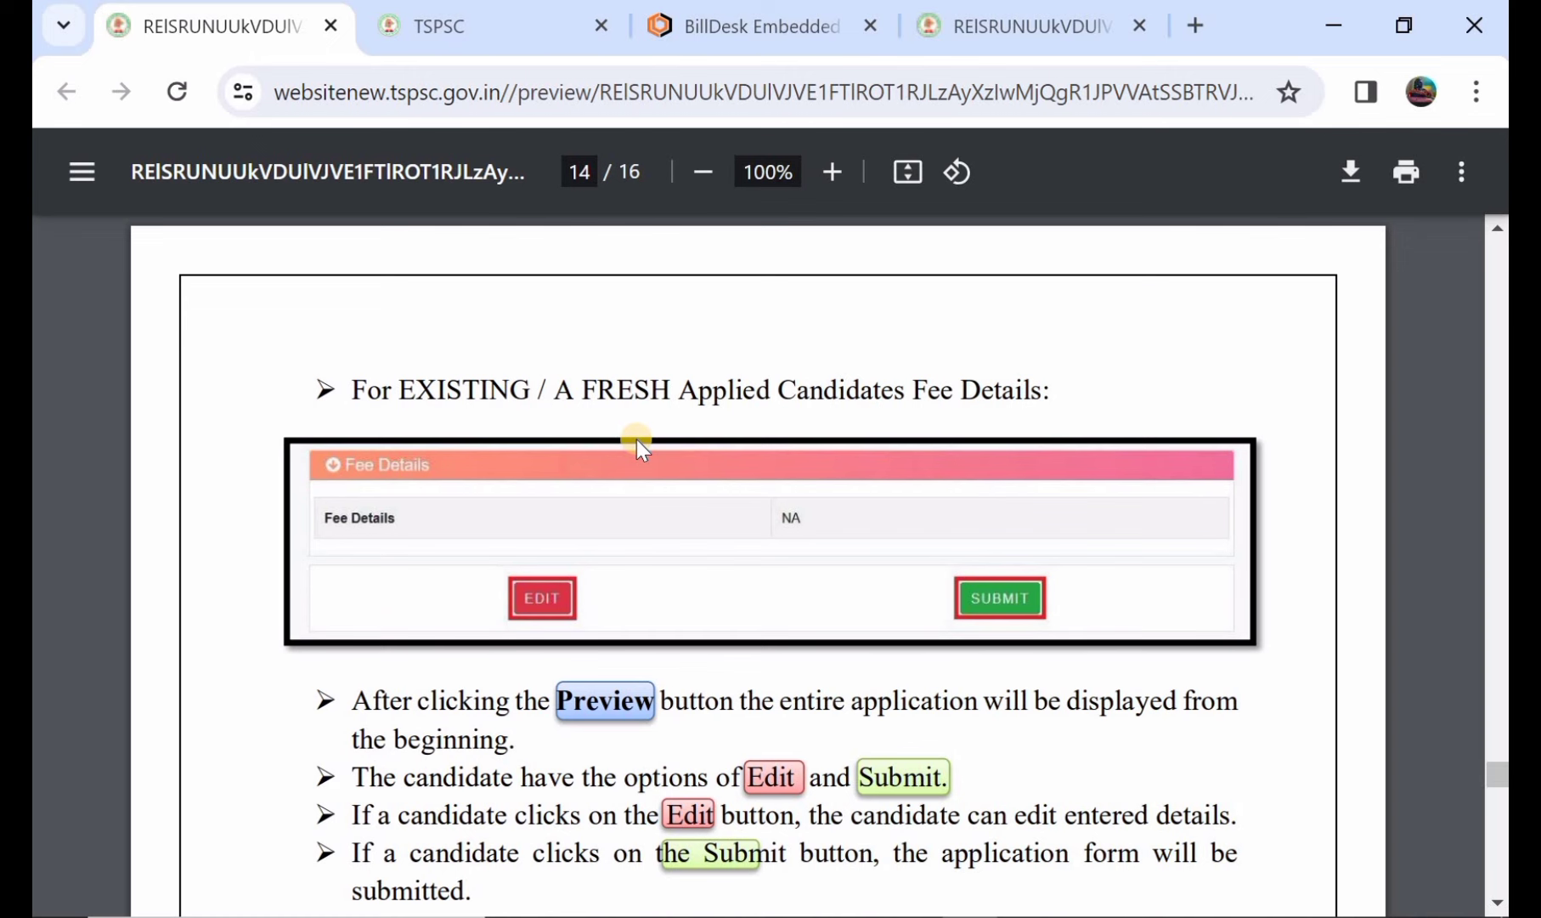
# Scroll the guide PDF from page 14 to 16 through the Fee Details, BillDesk and confirmation instructions.
pyautogui.scroll(-1, 637, 439)
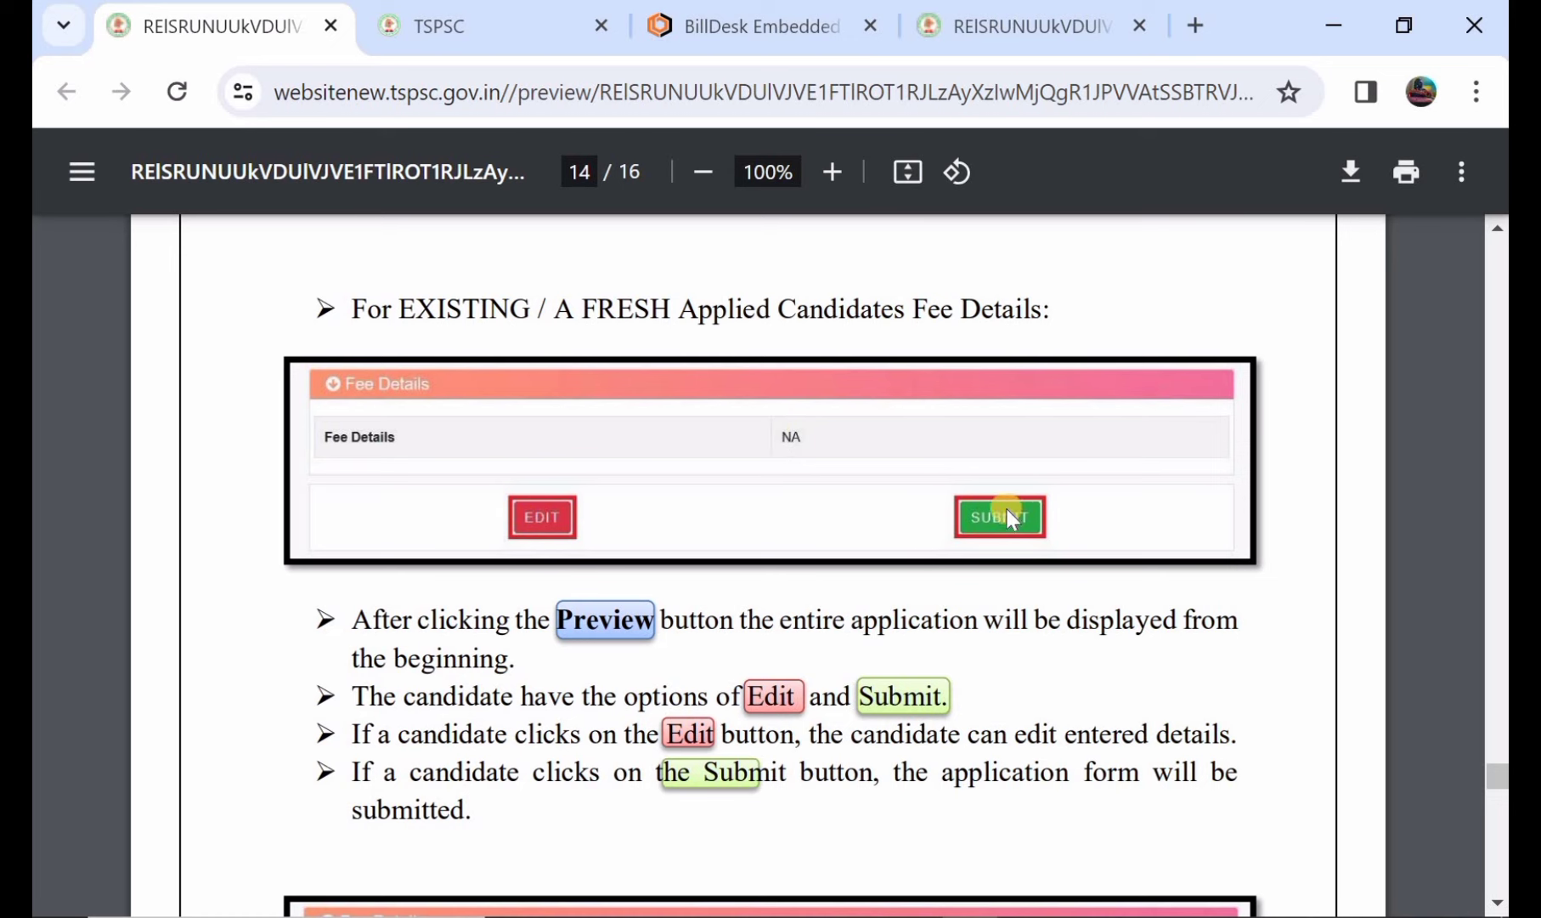
pyautogui.scroll(-3, 1016, 511)
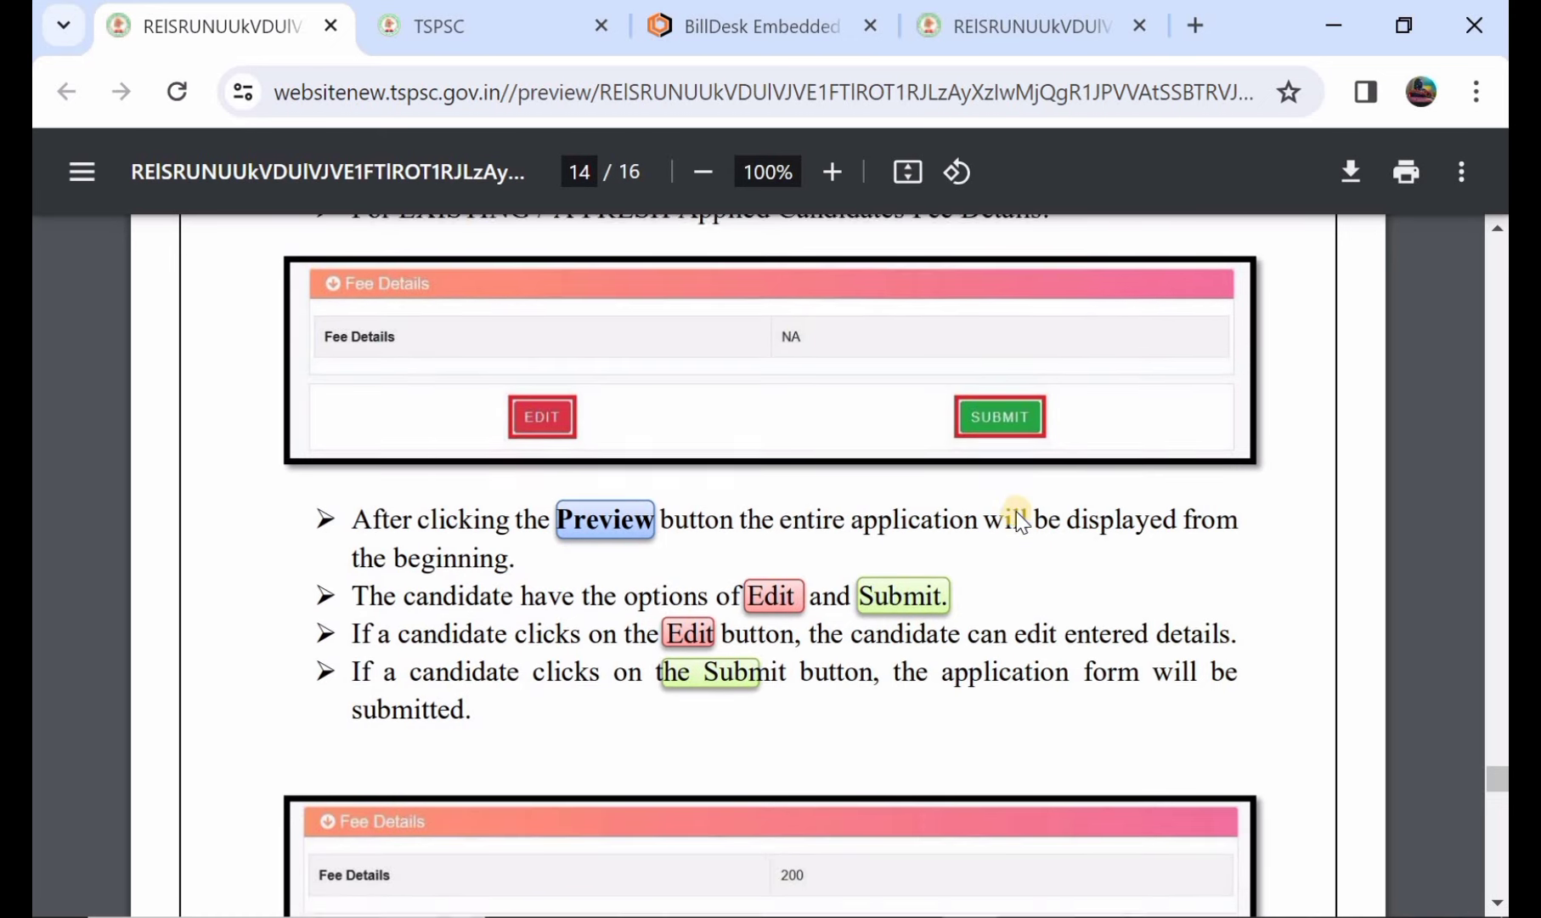
pyautogui.scroll(-2, 1016, 511)
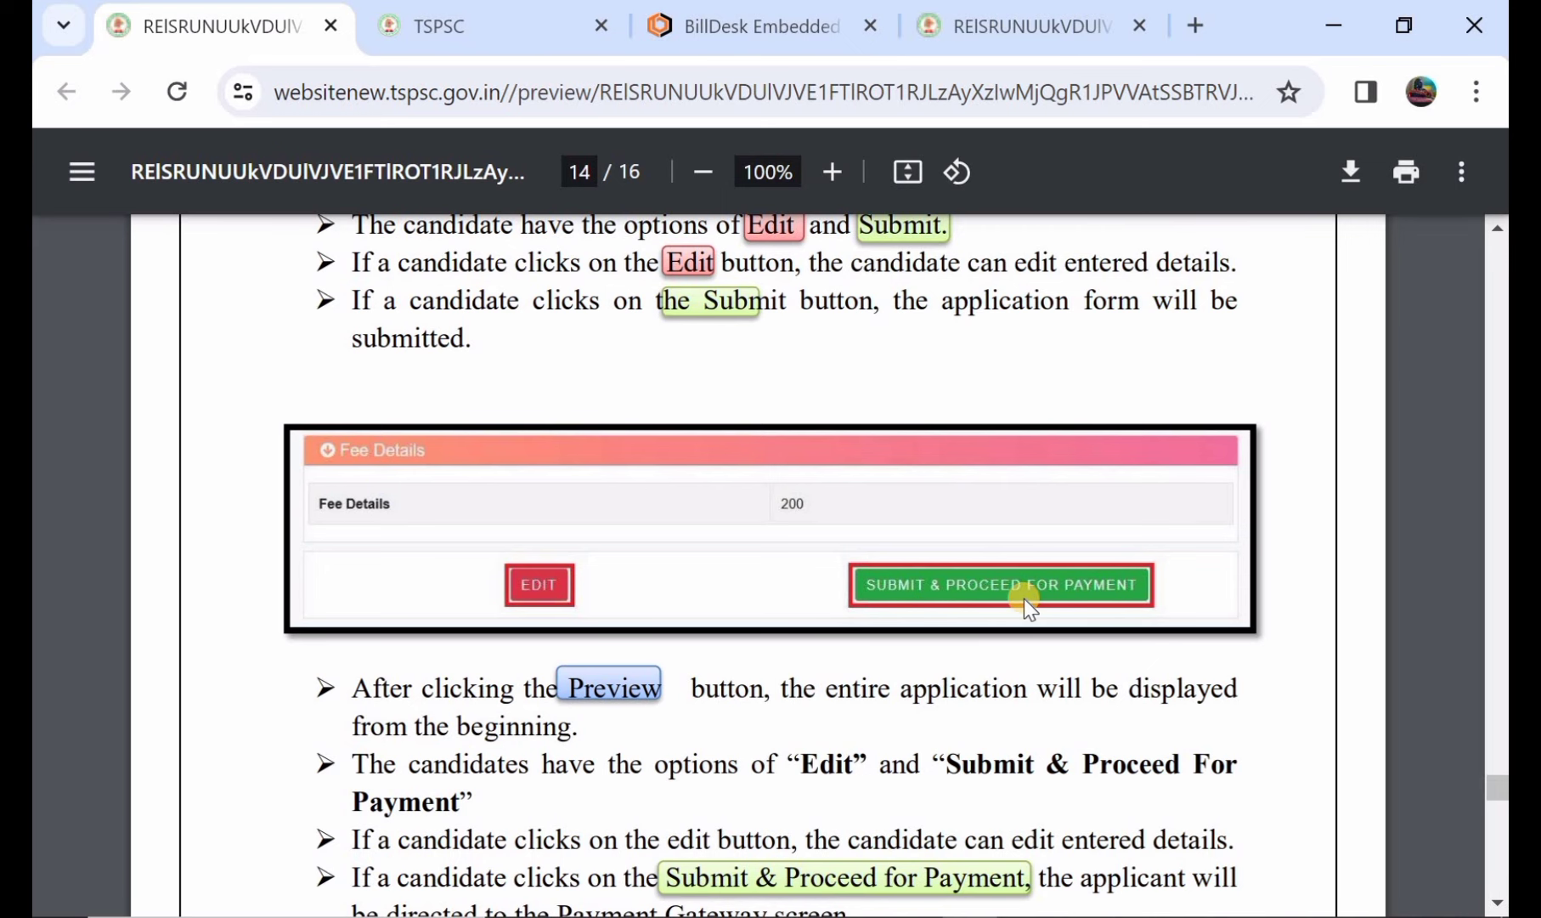
pyautogui.scroll(-6, 1024, 598)
pyautogui.scroll(-7, 1024, 599)
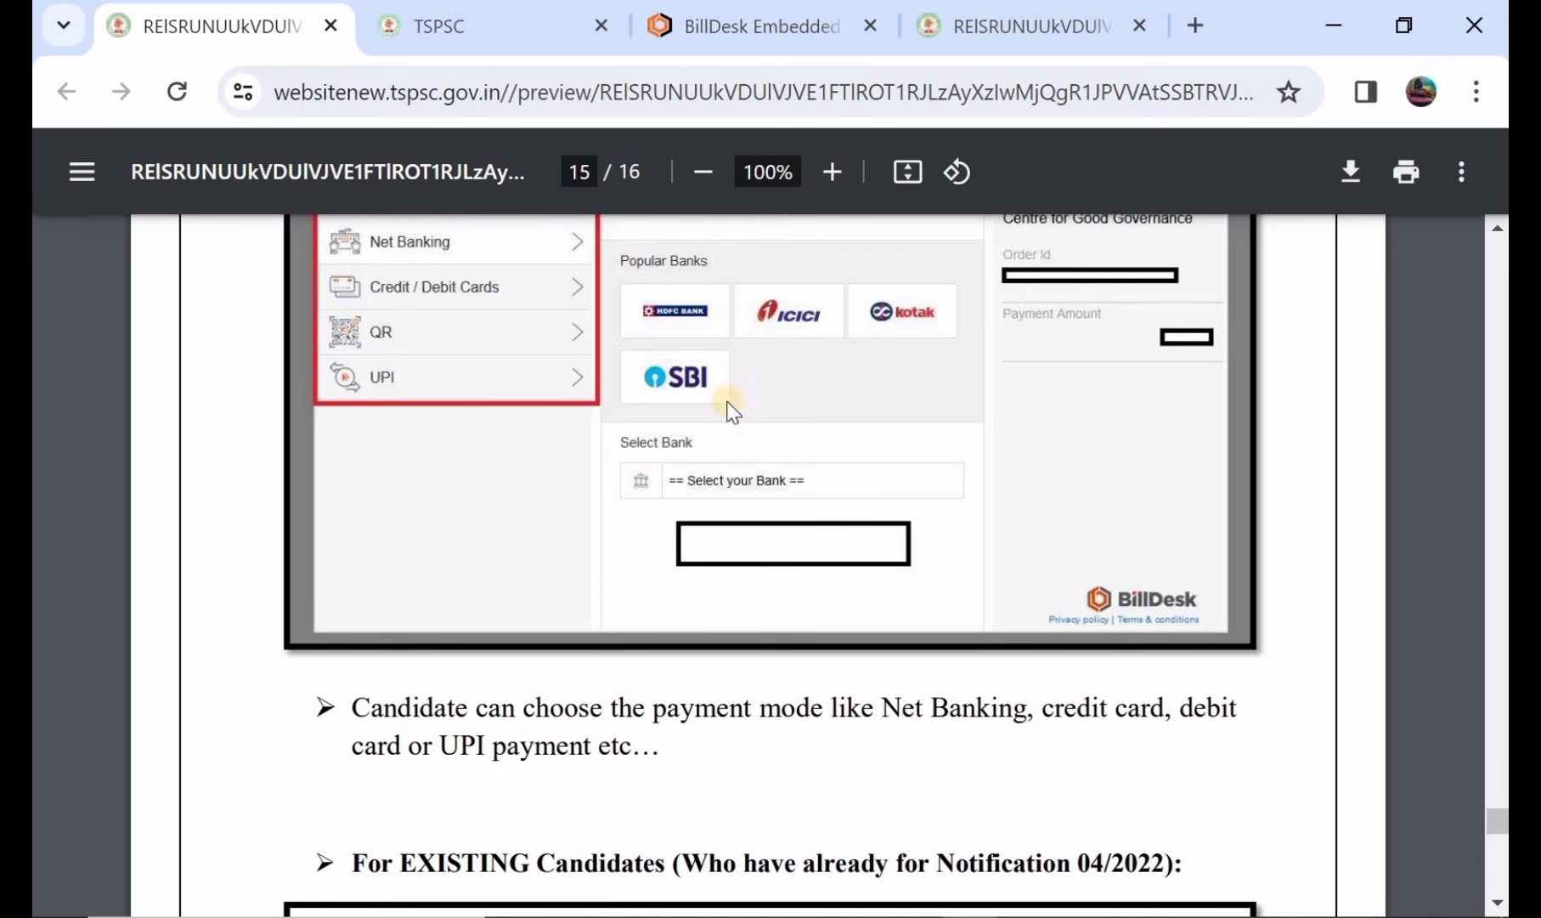
pyautogui.scroll(-1, 642, 405)
pyautogui.scroll(-3, 640, 406)
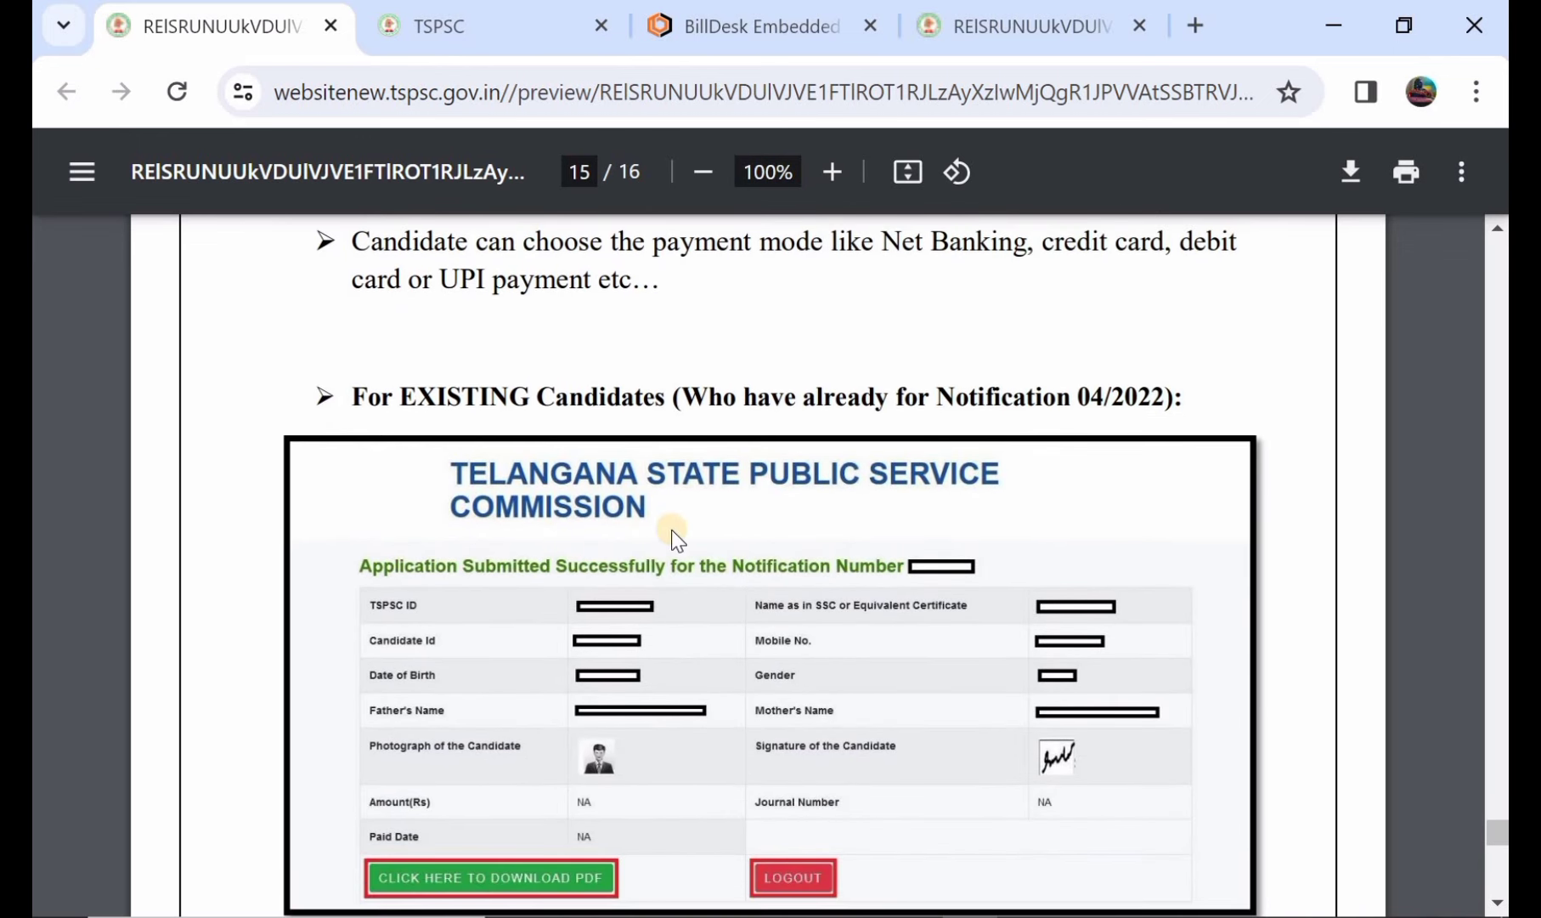
pyautogui.scroll(-1, 678, 633)
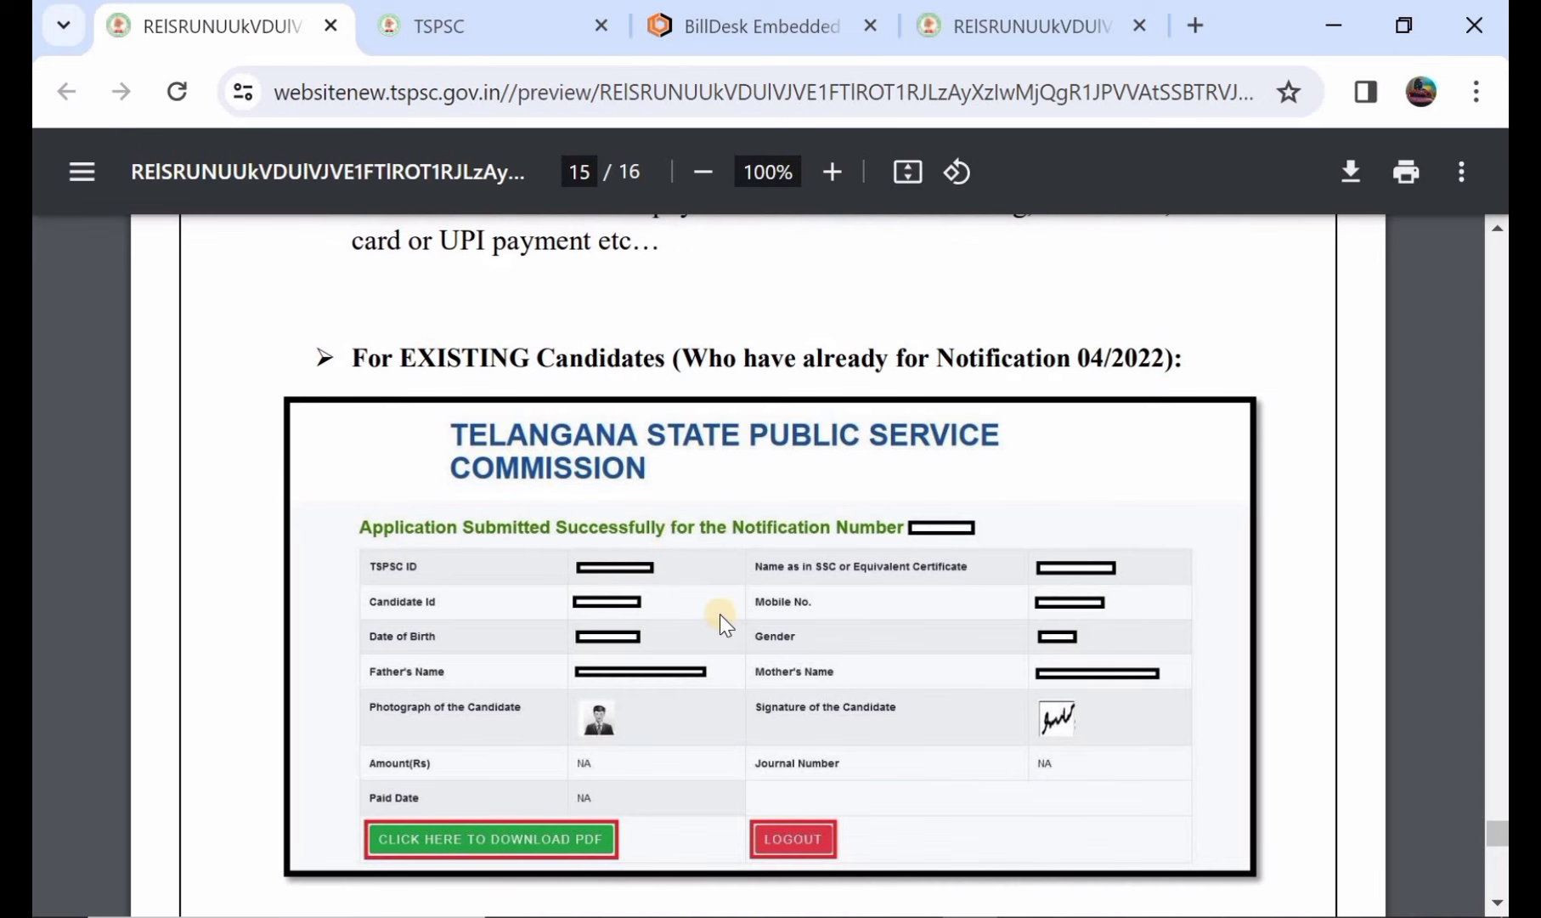
pyautogui.scroll(-1, 720, 614)
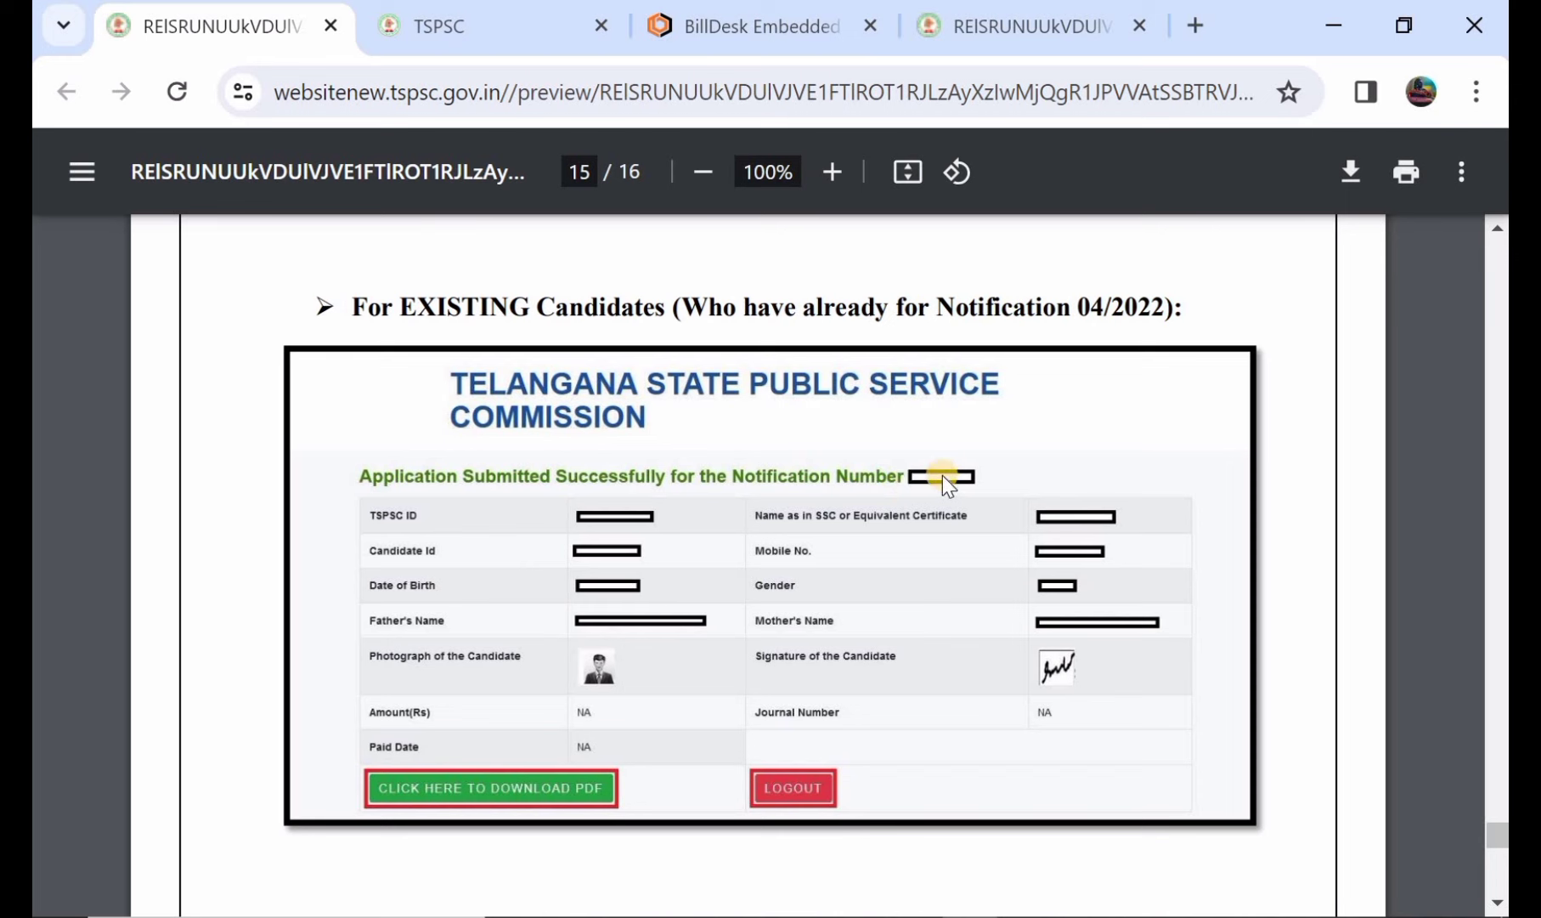
pyautogui.scroll(-1, 451, 693)
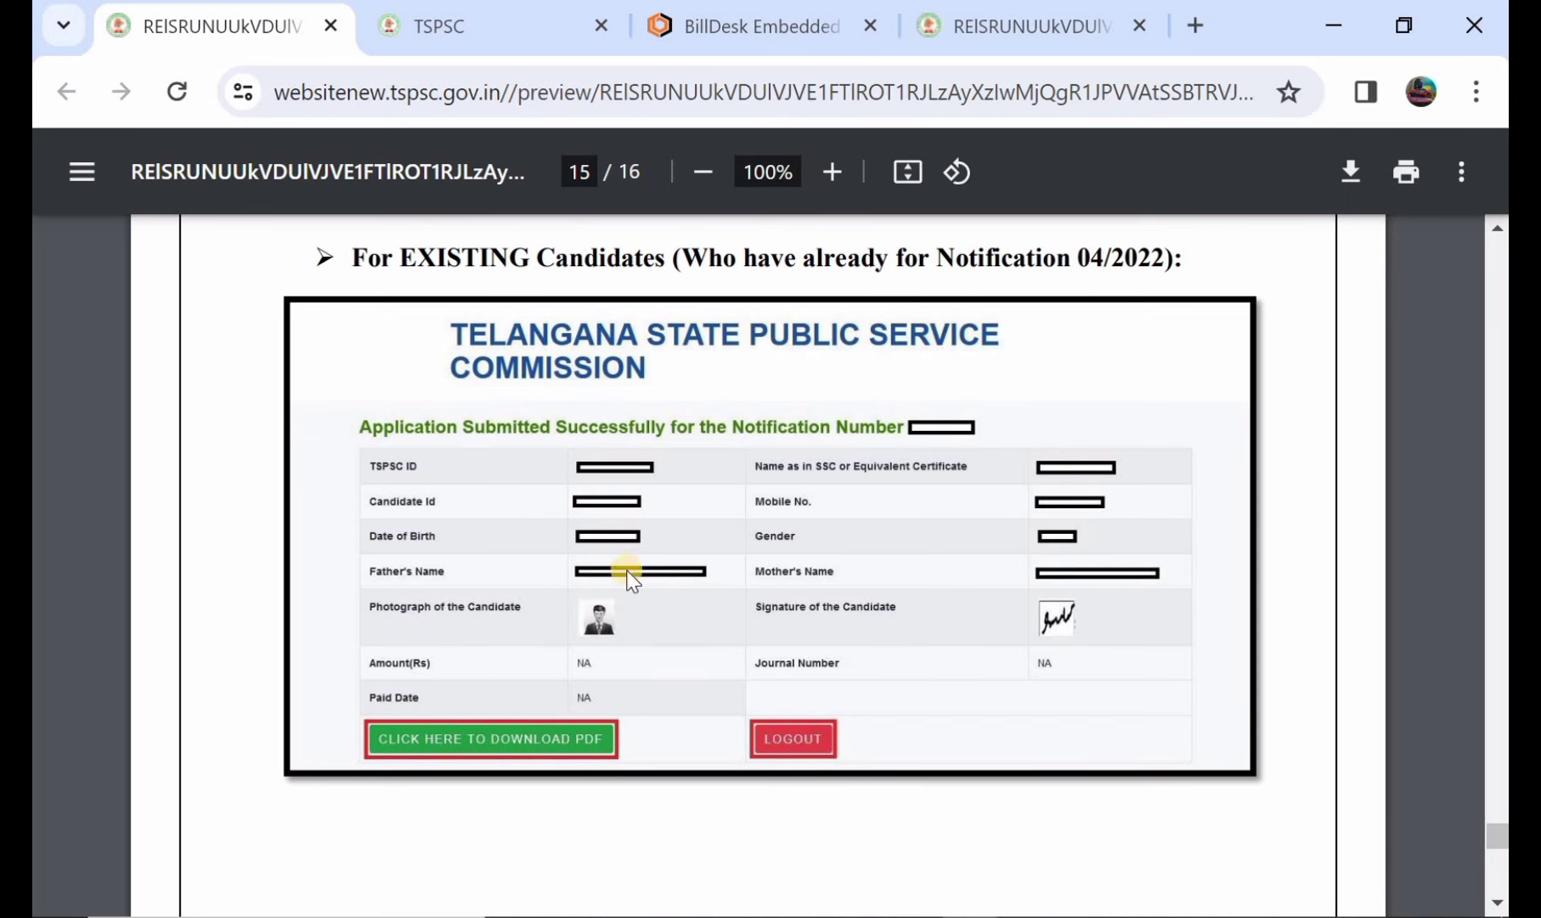
pyautogui.scroll(-7, 671, 479)
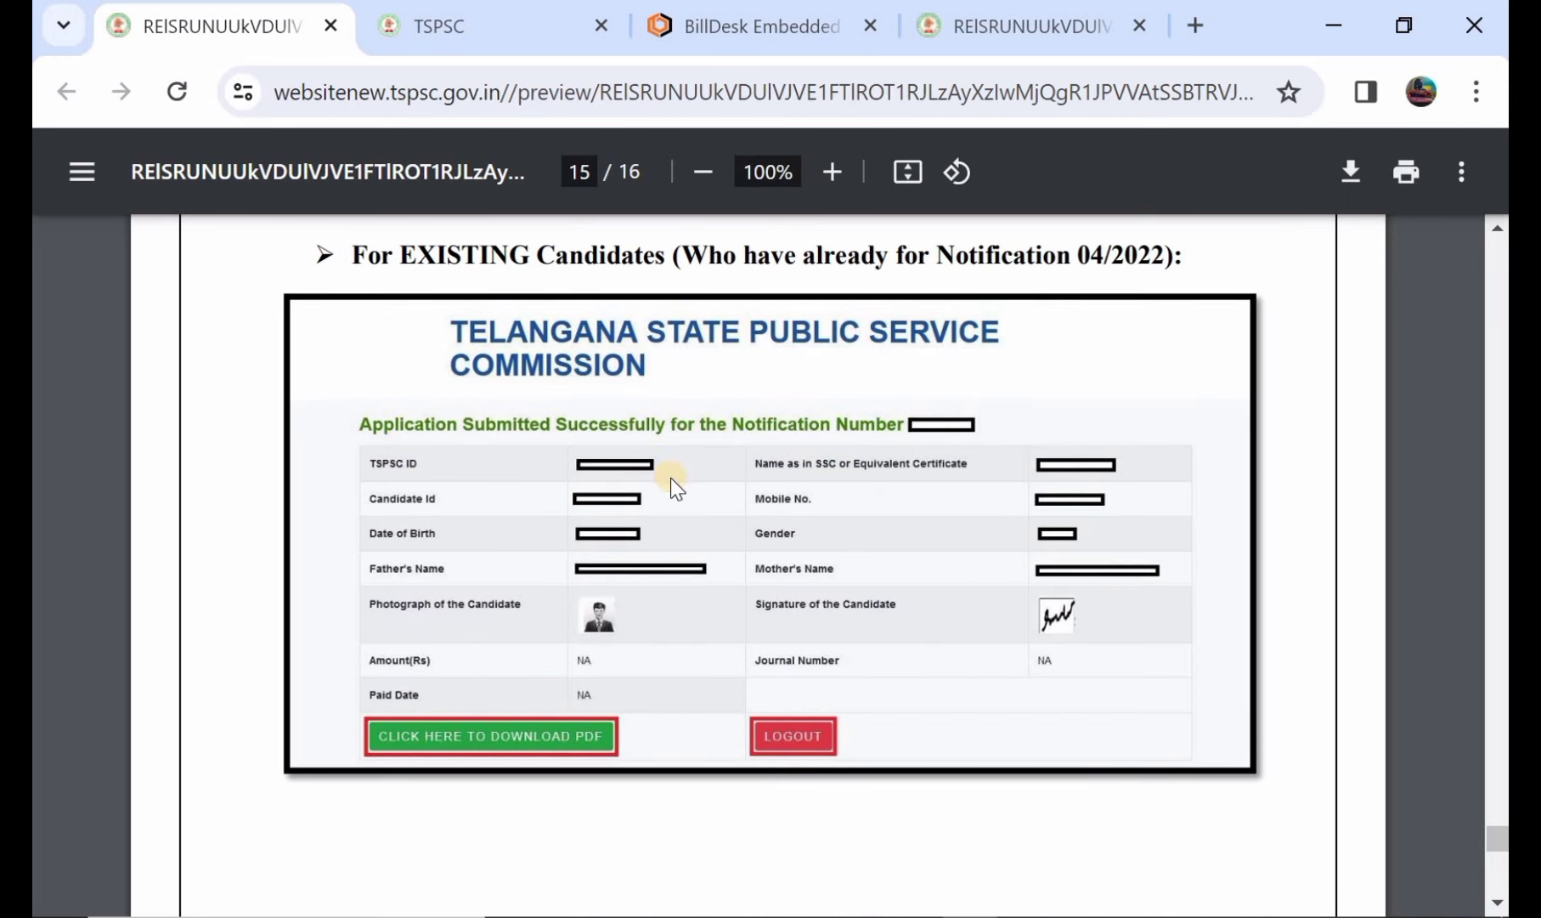
pyautogui.scroll(-6, 671, 479)
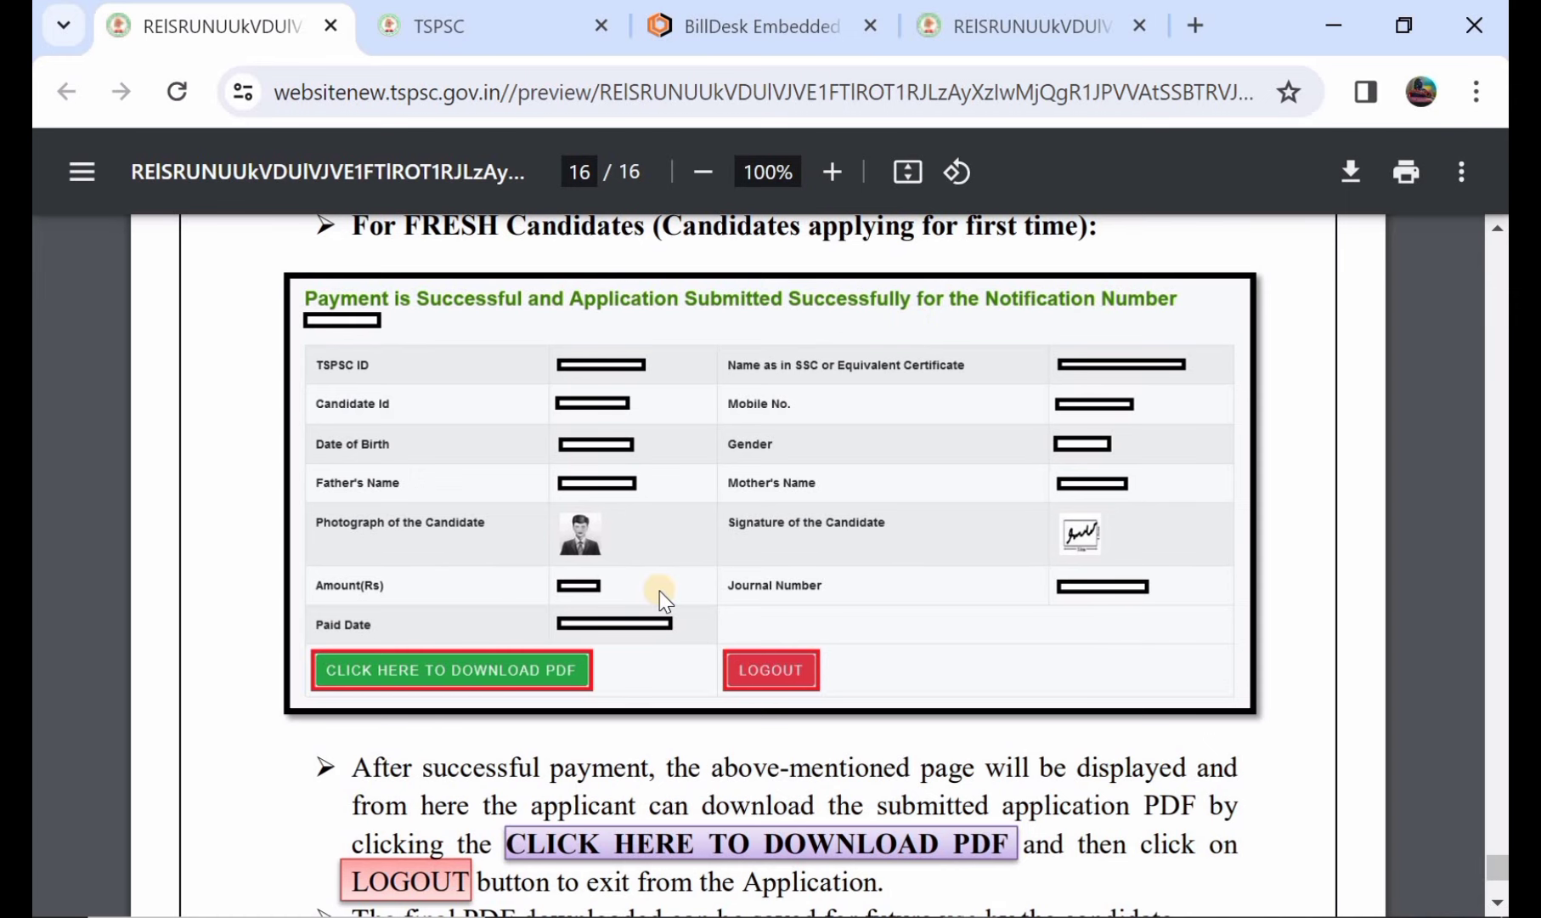
pyautogui.scroll(-3, 660, 590)
pyautogui.scroll(4, 663, 598)
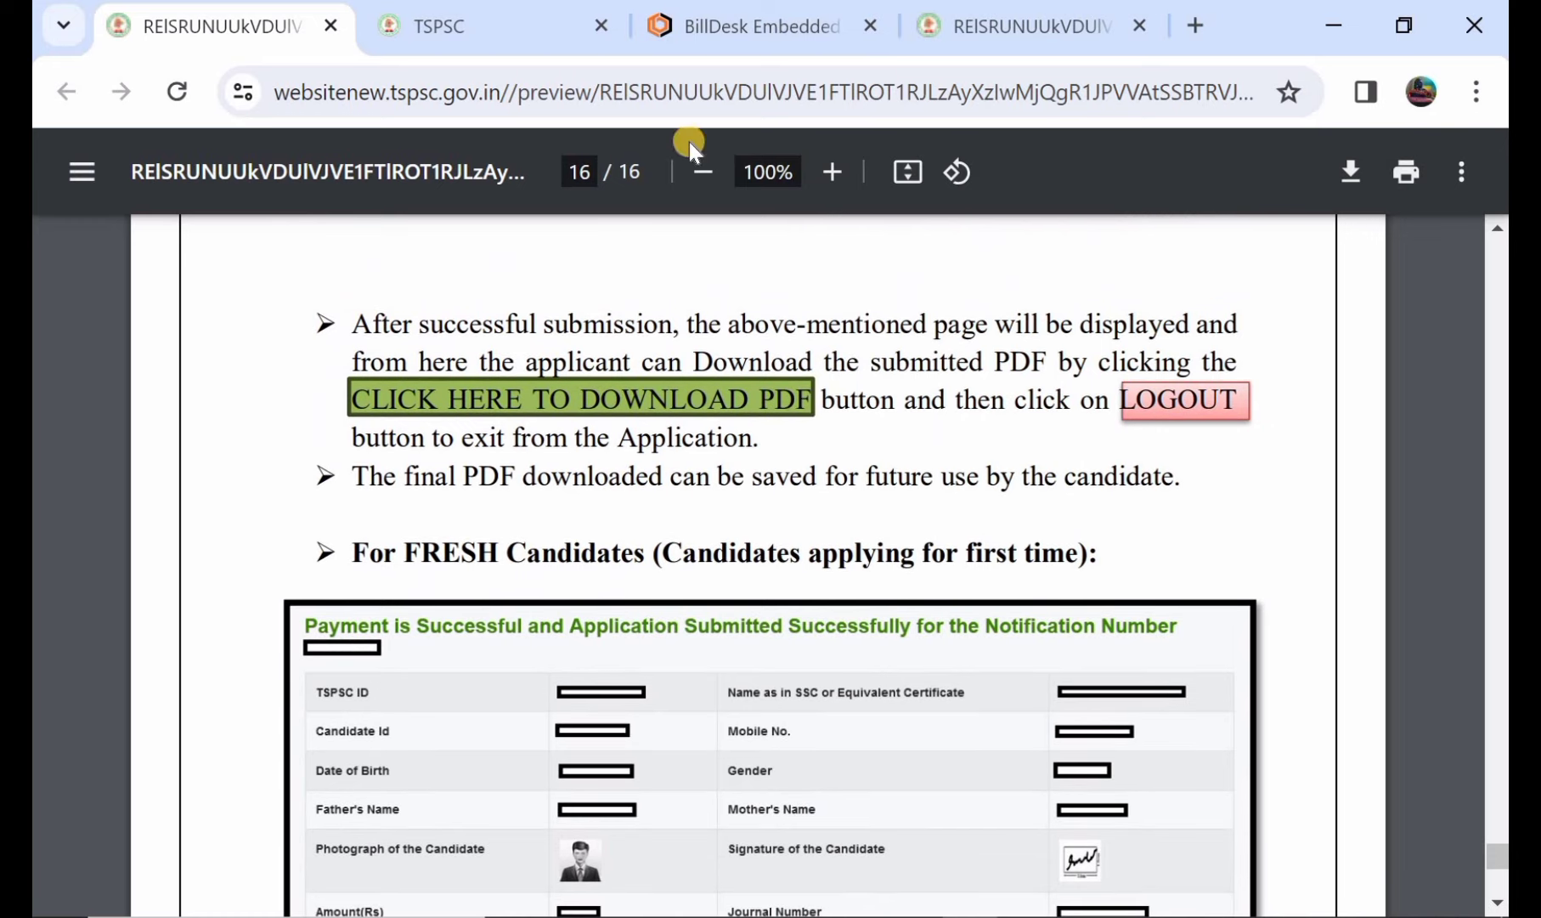
# Return to the tspsc.gov.in homepage and browse its Group I Services (02/2024) and Other Services links.
pyautogui.click(487, 28)
pyautogui.scroll(-1, 625, 422)
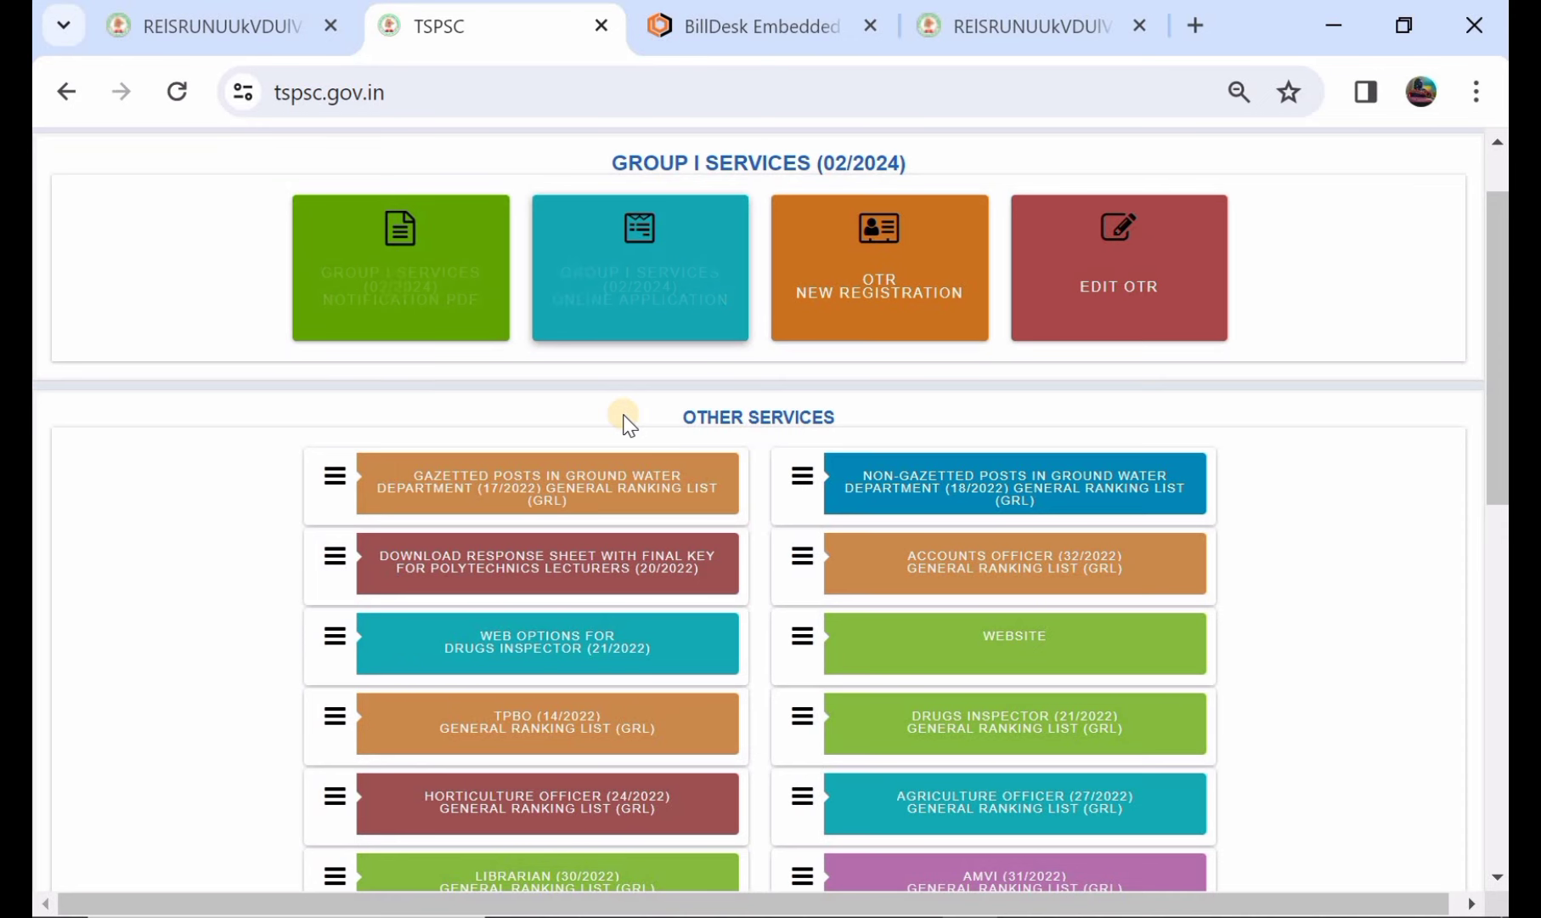
pyautogui.scroll(-1, 624, 422)
pyautogui.scroll(2, 624, 425)
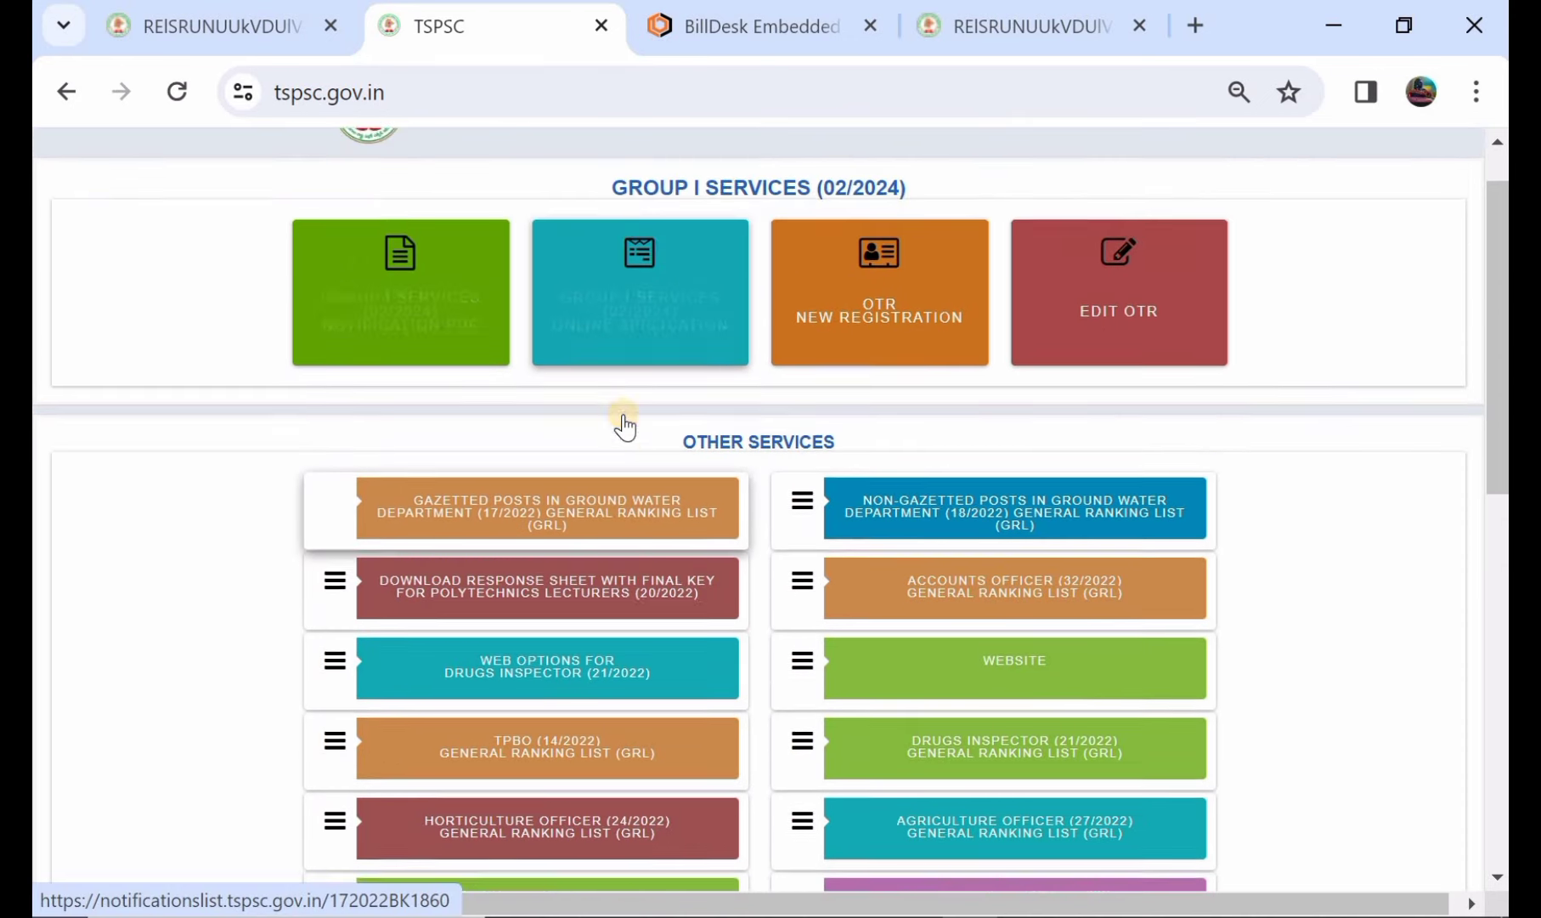
pyautogui.scroll(-3, 624, 422)
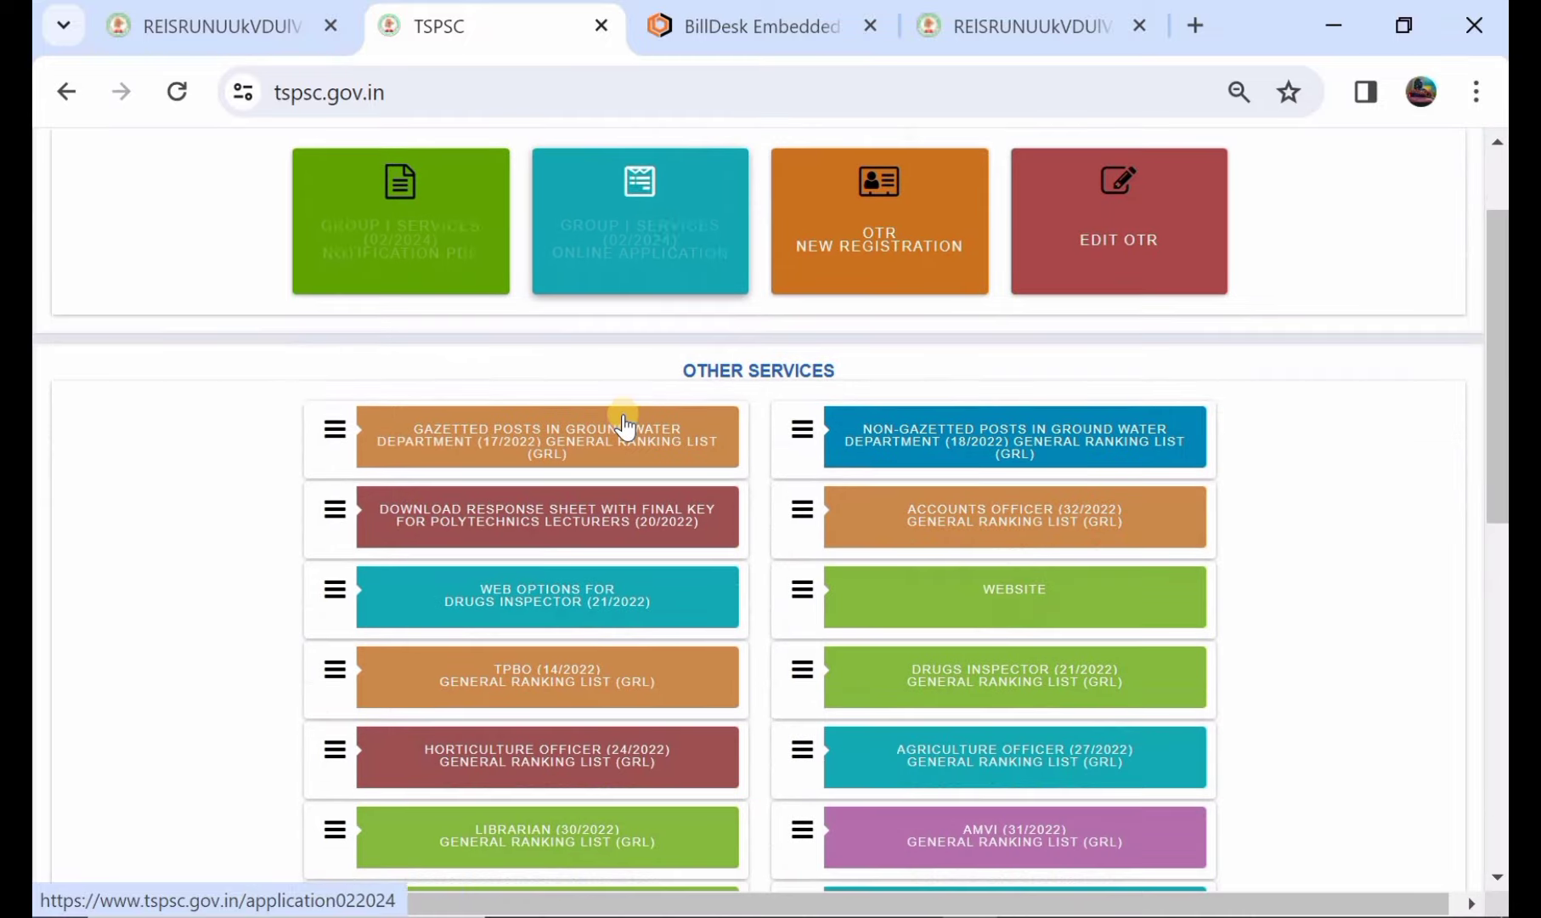
pyautogui.scroll(3, 625, 425)
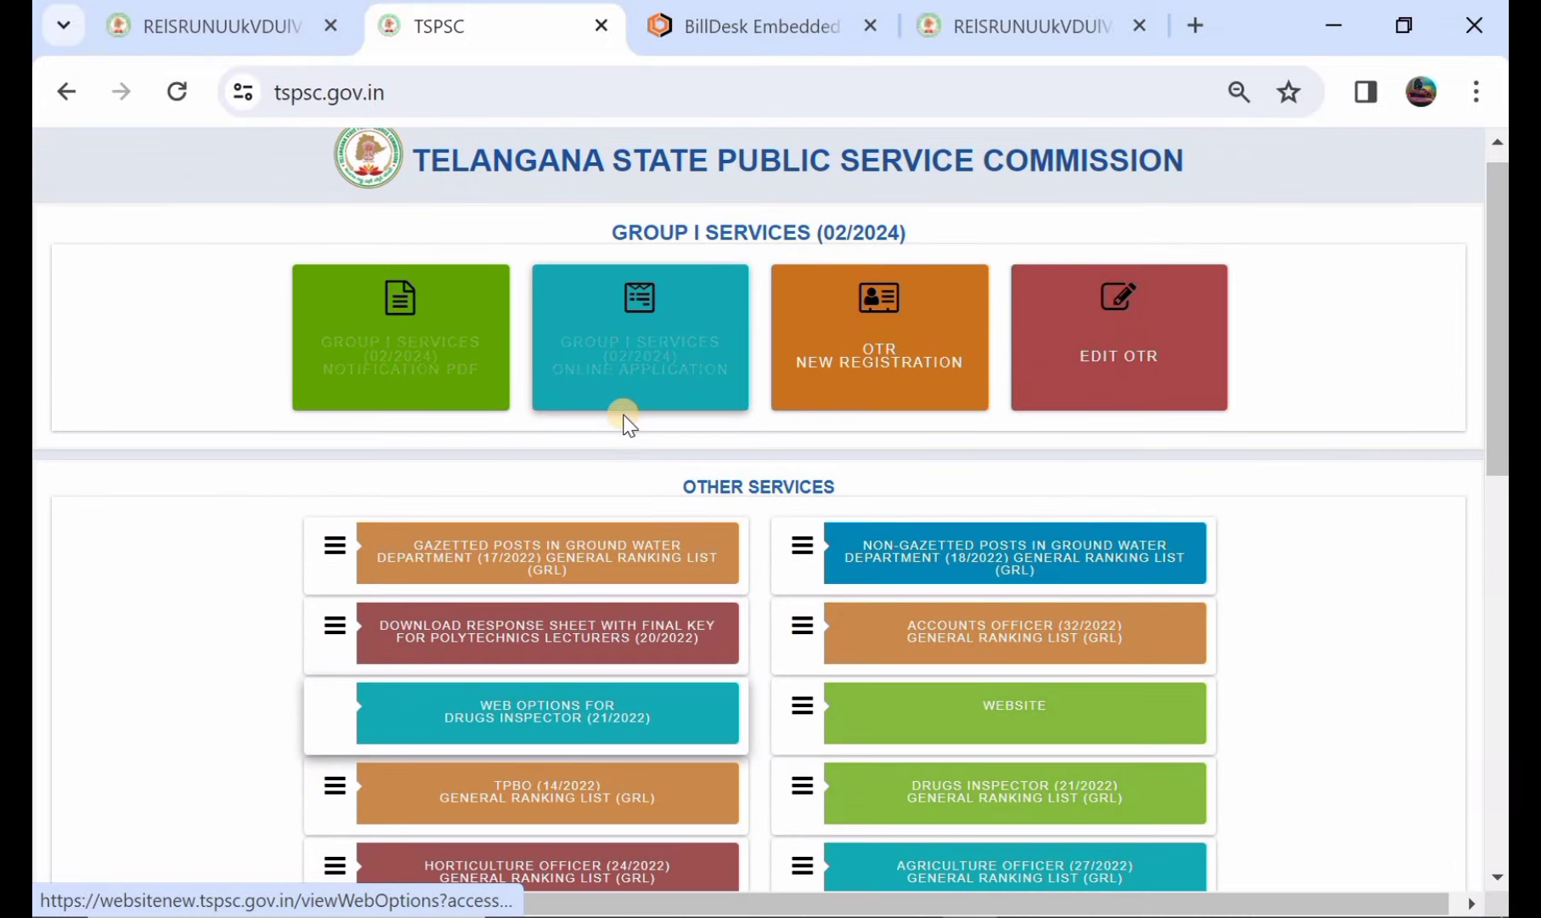